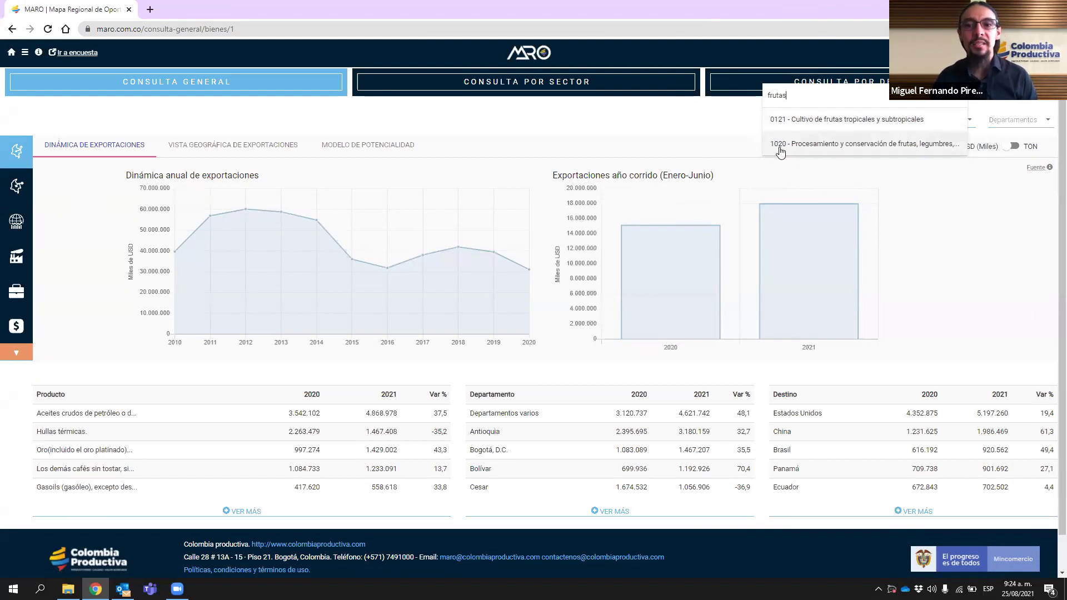
{"action": "left_click", "coordinate": [974, 240]}
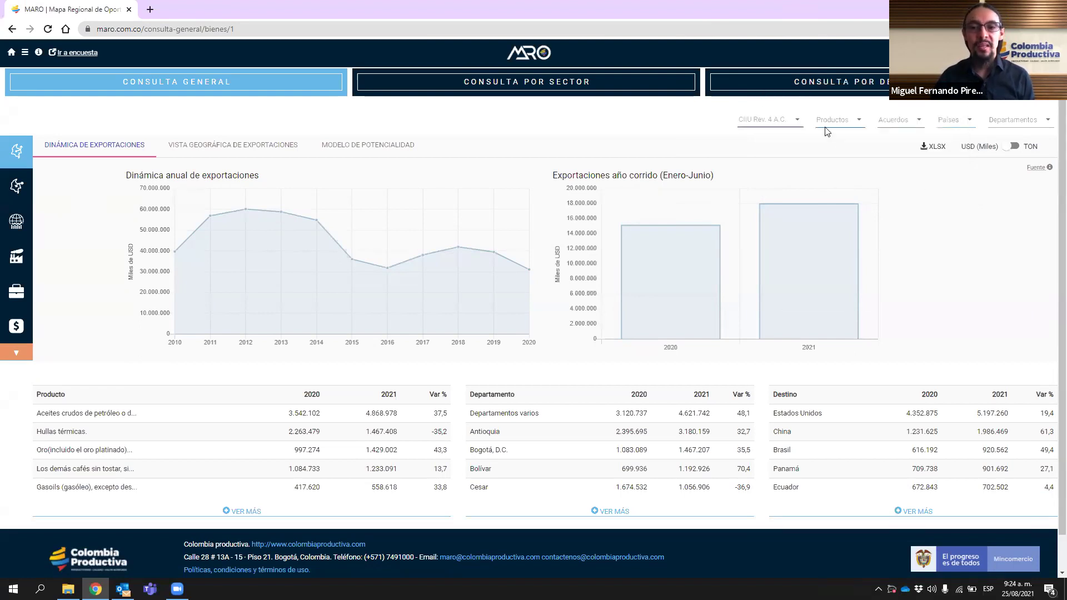
{"action": "left_click", "coordinate": [858, 123]}
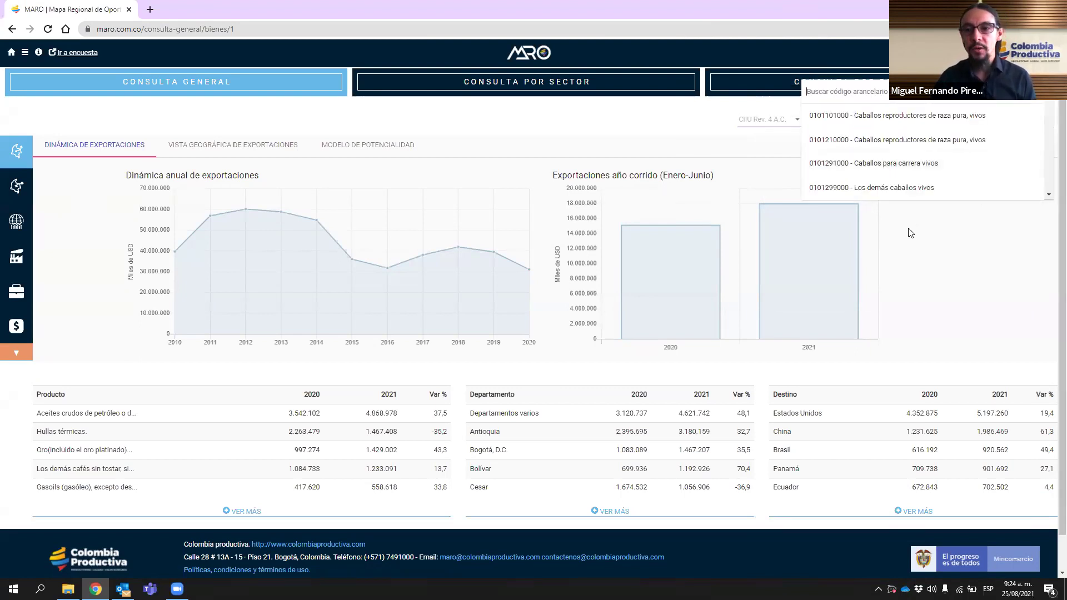
{"action": "type", "text": "frutas"}
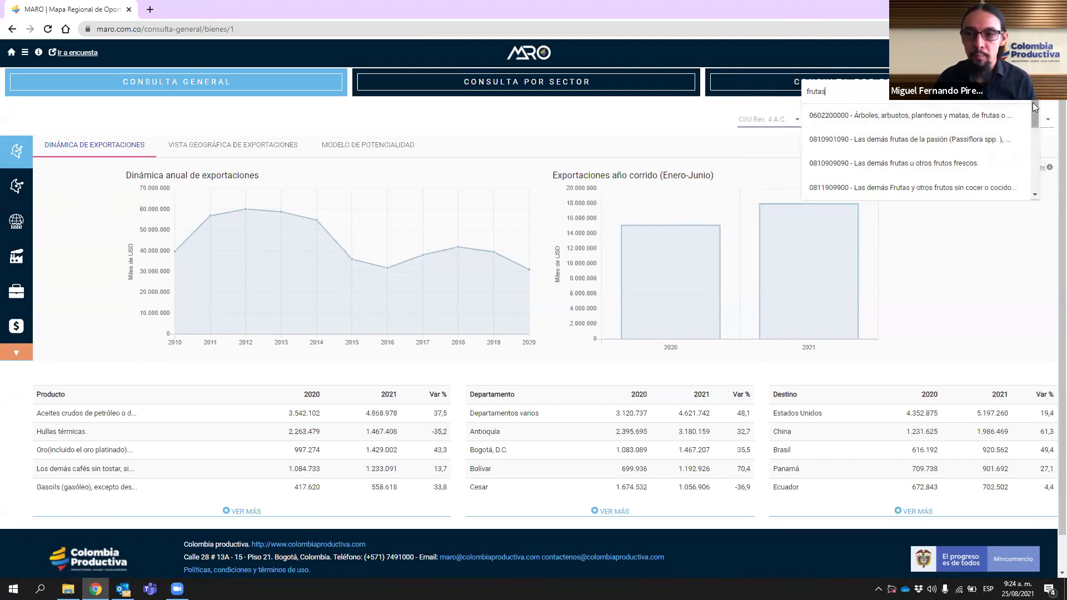
{"action": "left_click_drag", "start_coordinate": [1032, 103], "coordinate": [1032, 103]}
{"action": "type", "text": "aguc"}
{"action": "key", "text": "BackSpace"}
{"action": "type", "text": "act"}
{"action": "key", "text": "BackSpace"}
{"action": "type", "text": "at"}
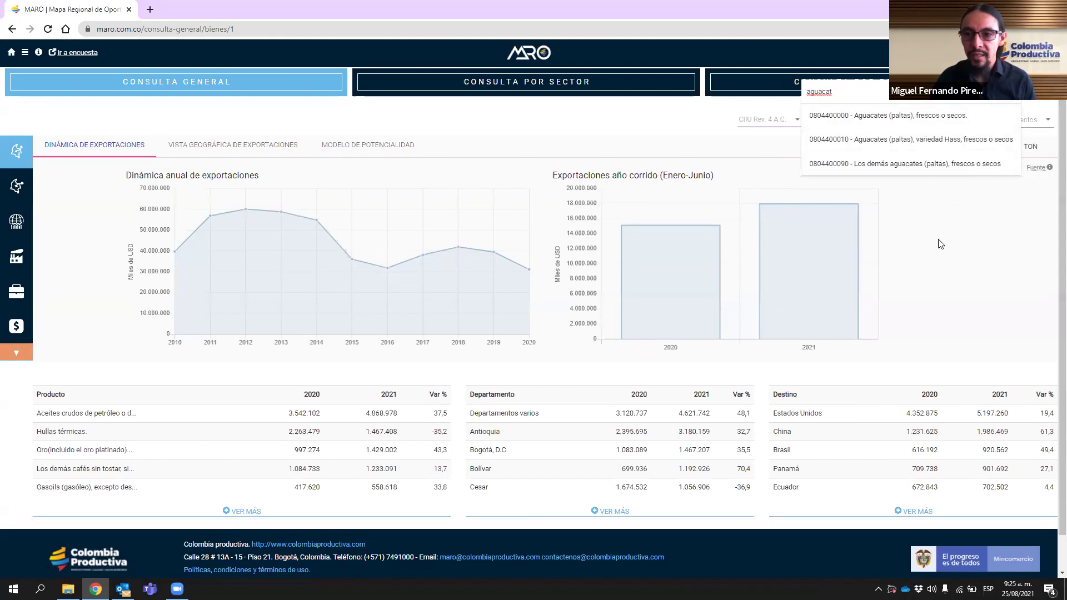
{"action": "left_click", "coordinate": [921, 142]}
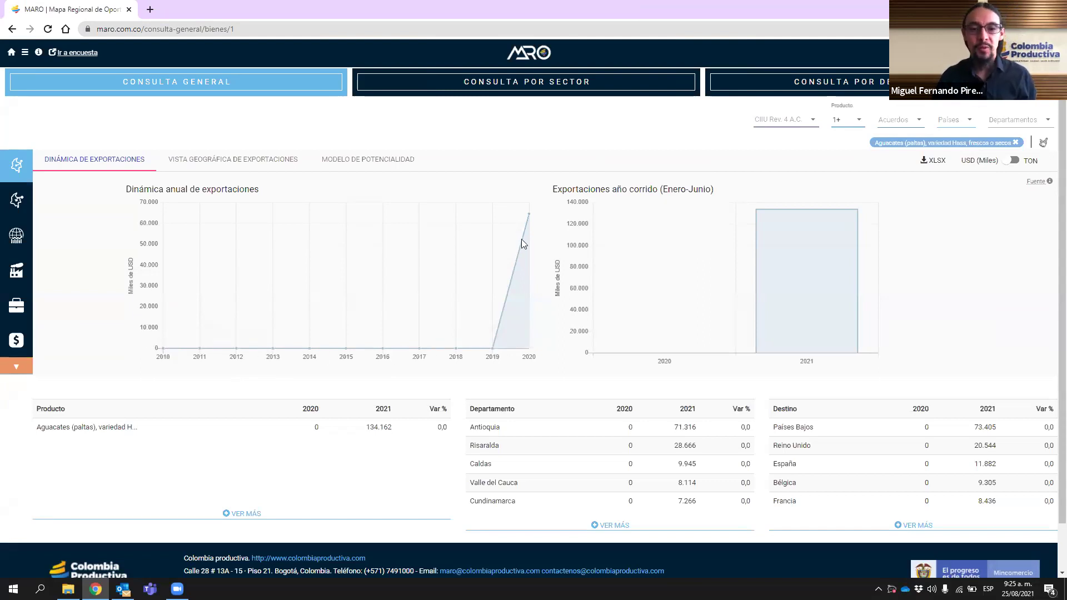
- Read the Hass avocado export values on the chart, then remove the Aguacates filter chip
{"action": "mouse_move", "coordinate": [529, 215]}
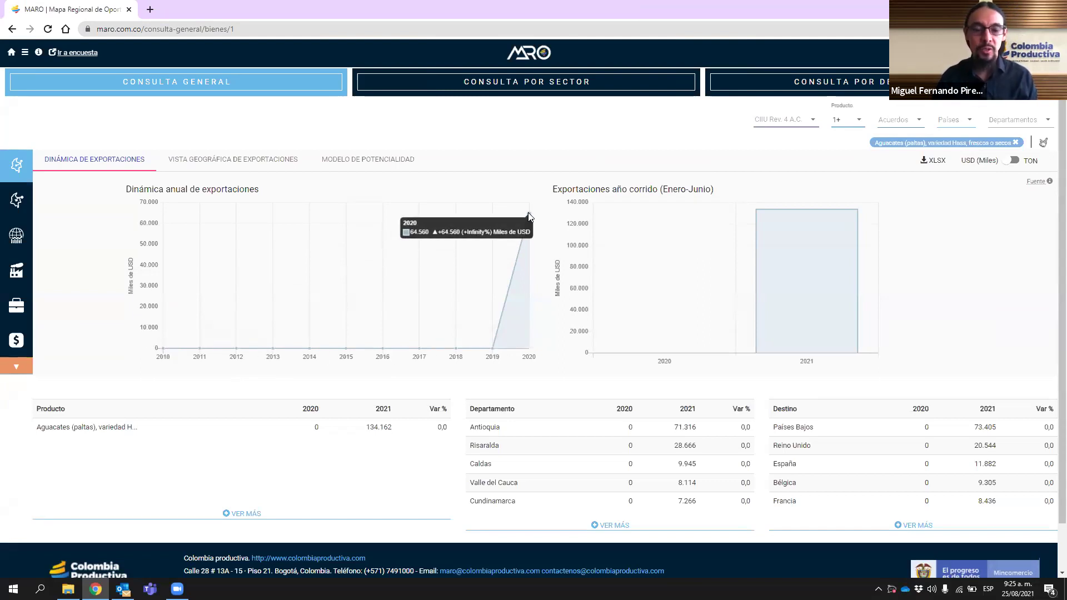
{"action": "mouse_move", "coordinate": [813, 285]}
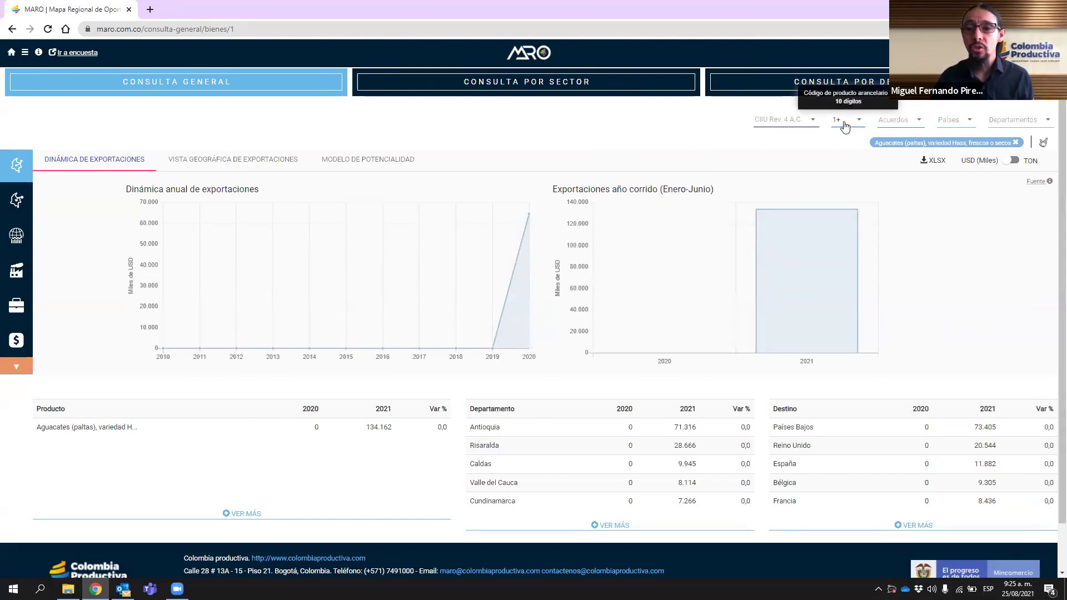
{"action": "left_click", "coordinate": [1015, 143]}
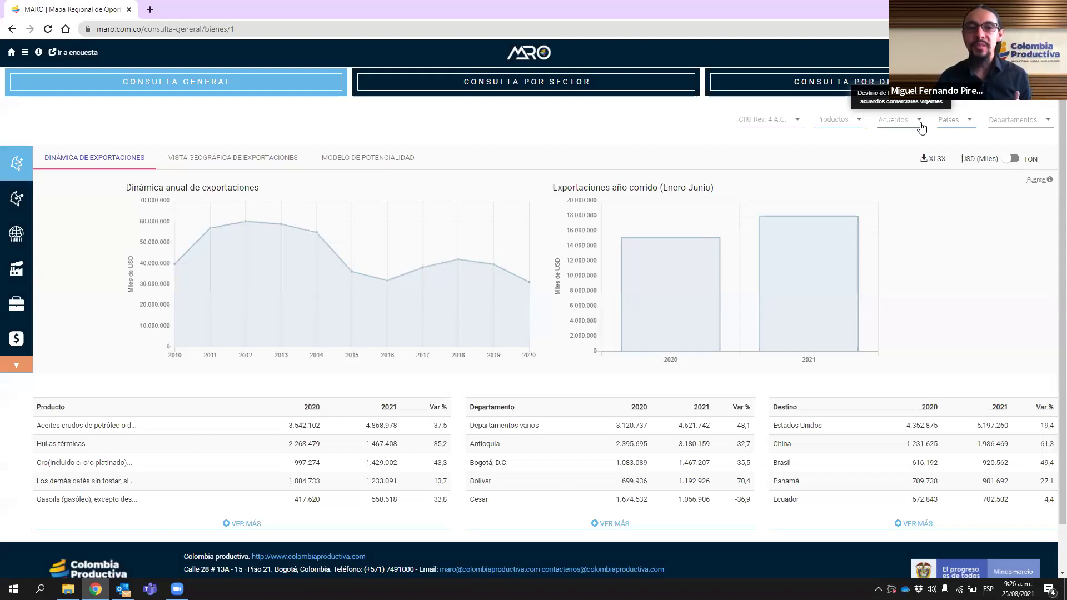
- Filter exports to the Unión Europea agreement (search 'uni'), then apply Limpiar todos los filtros
{"action": "left_click", "coordinate": [920, 124]}
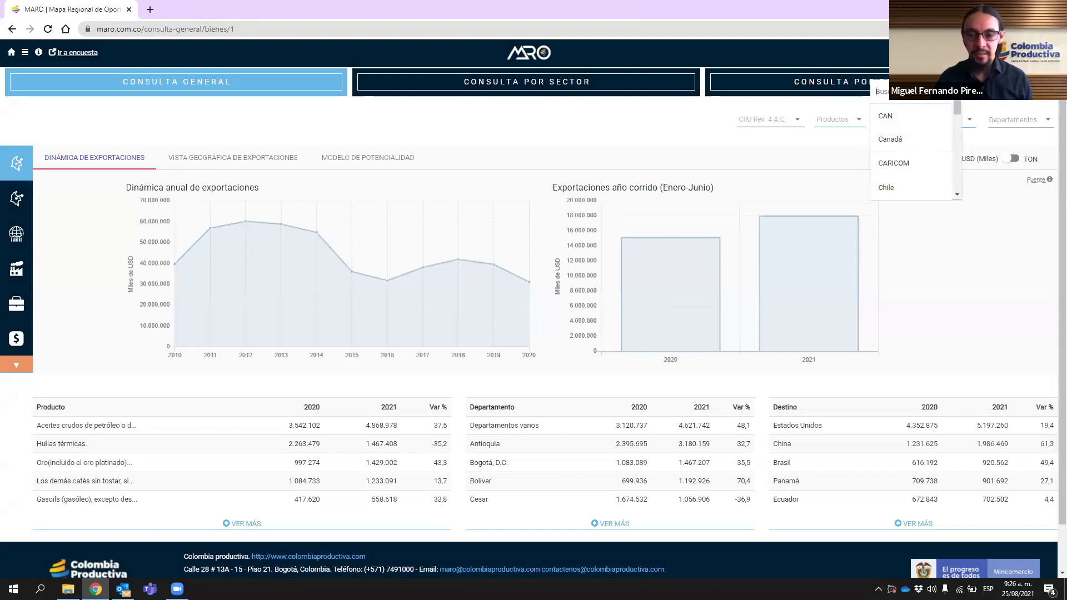
{"action": "type", "text": "uni"}
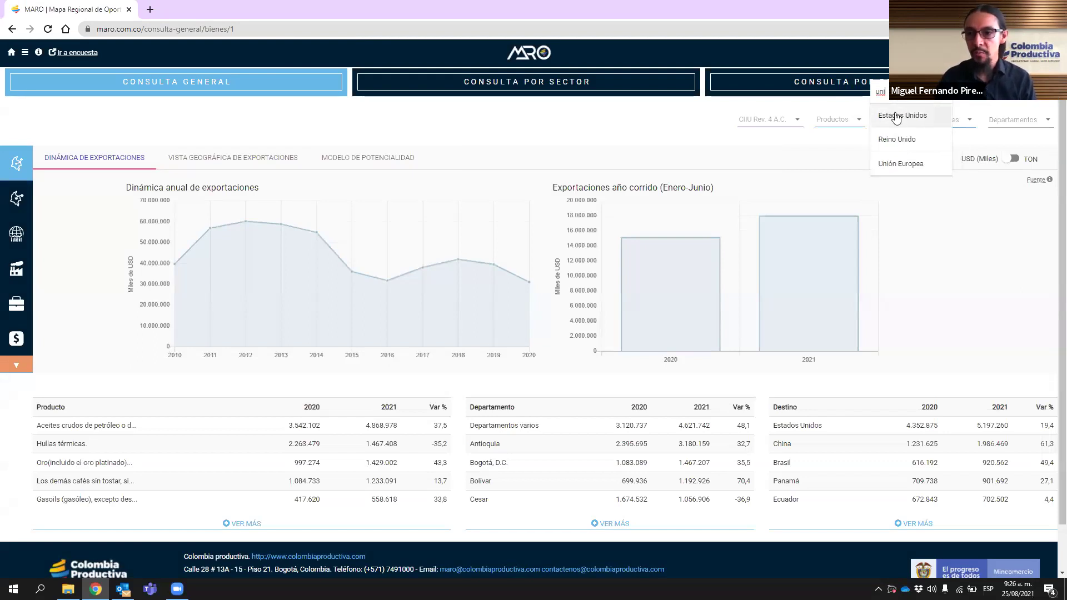
{"action": "left_click", "coordinate": [906, 166]}
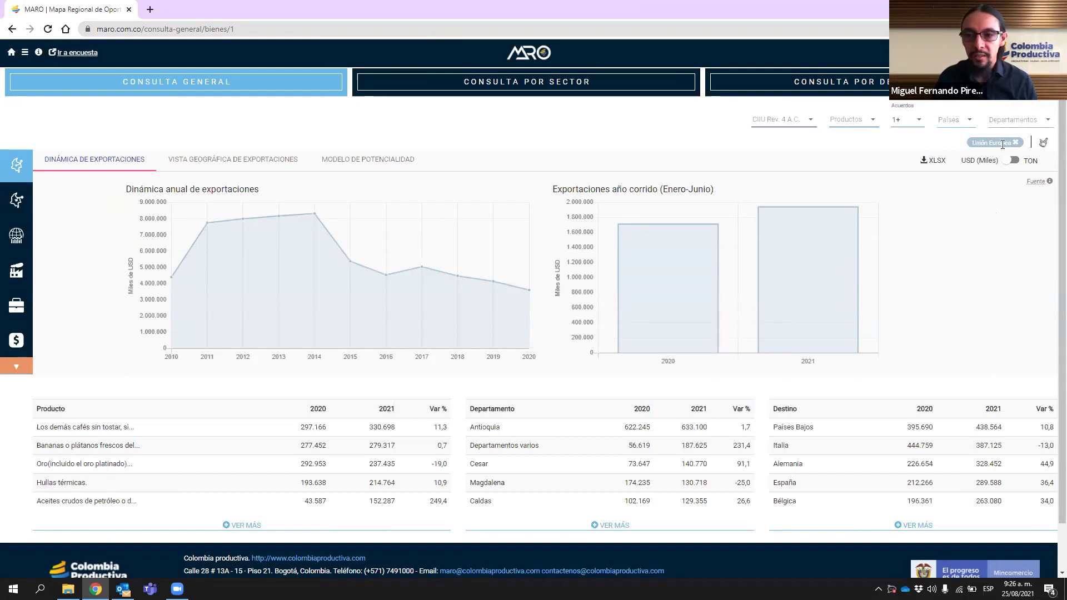
{"action": "left_click", "coordinate": [1043, 144]}
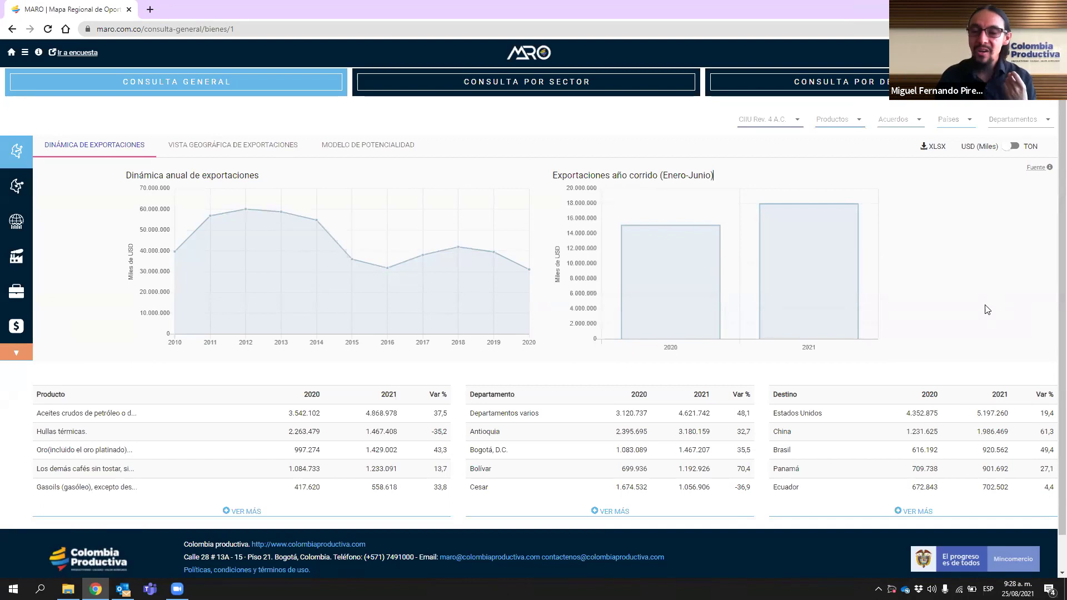
- Request the XLSX download, enter and confirm the requester's e-mail, and choose Soy persona jurídica
{"action": "left_click", "coordinate": [936, 148]}
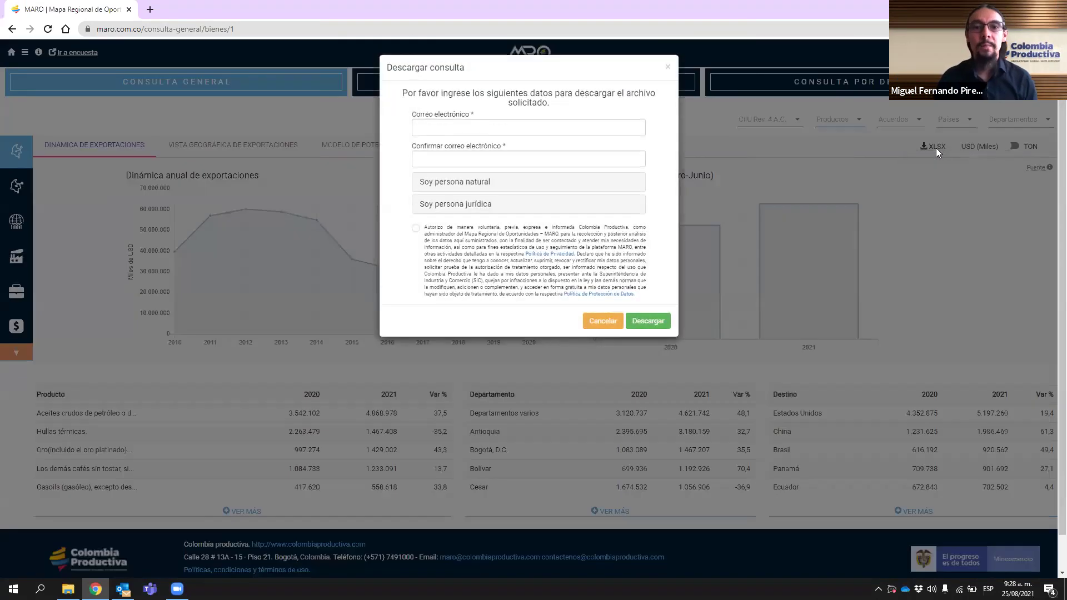
{"action": "left_click", "coordinate": [572, 125]}
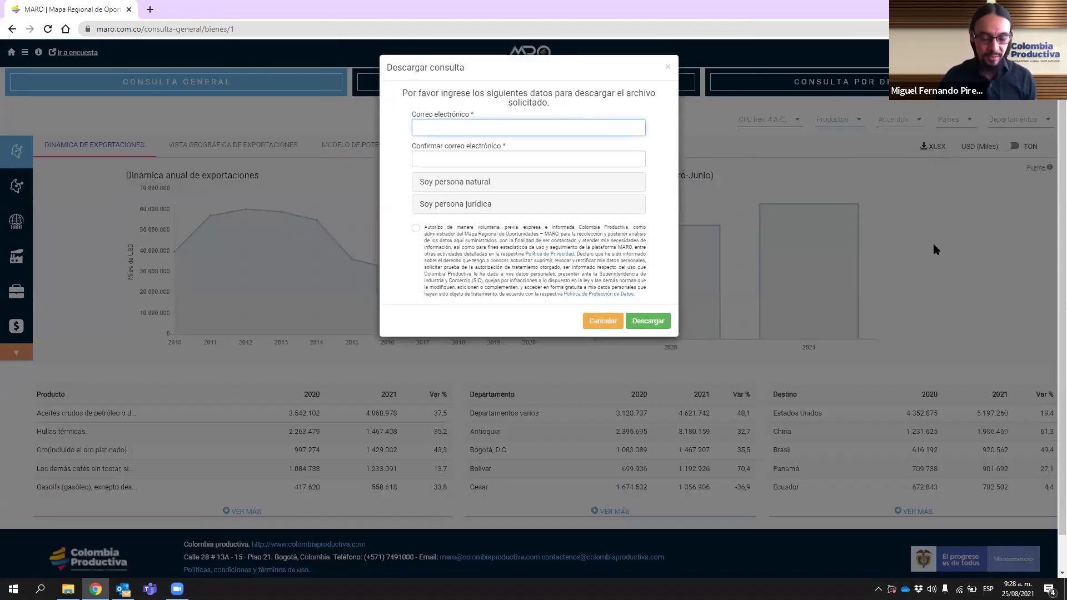
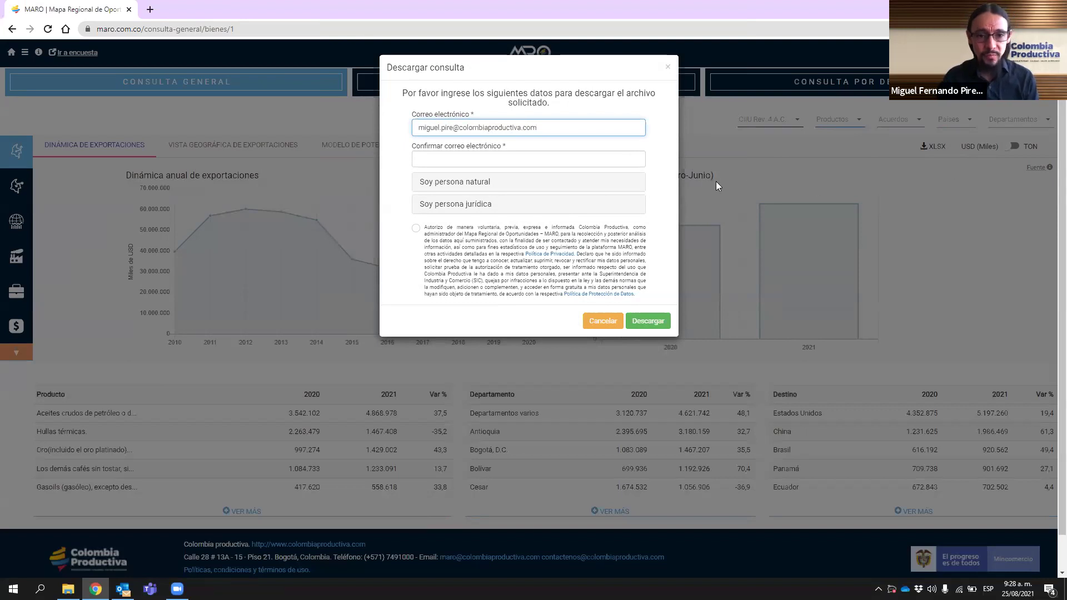
{"action": "left_click", "coordinate": [556, 160]}
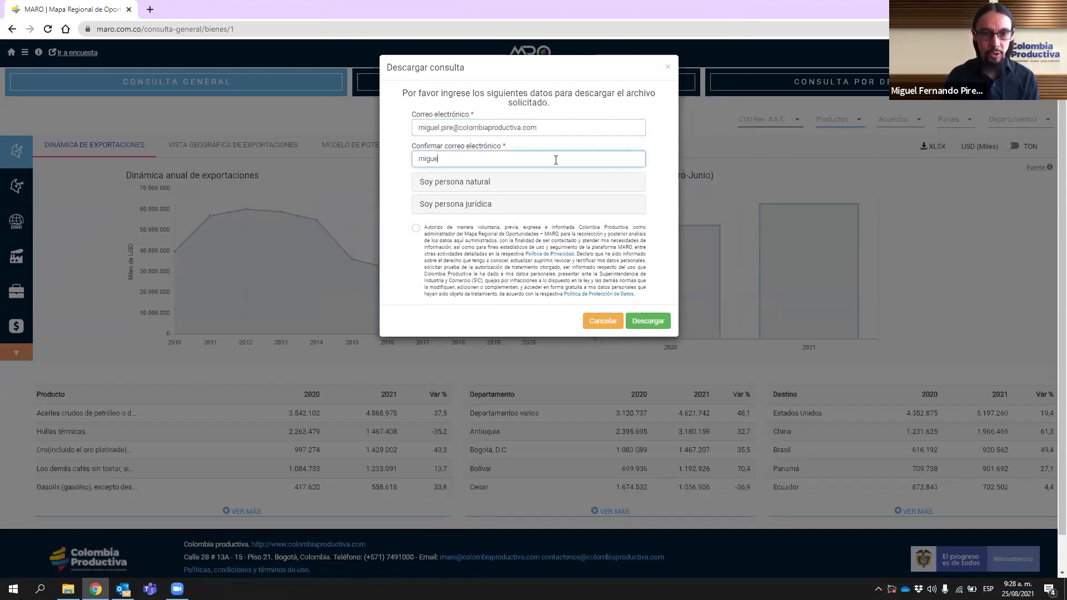
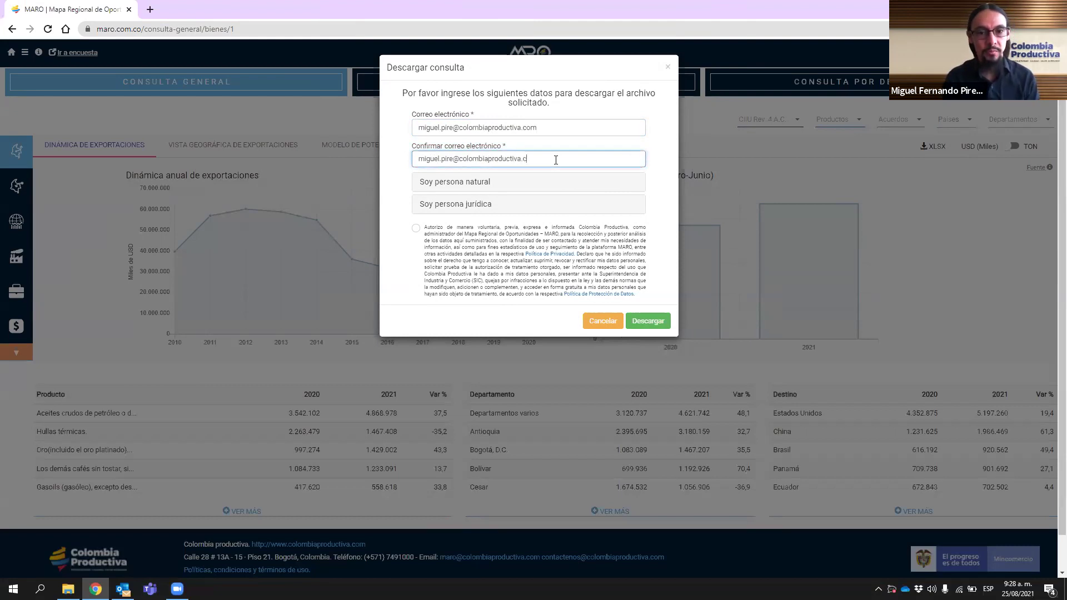
{"action": "left_click", "coordinate": [481, 205]}
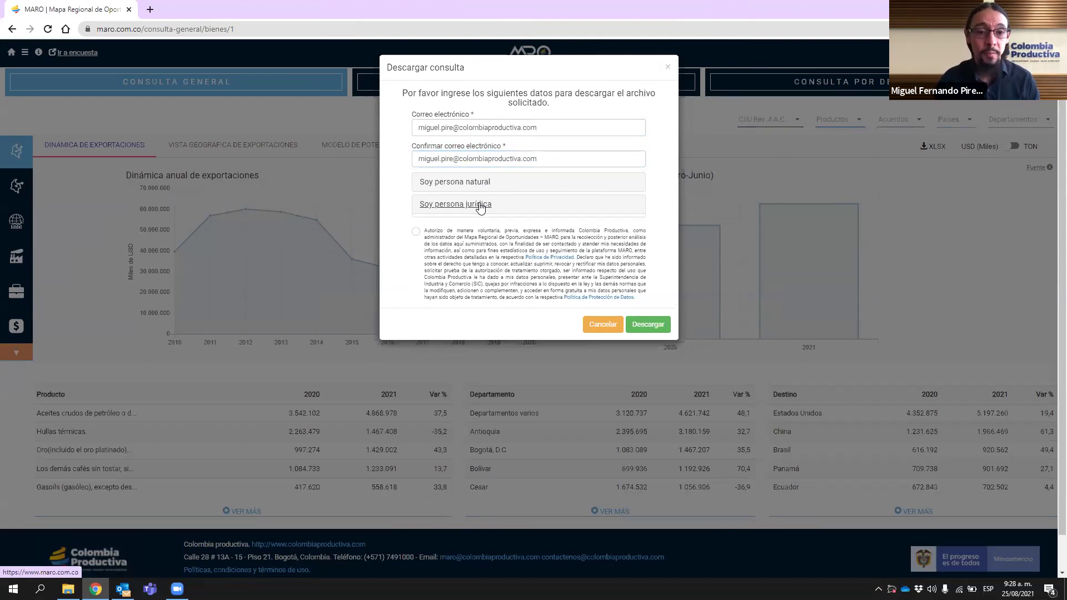
- Look over the legal-entity fields: NIT, company name and economic activity list, leaving them empty
{"action": "left_click", "coordinate": [447, 238]}
{"action": "left_click", "coordinate": [443, 271]}
{"action": "left_click", "coordinate": [634, 303]}
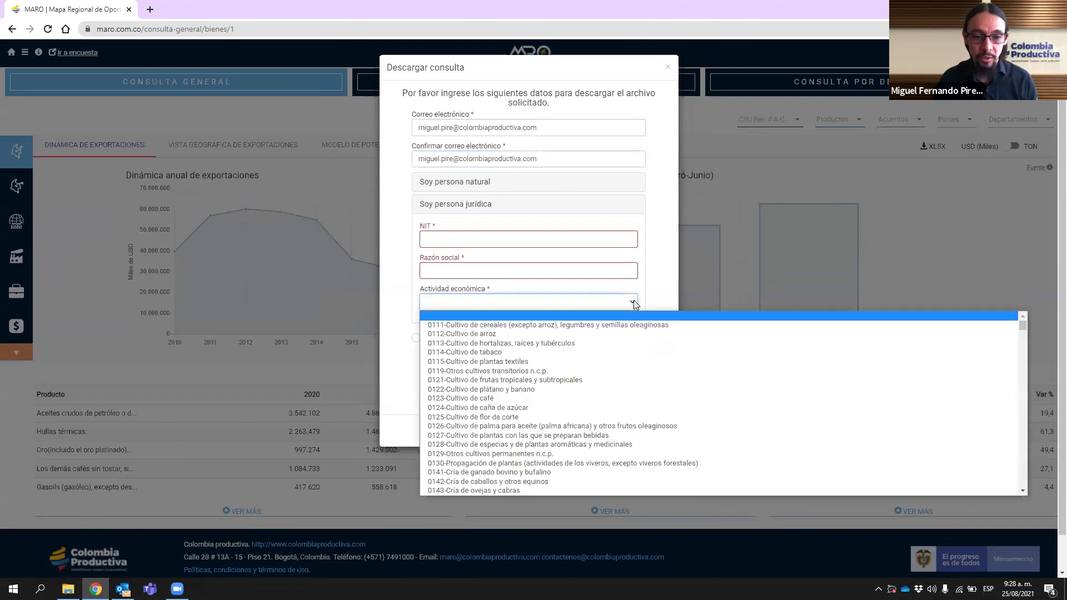
{"action": "left_click", "coordinate": [655, 276]}
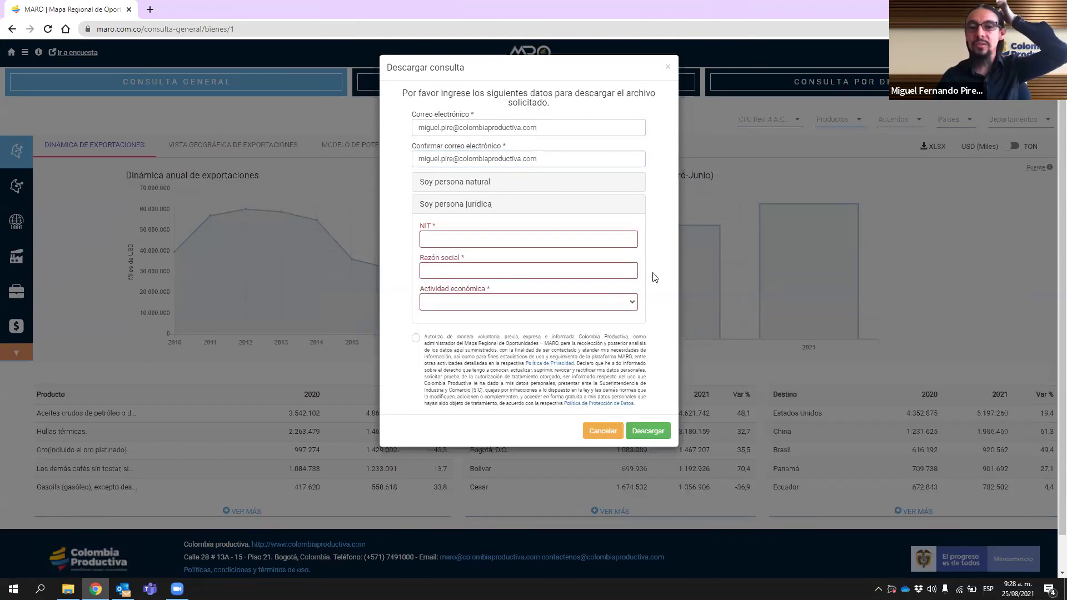
- Switch to natural person, enter the requester's first name and surname, and accept the data consent
{"action": "left_click", "coordinate": [486, 189]}
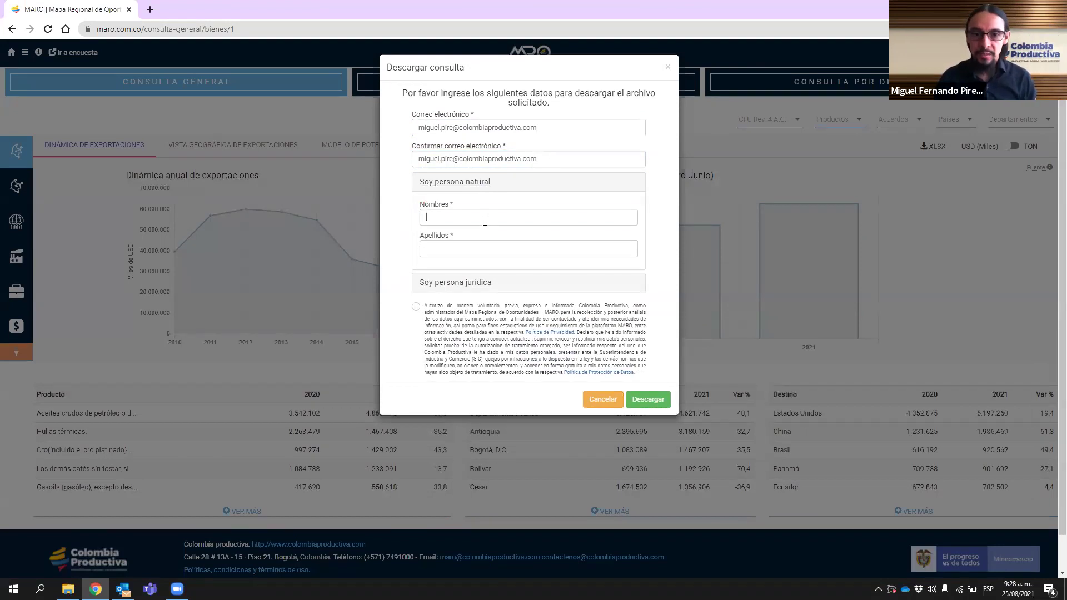
{"action": "type", "text": "Miguel"}
{"action": "key", "text": "Tab"}
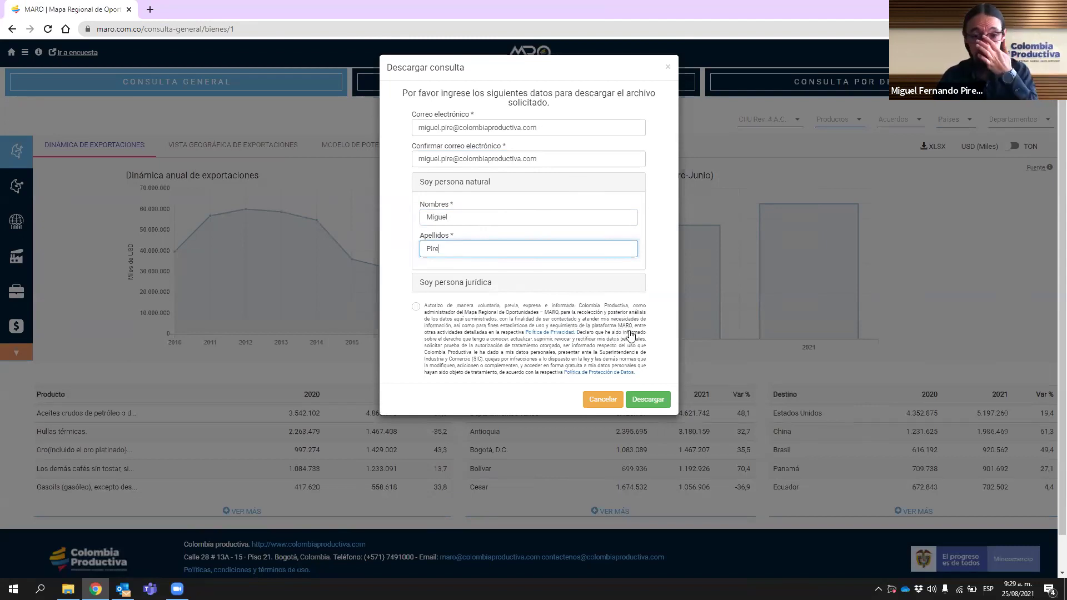
{"action": "left_click", "coordinate": [416, 305]}
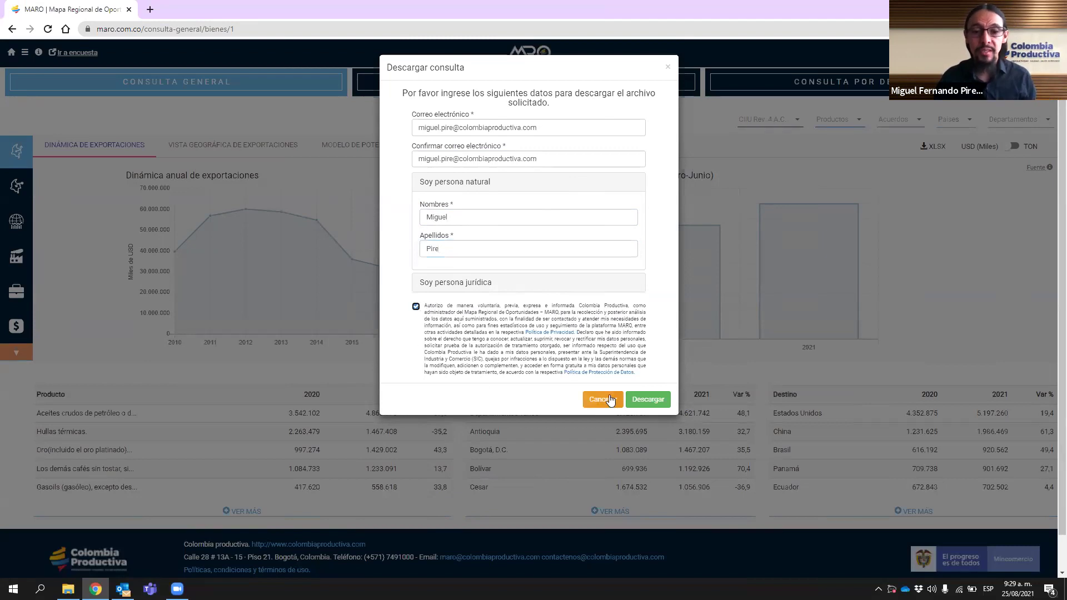
- Submit the Descargar request, close the processing notice, and switch to Outlook
{"action": "left_click", "coordinate": [643, 402]}
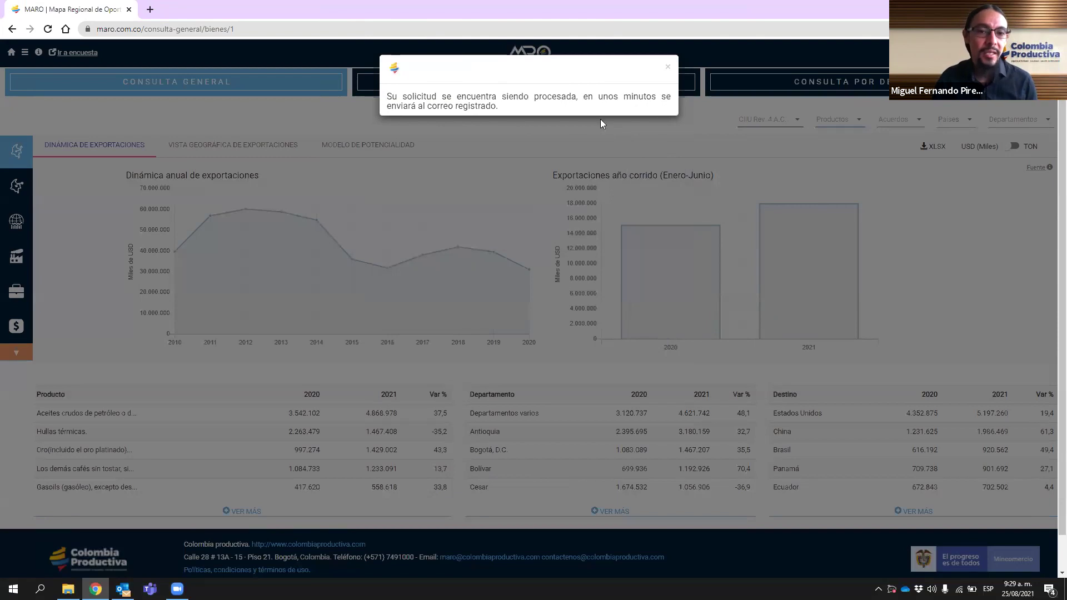
{"action": "left_click", "coordinate": [668, 68]}
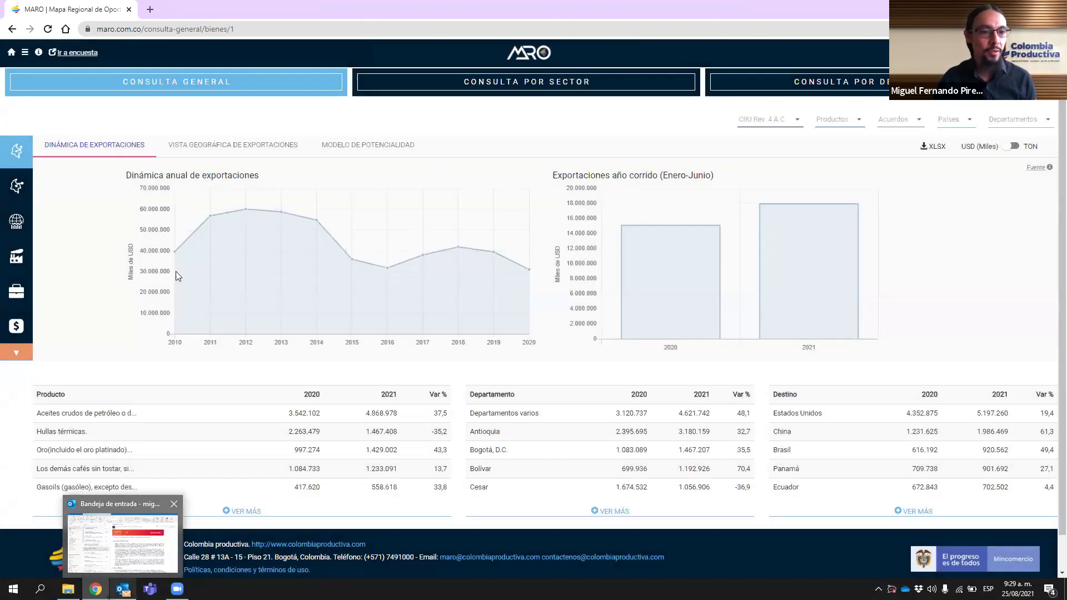
{"action": "left_click", "coordinate": [126, 550]}
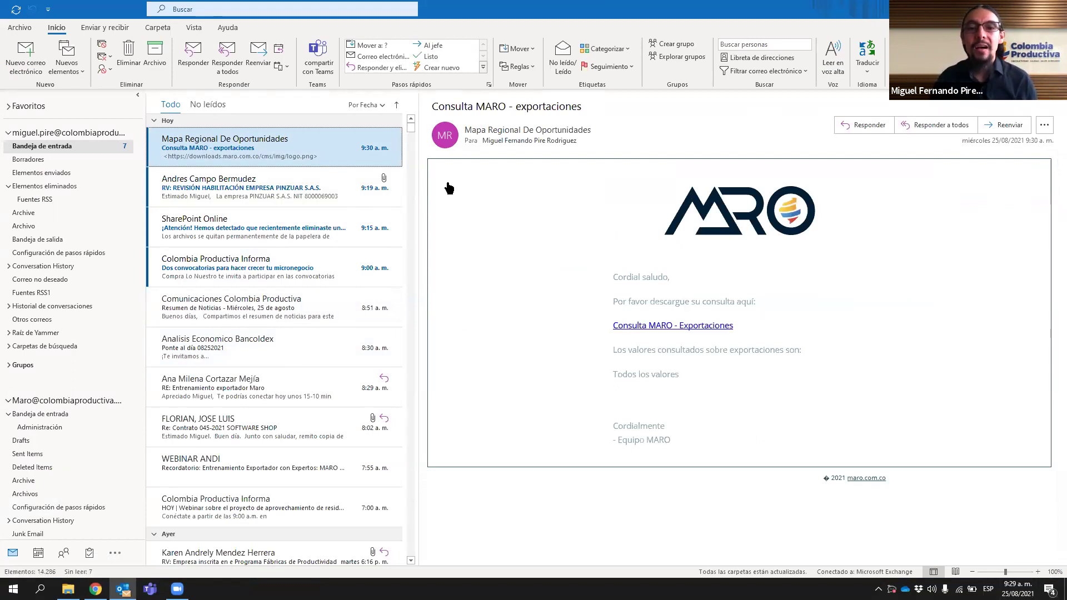
- Follow the 'Consulta MARO - Exportaciones' download link in the MARO e-mail
{"action": "left_click", "coordinate": [889, 196]}
{"action": "scroll", "coordinate": [884, 233], "scroll_direction": "down", "scroll_amount": 1}
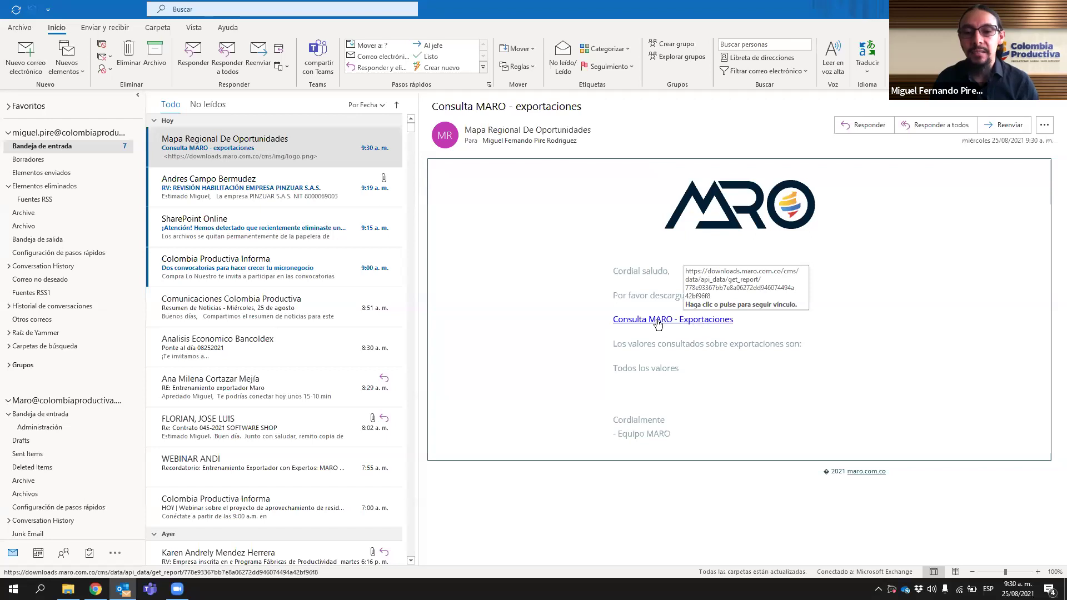
{"action": "left_click", "coordinate": [702, 325]}
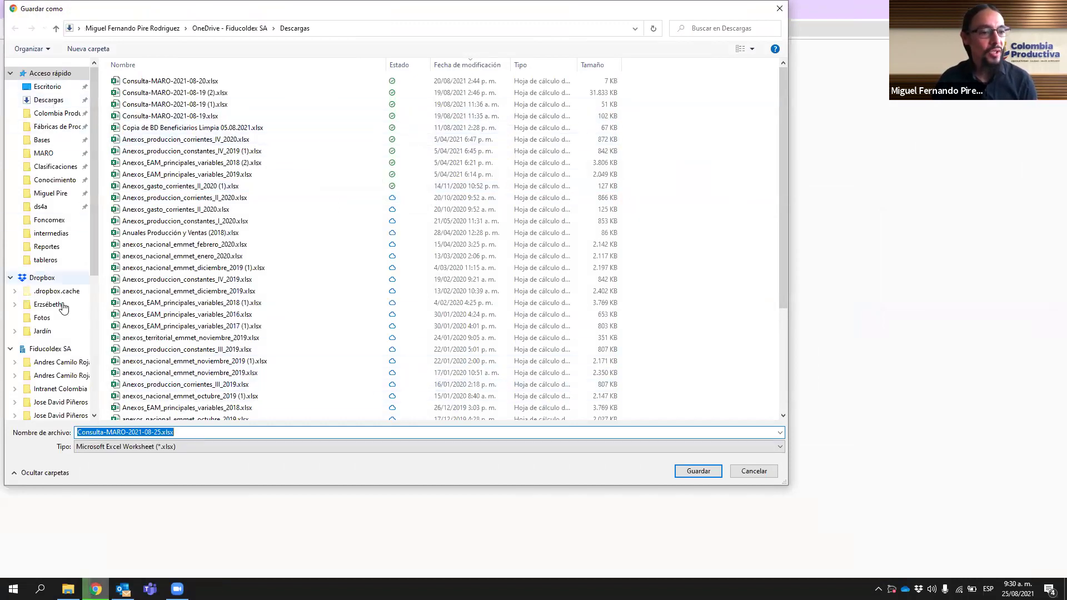
- Save Consulta-MARO-2021-08-25.xlsx to Este equipo > Descargas, close the download bar, and show it in File Explorer
{"action": "scroll", "coordinate": [41, 364], "scroll_direction": "down", "scroll_amount": 4}
{"action": "left_click", "coordinate": [56, 362]}
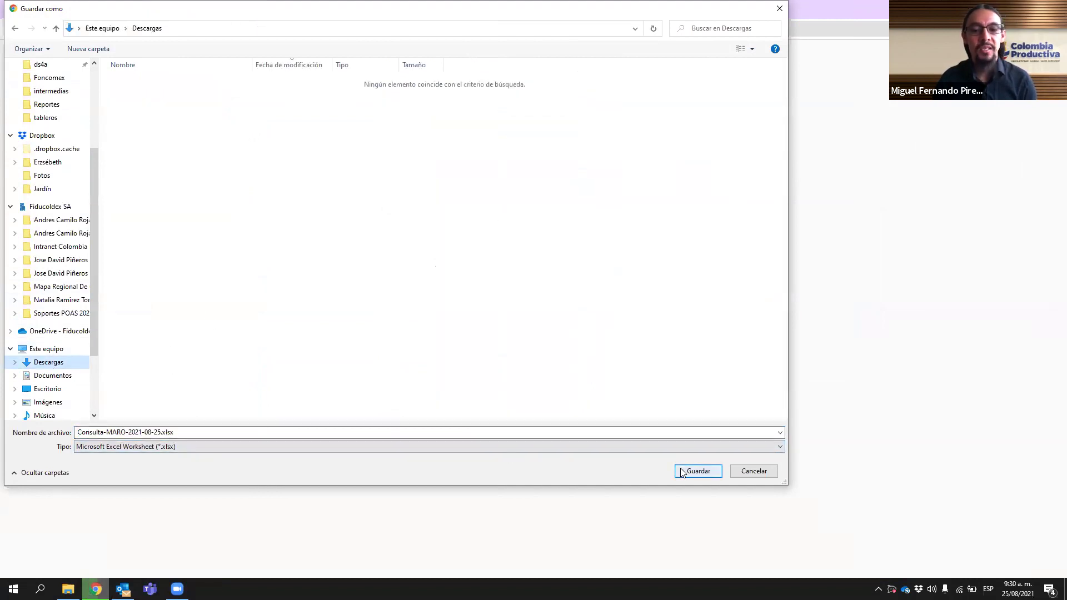
{"action": "left_click", "coordinate": [698, 472]}
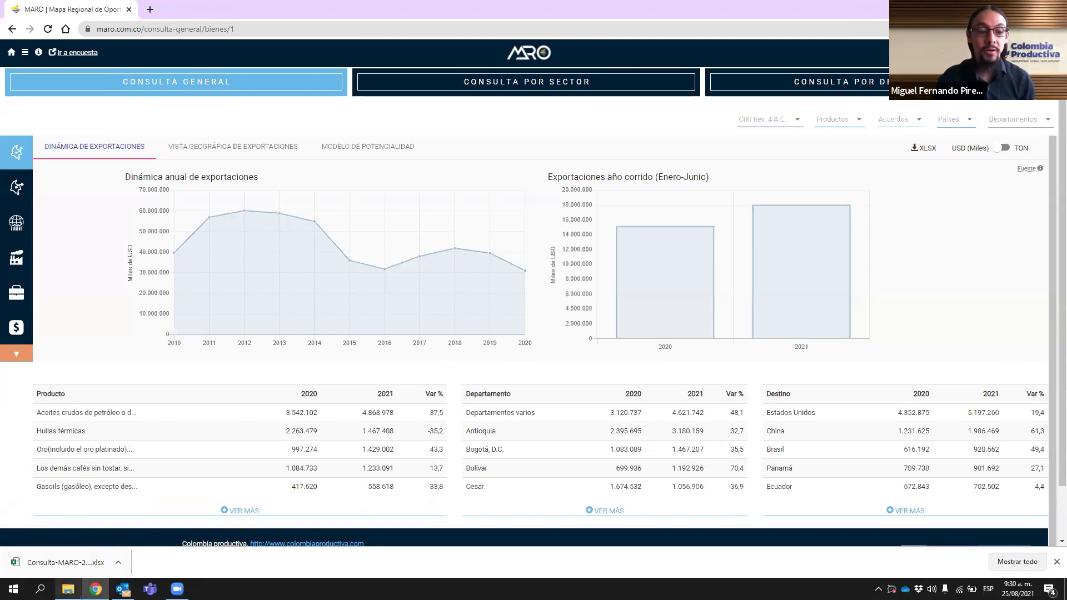
{"action": "left_click", "coordinate": [1056, 562]}
{"action": "left_click", "coordinate": [68, 589]}
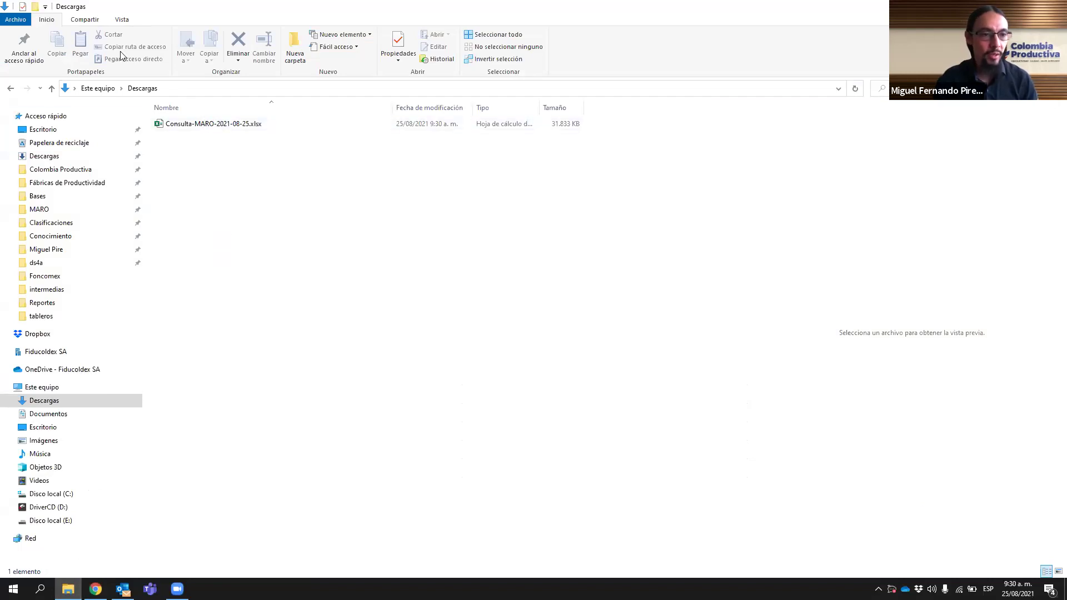
- Open Consulta-MARO-2021-08-25.xlsx from the Descargas folder in Excel
{"action": "double_click", "coordinate": [196, 125]}
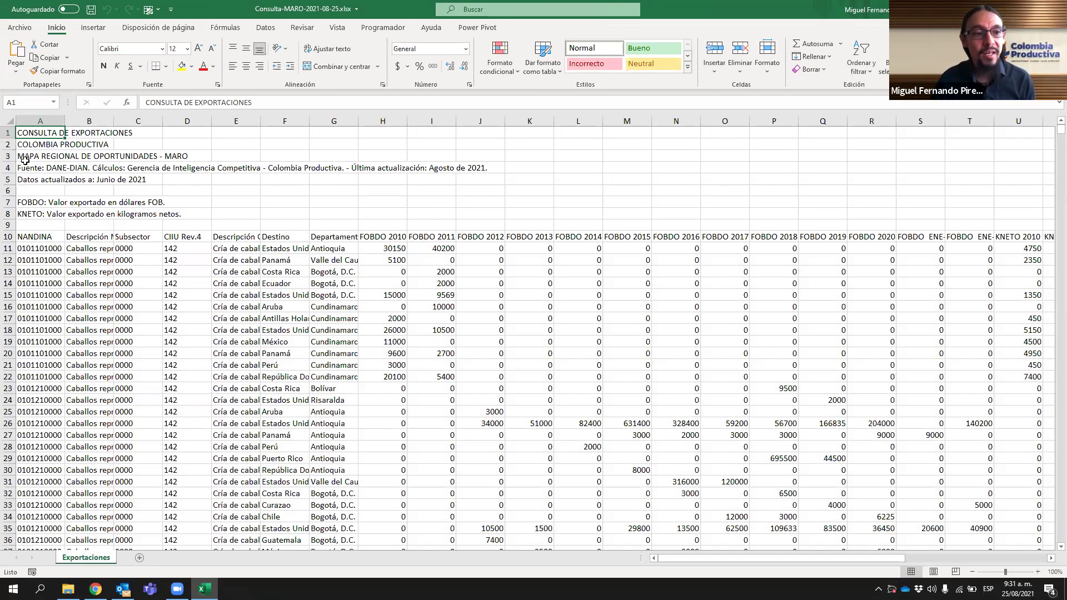
{"action": "left_click", "coordinate": [381, 240]}
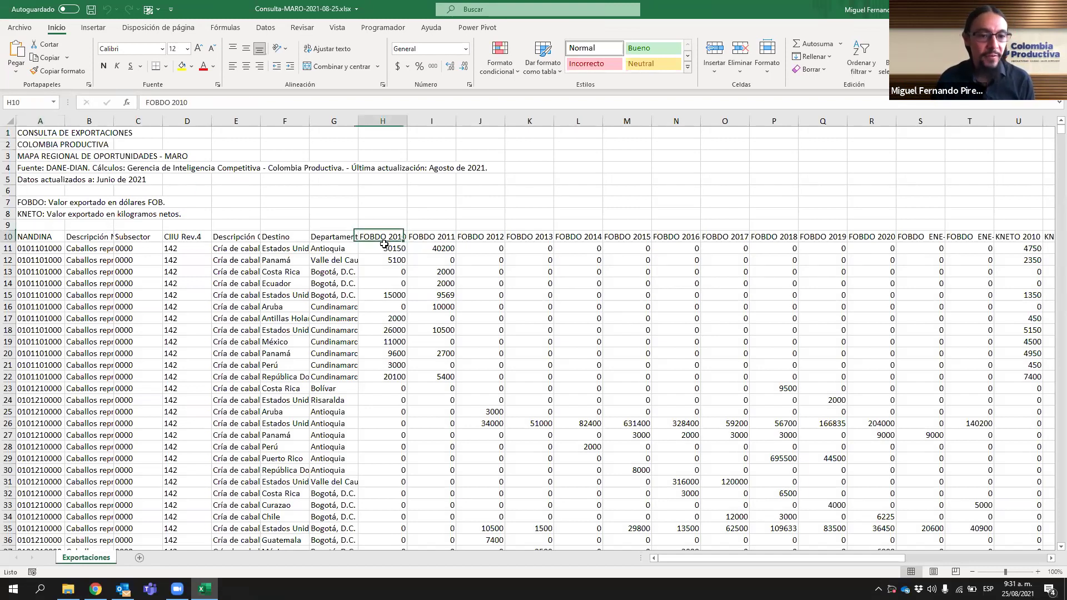
{"action": "key", "text": "alt+Tab"}
{"action": "key", "text": "alt+Tab"}
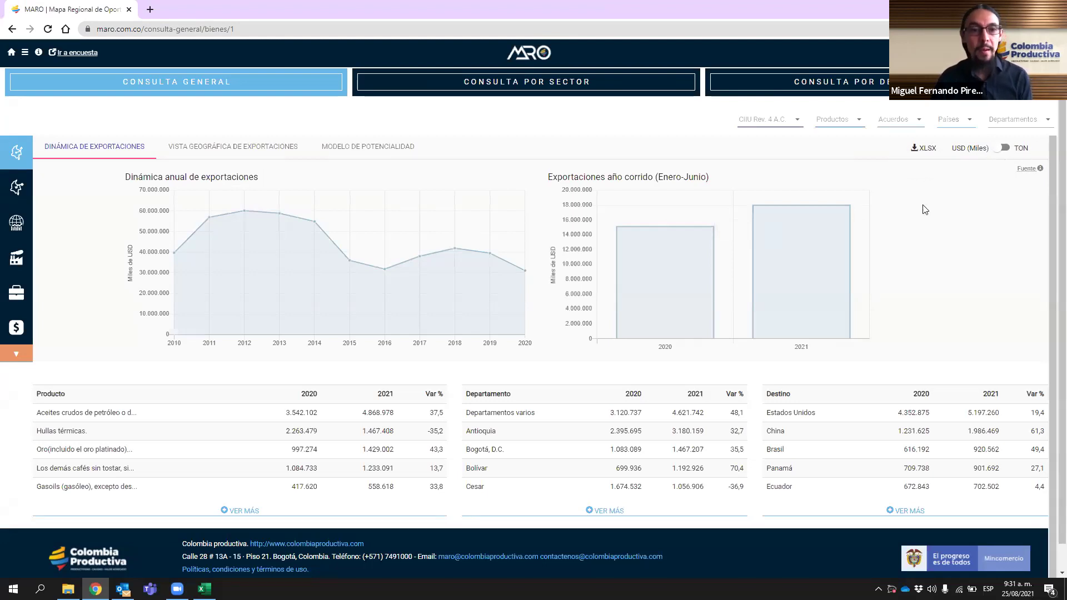
{"action": "key", "text": "alt+Tab"}
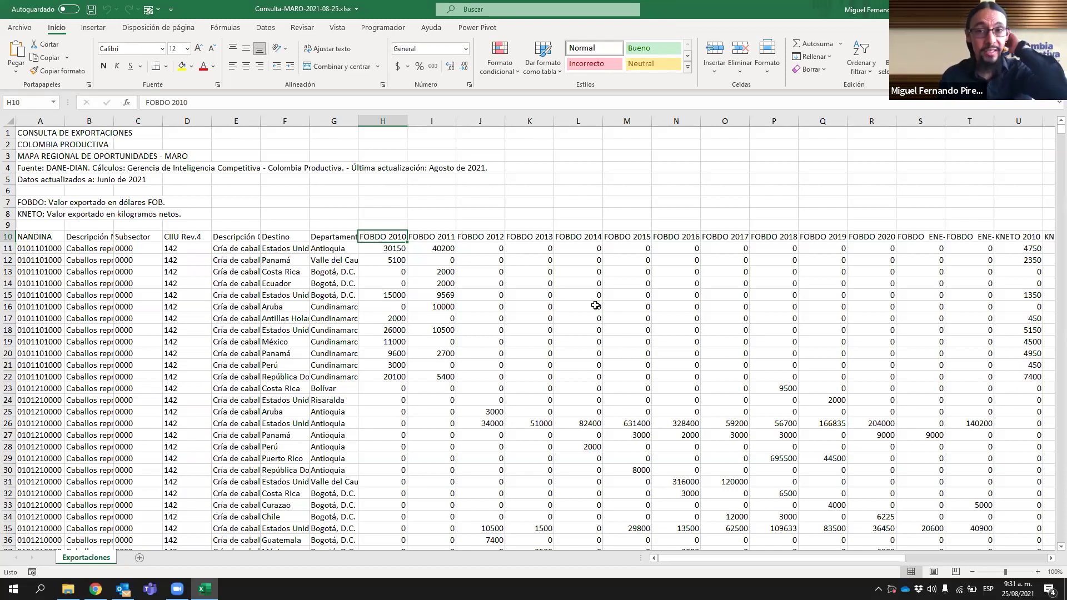
{"action": "left_click", "coordinate": [51, 201]}
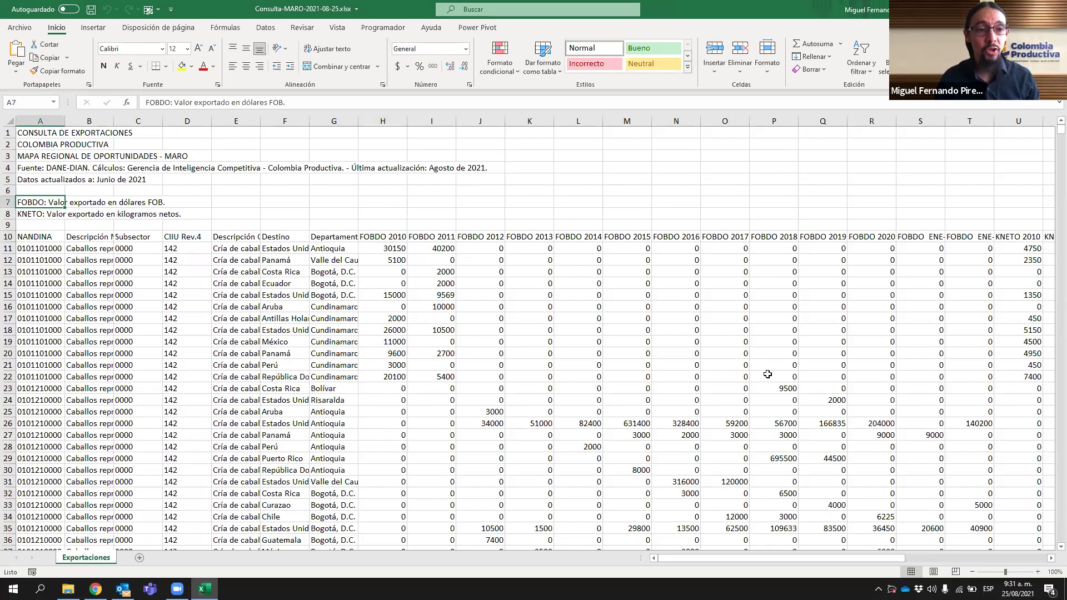
{"action": "left_click", "coordinate": [387, 236]}
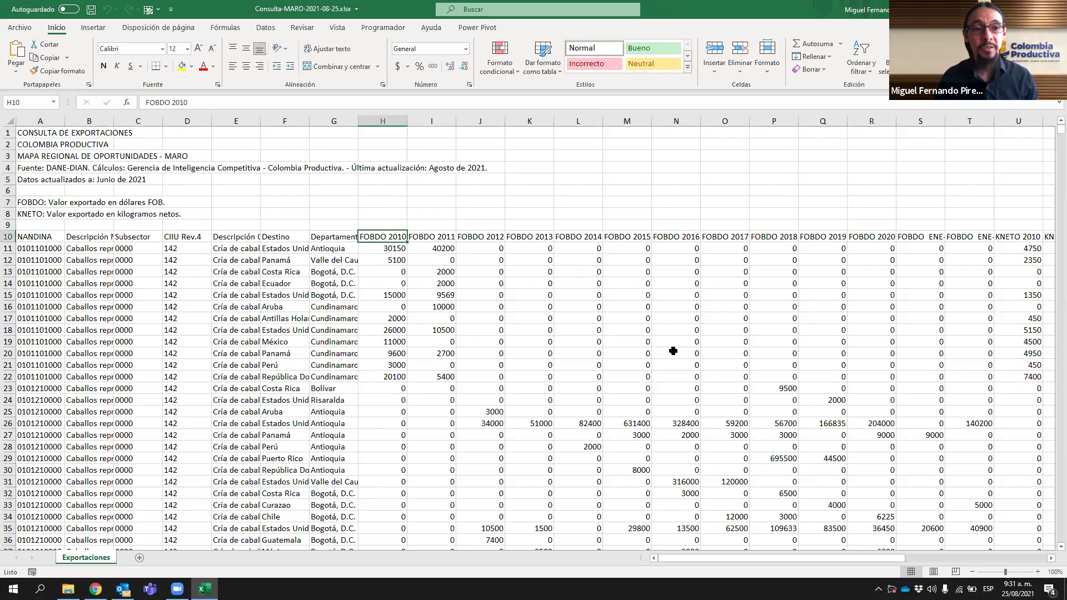
{"action": "key", "text": "Right"}
{"action": "key", "text": "Right"}
{"action": "key", "text": "Right"}
{"action": "key", "text": "Right"}
{"action": "key", "text": "Right"}
{"action": "key", "text": "Right"}
{"action": "key", "text": "Right"}
{"action": "key", "text": "Right"}
{"action": "key", "text": "Right"}
{"action": "key", "text": "Right"}
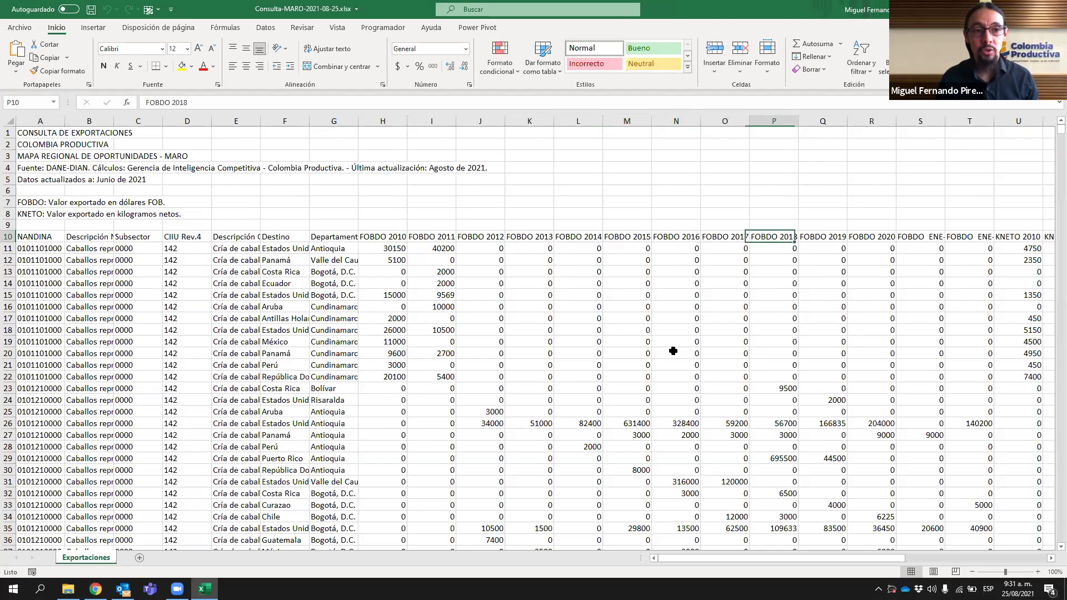
{"action": "key", "text": "Right"}
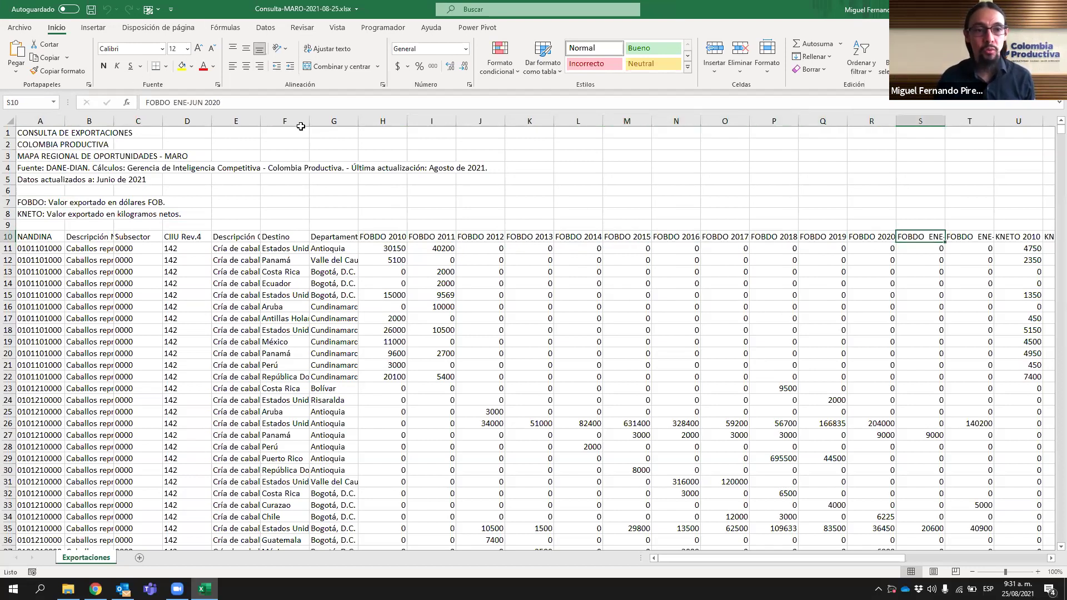
{"action": "key", "text": "Right"}
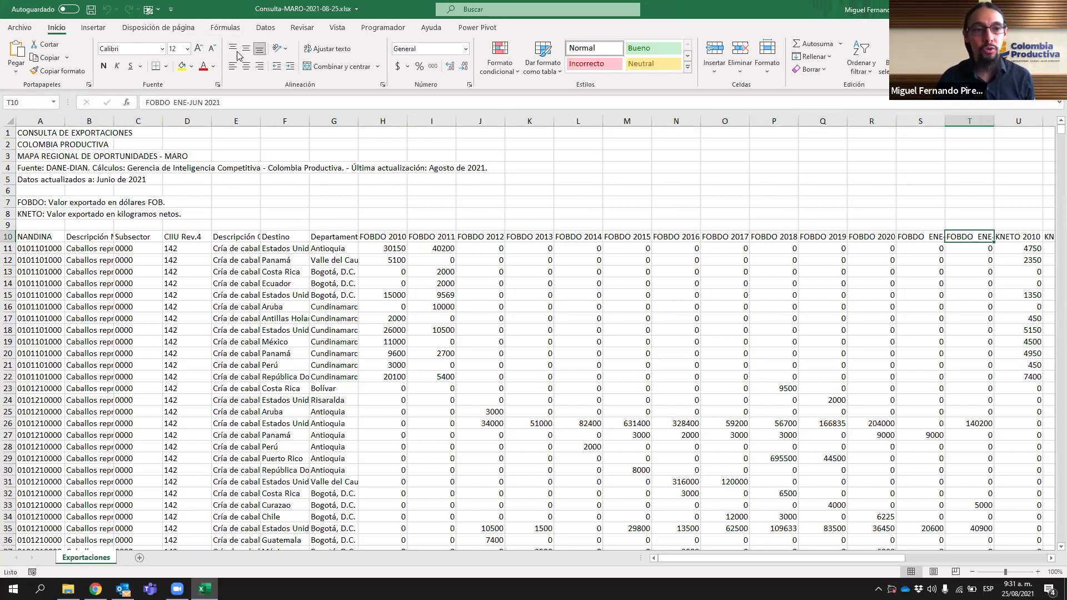
{"action": "key", "text": "shift+Left"}
{"action": "key", "text": "shift+Left"}
{"action": "key", "text": "shift+Left"}
{"action": "key", "text": "shift+Left"}
{"action": "key", "text": "shift+Left"}
{"action": "key", "text": "shift+Left"}
{"action": "key", "text": "shift+Left"}
{"action": "key", "text": "shift+Left"}
{"action": "key", "text": "shift+Left"}
{"action": "key", "text": "shift+Left"}
{"action": "key", "text": "shift+Left"}
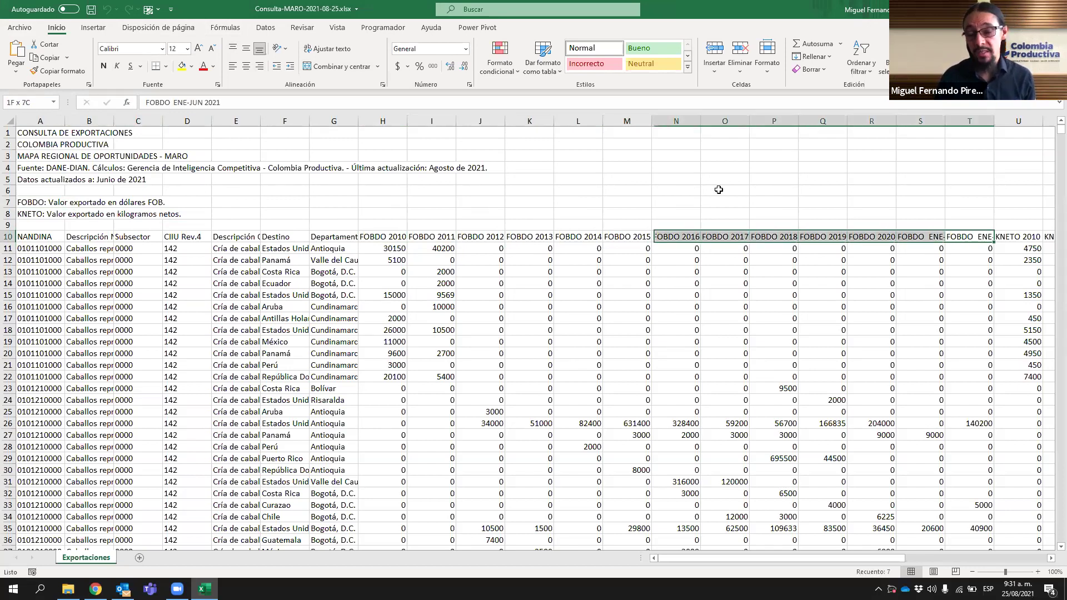
{"action": "key", "text": "shift+Left"}
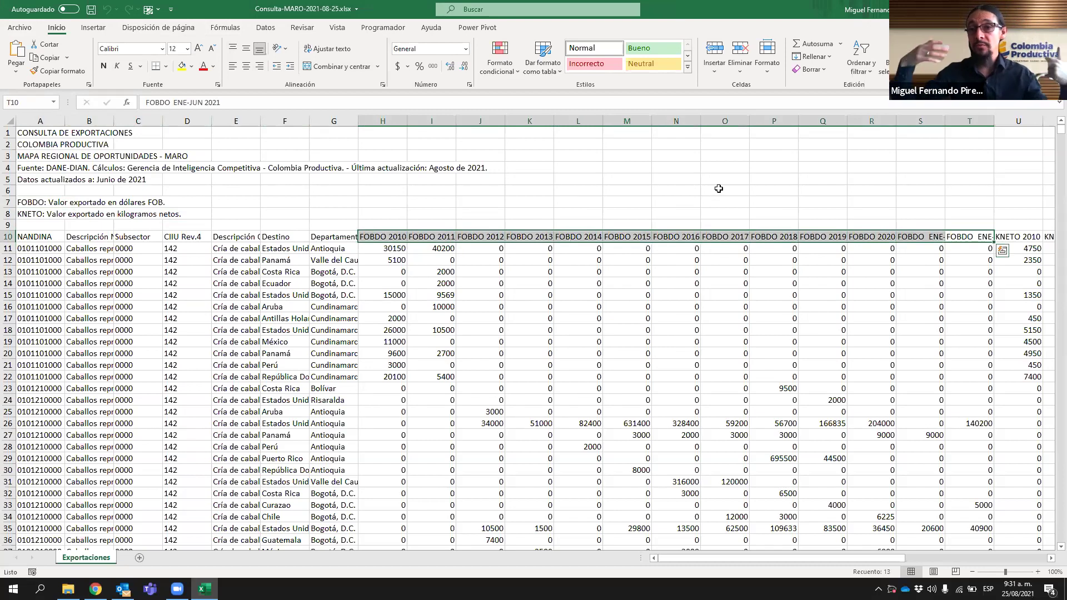
{"action": "key", "text": "Right"}
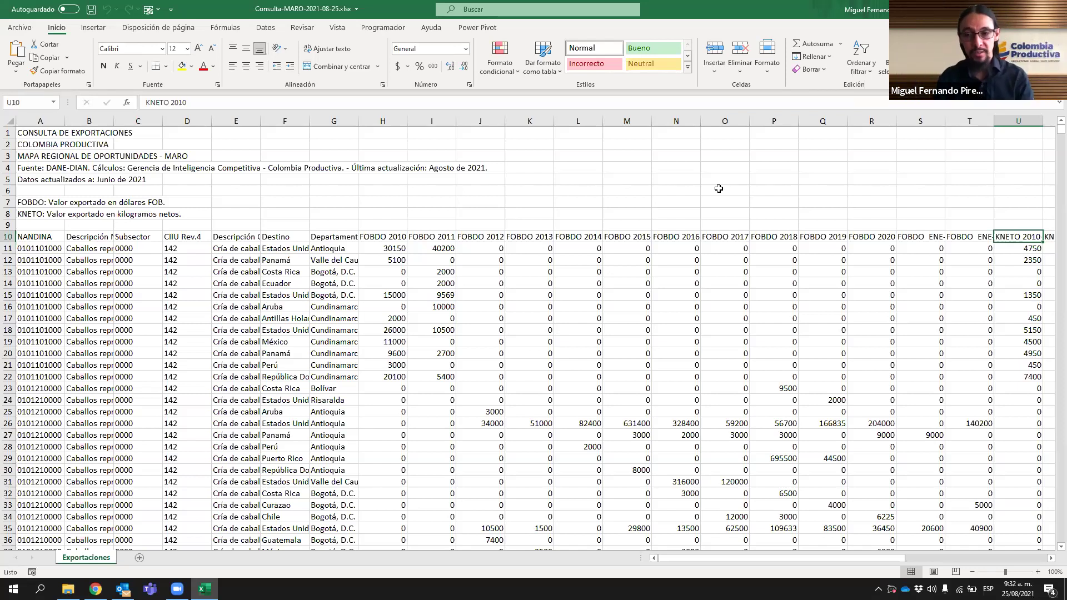
{"action": "key", "text": "Right"}
{"action": "key", "text": "Right"}
{"action": "key", "text": "Right"}
{"action": "key", "text": "Right"}
{"action": "key", "text": "Right"}
{"action": "key", "text": "Right"}
{"action": "key", "text": "Right"}
{"action": "key", "text": "Right"}
{"action": "key", "text": "Right"}
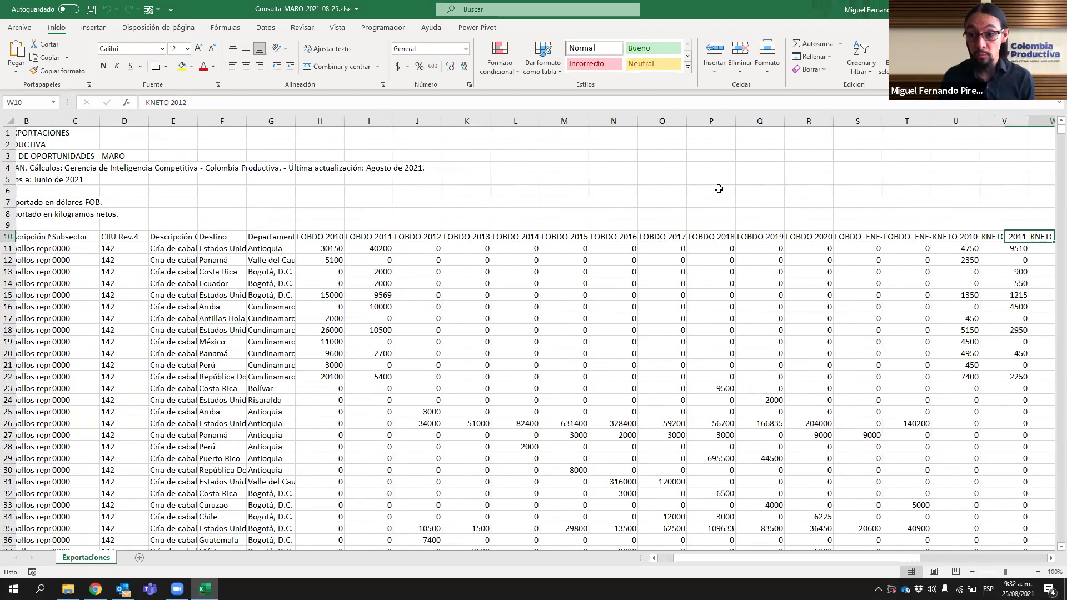
{"action": "key", "text": "Right"}
{"action": "key", "text": "Right"}
{"action": "key", "text": "Right"}
{"action": "key", "text": "Right"}
{"action": "key", "text": "Right"}
{"action": "key", "text": "Right"}
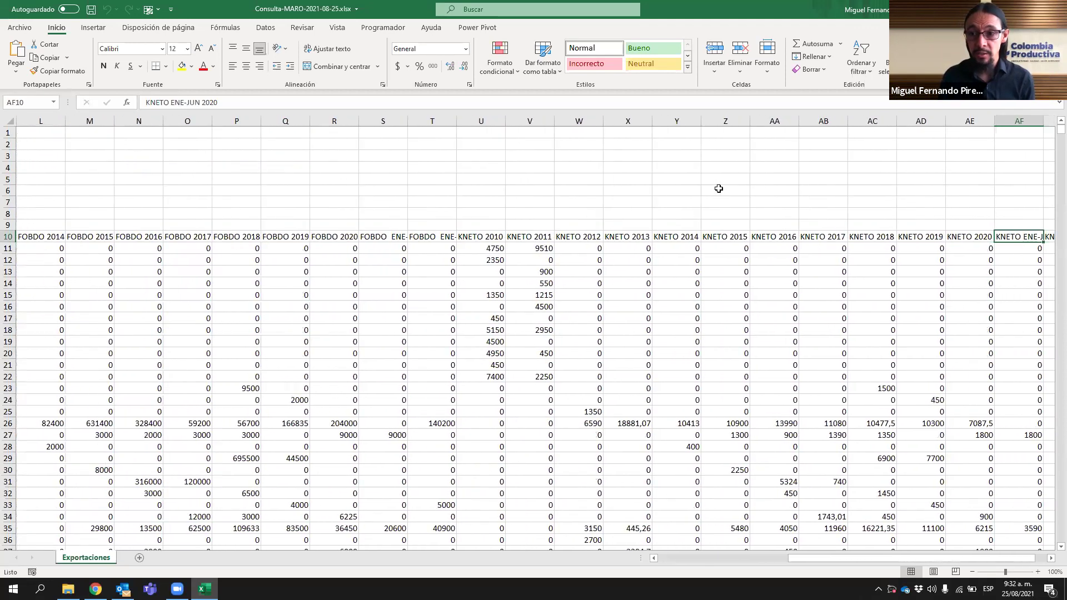
{"action": "key", "text": "Left"}
{"action": "key", "text": "Left"}
{"action": "key", "text": "Left"}
{"action": "key", "text": "Left"}
{"action": "key", "text": "Right"}
{"action": "key", "text": "Left"}
{"action": "key", "text": "Right"}
{"action": "key", "text": "Left"}
{"action": "key", "text": "Right"}
{"action": "key", "text": "Left"}
{"action": "key", "text": "Right"}
{"action": "key", "text": "Left"}
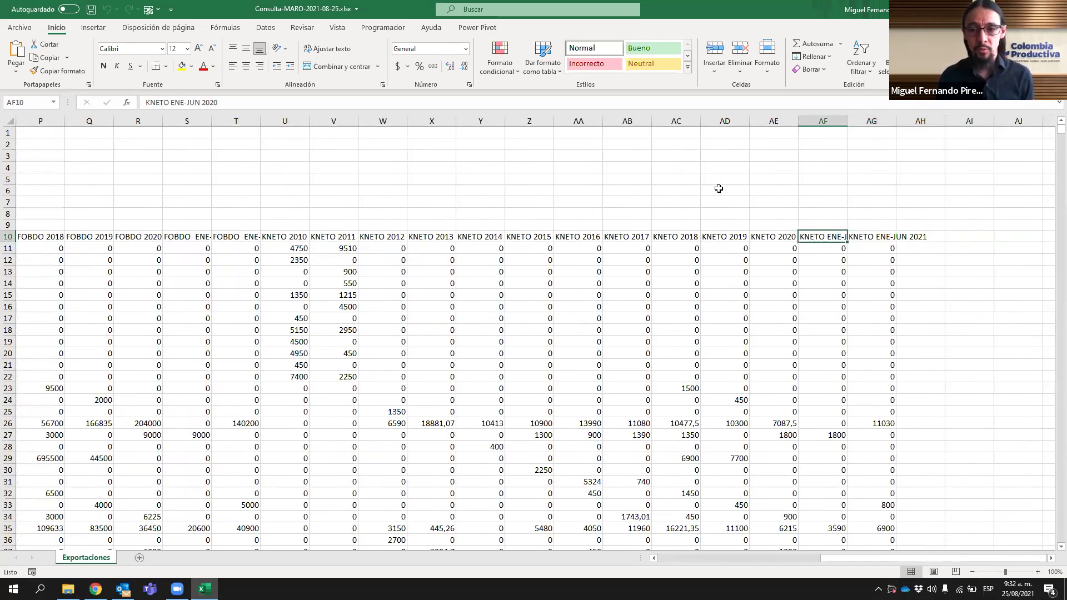
{"action": "key", "text": "Home"}
{"action": "key", "text": "Down"}
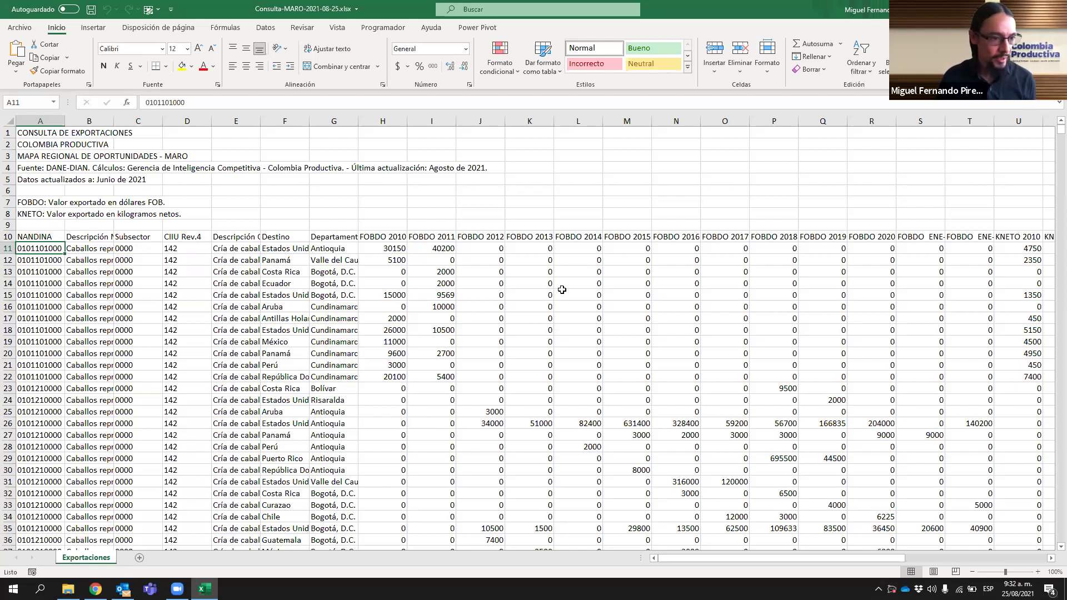
{"action": "key", "text": "ctrl+Down"}
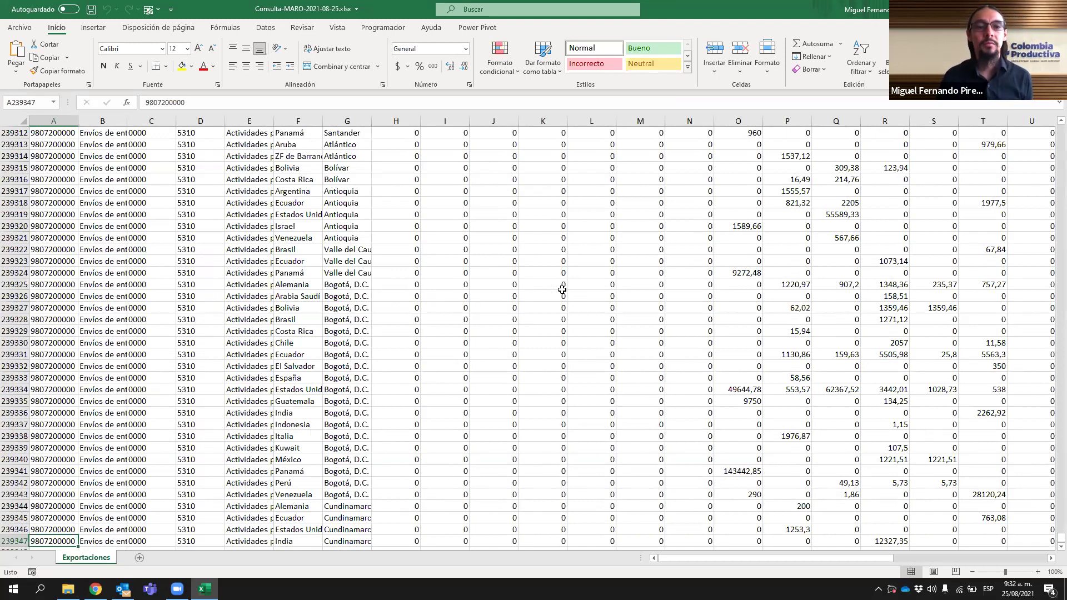
{"action": "key", "text": "ctrl+Up"}
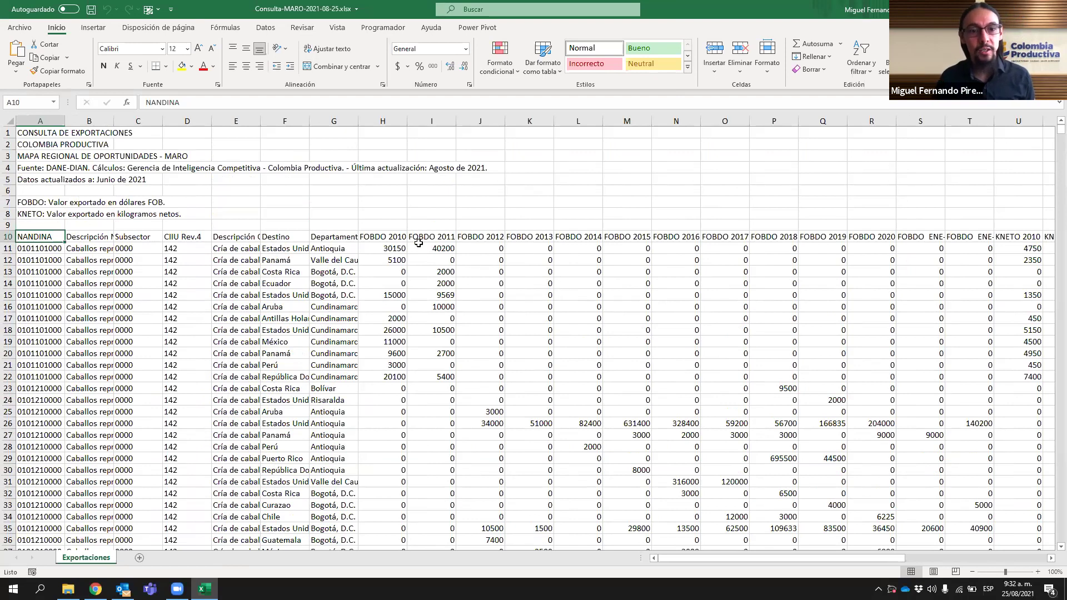
- Highlight the FOBDO value headers, then enable AutoFilter on header row 10 via Datos > Filtro
{"action": "left_click_drag", "start_coordinate": [393, 237], "coordinate": [873, 239]}
{"action": "left_click", "coordinate": [929, 231]}
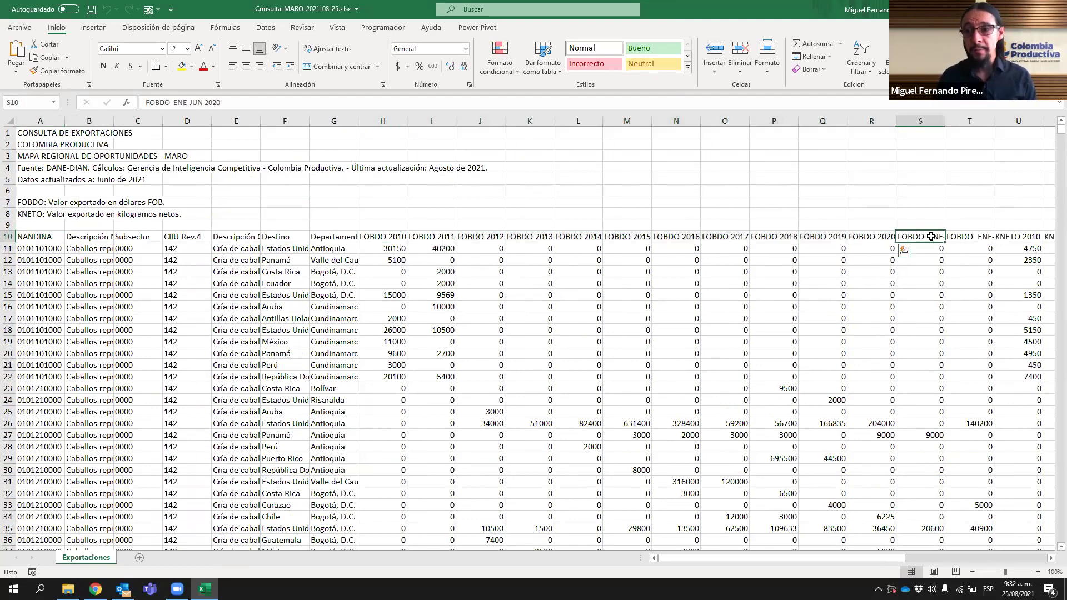
{"action": "key", "text": "shift+Right"}
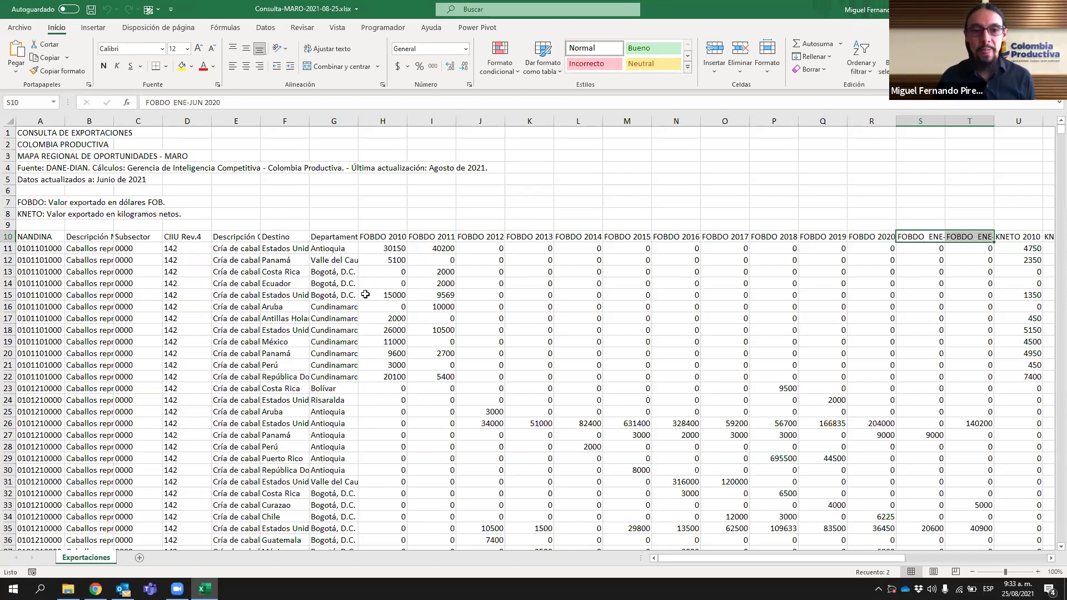
{"action": "left_click", "coordinate": [44, 237]}
{"action": "left_click", "coordinate": [265, 27]}
{"action": "left_click", "coordinate": [491, 62]}
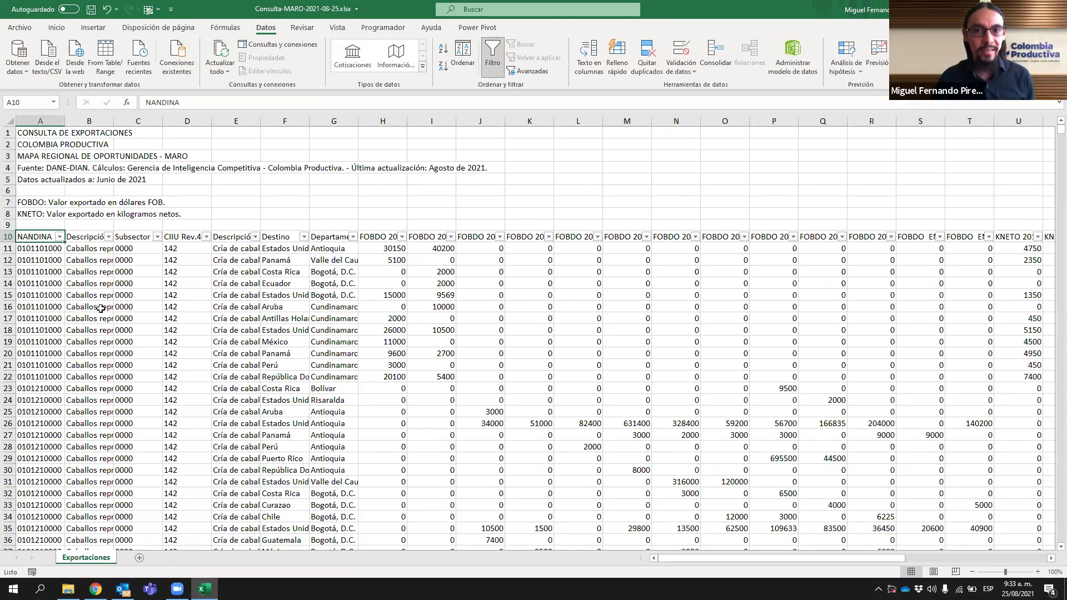
- Point out the CIIU Rev.4, Descripción, Destino and Departamento headers and the 10500 value, then return to MARO
{"action": "left_click", "coordinate": [187, 238]}
{"action": "left_click", "coordinate": [232, 237]}
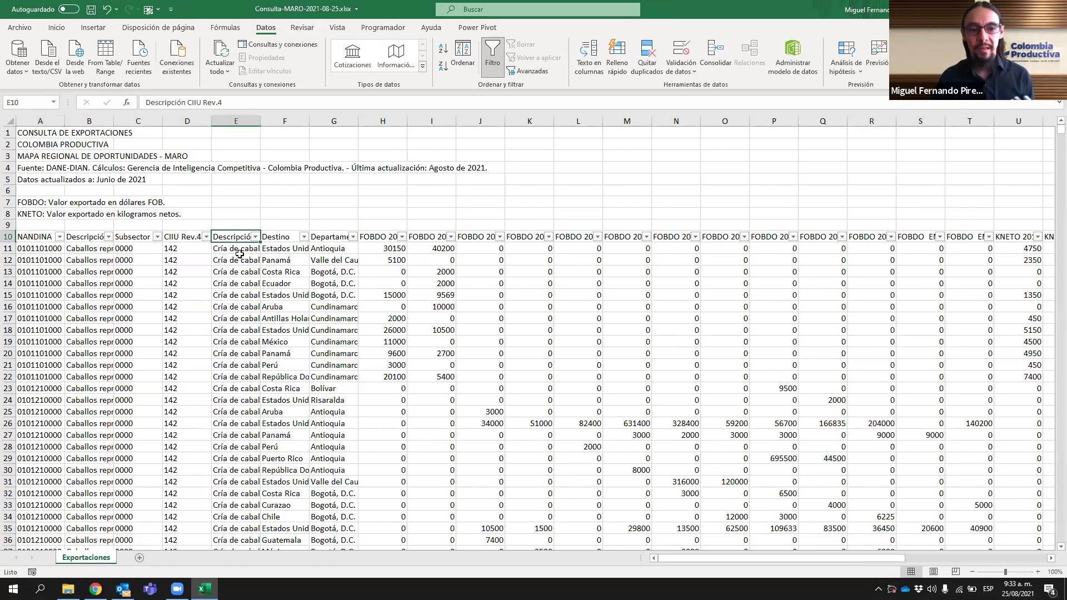
{"action": "left_click", "coordinate": [281, 237]}
{"action": "left_click", "coordinate": [316, 235]}
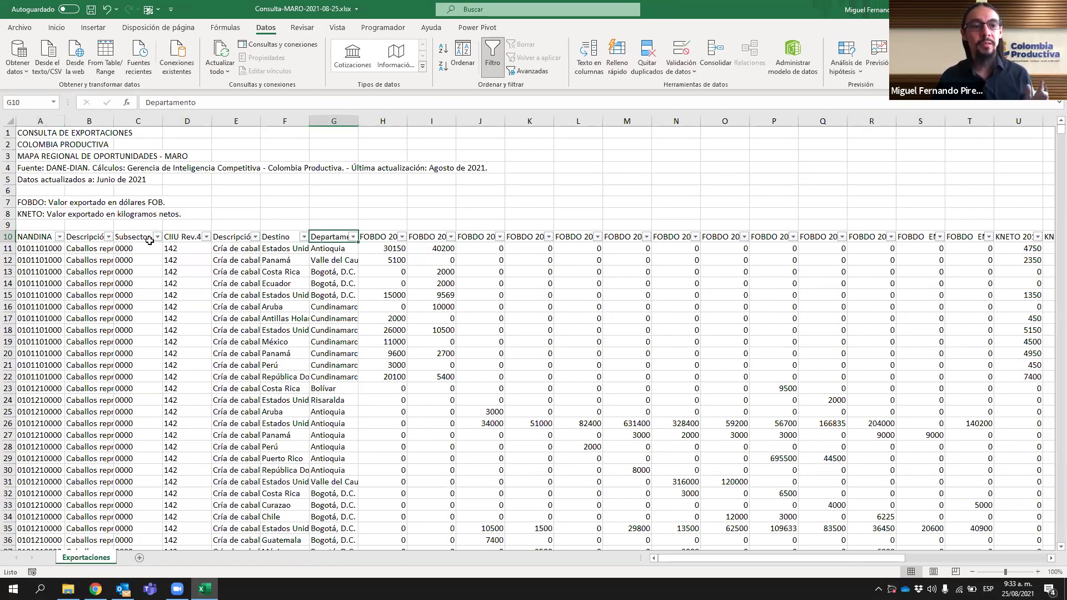
{"action": "left_click", "coordinate": [447, 328]}
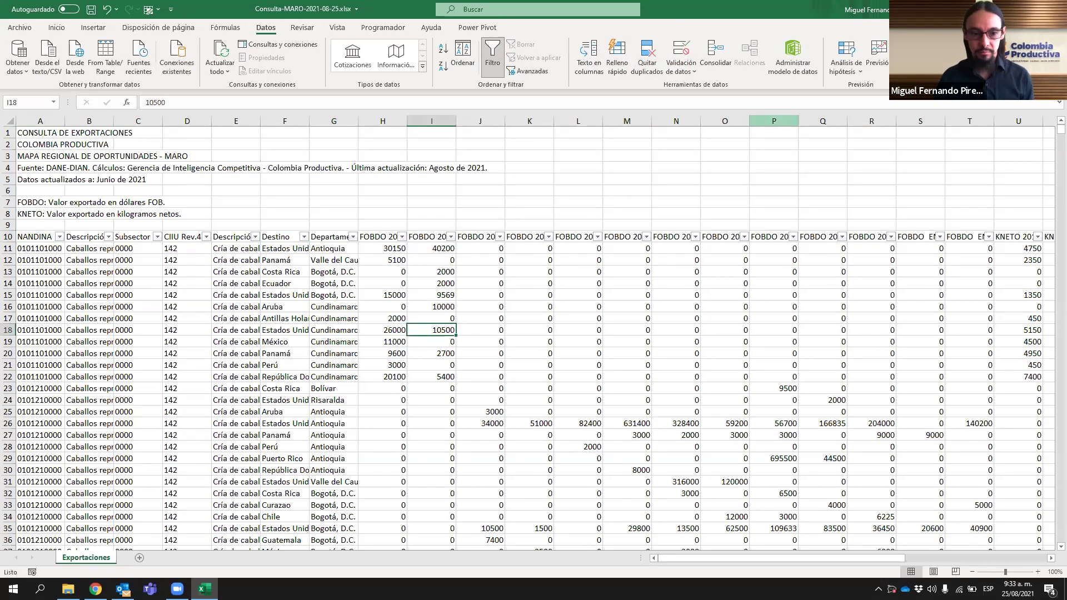
{"action": "key", "text": "alt+Tab"}
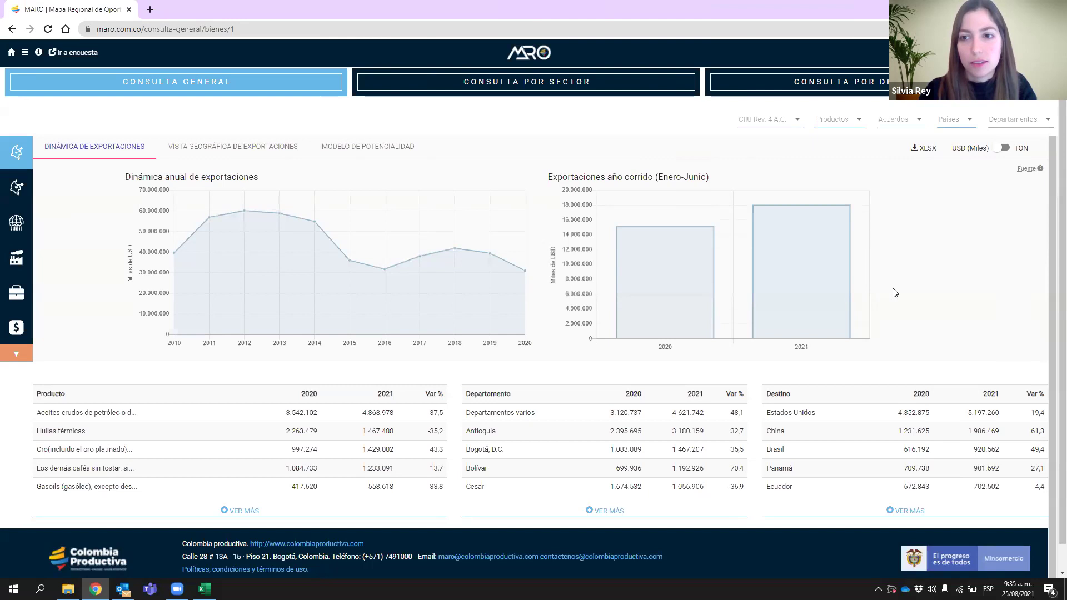
{"action": "left_click_drag", "start_coordinate": [656, 177], "coordinate": [710, 183]}
{"action": "left_click", "coordinate": [736, 178]}
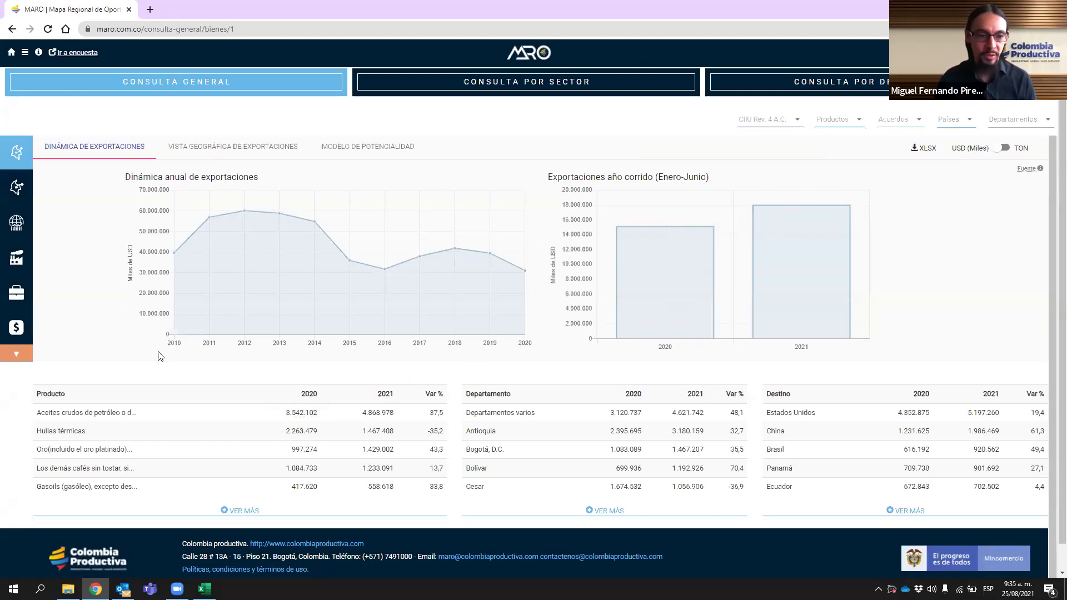
{"action": "left_click_drag", "start_coordinate": [656, 176], "coordinate": [723, 178]}
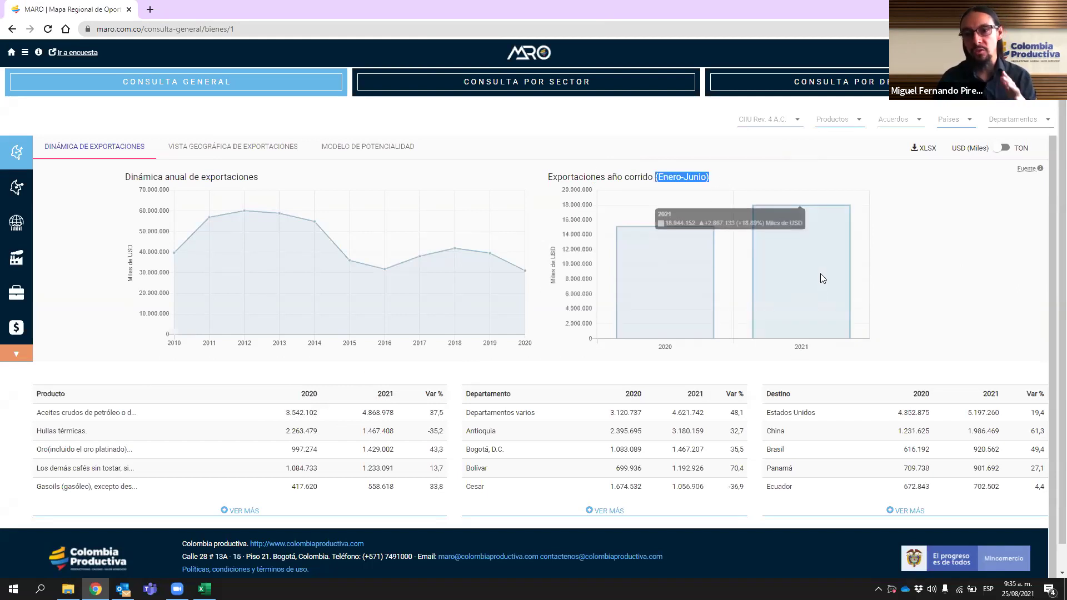
{"action": "left_click", "coordinate": [897, 331]}
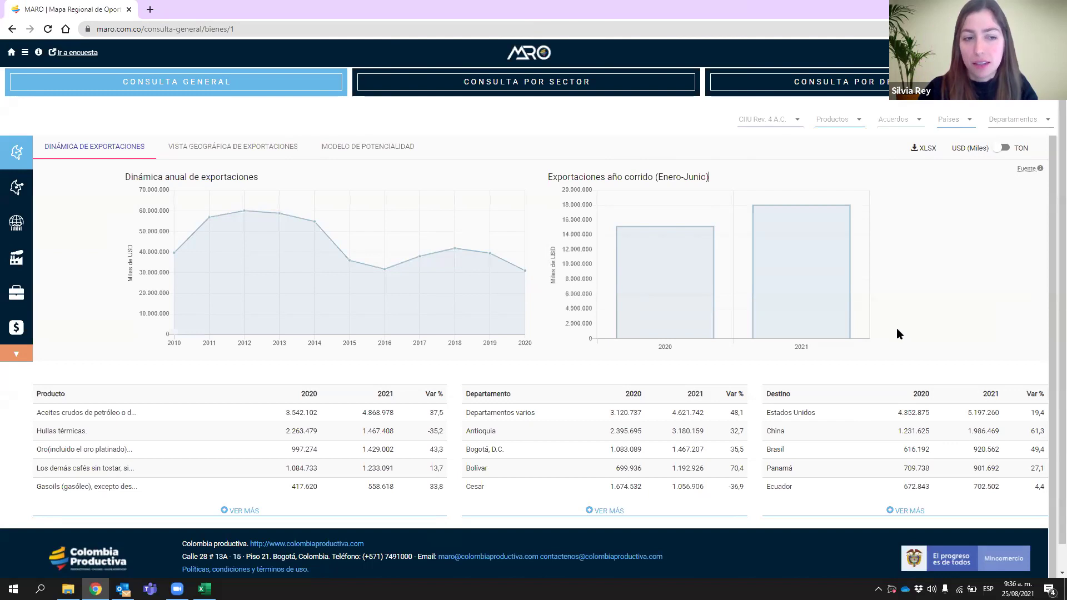
{"action": "left_click", "coordinate": [859, 122]}
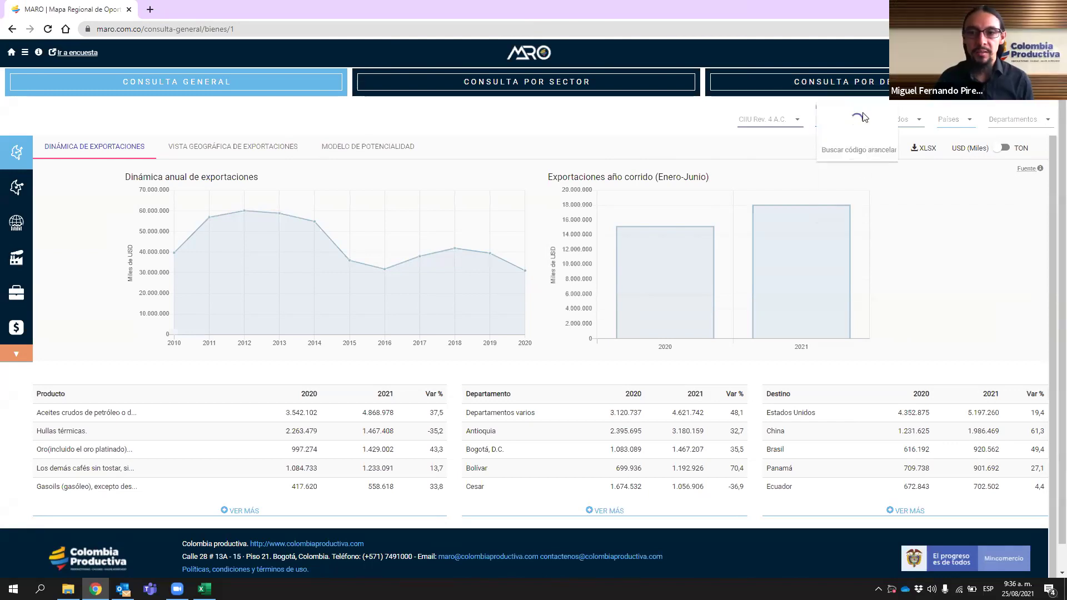
{"action": "scroll", "coordinate": [924, 162], "scroll_direction": "down", "scroll_amount": 5}
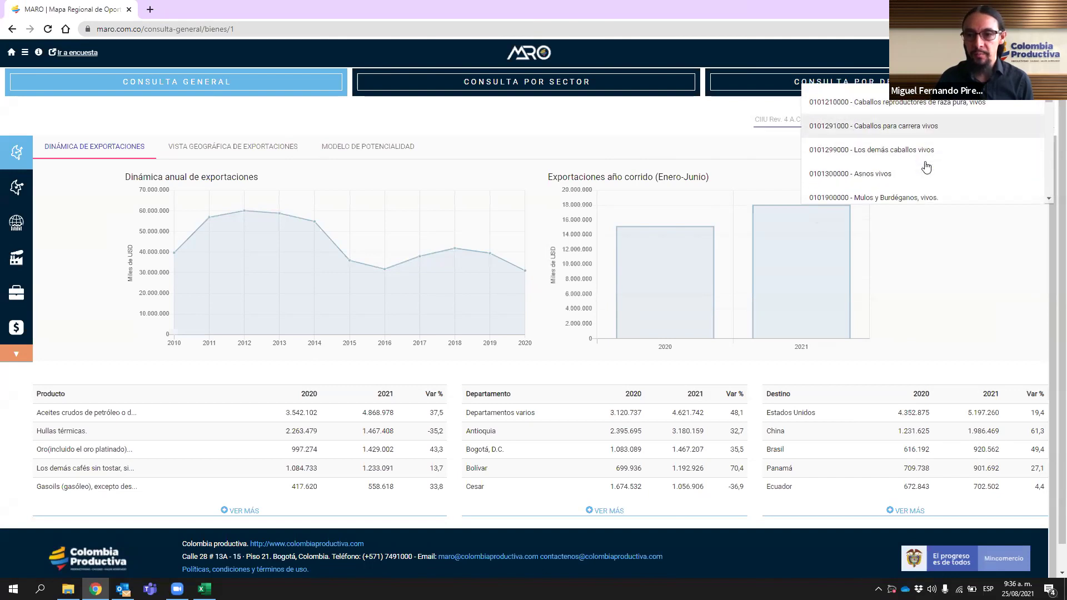
{"action": "scroll", "coordinate": [926, 166], "scroll_direction": "up", "scroll_amount": 5}
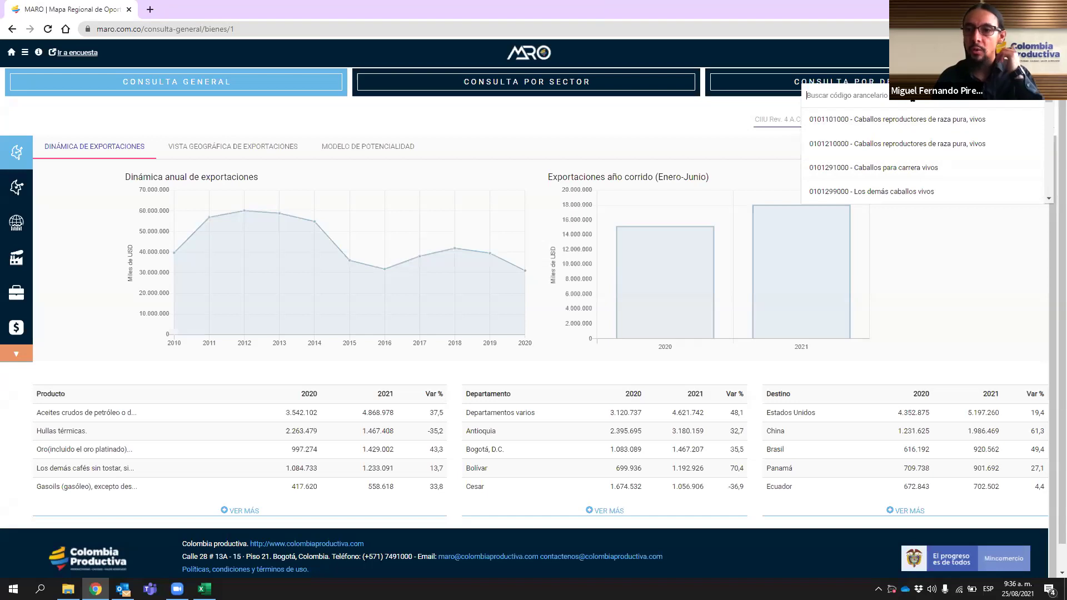
{"action": "scroll", "coordinate": [936, 173], "scroll_direction": "down", "scroll_amount": 3}
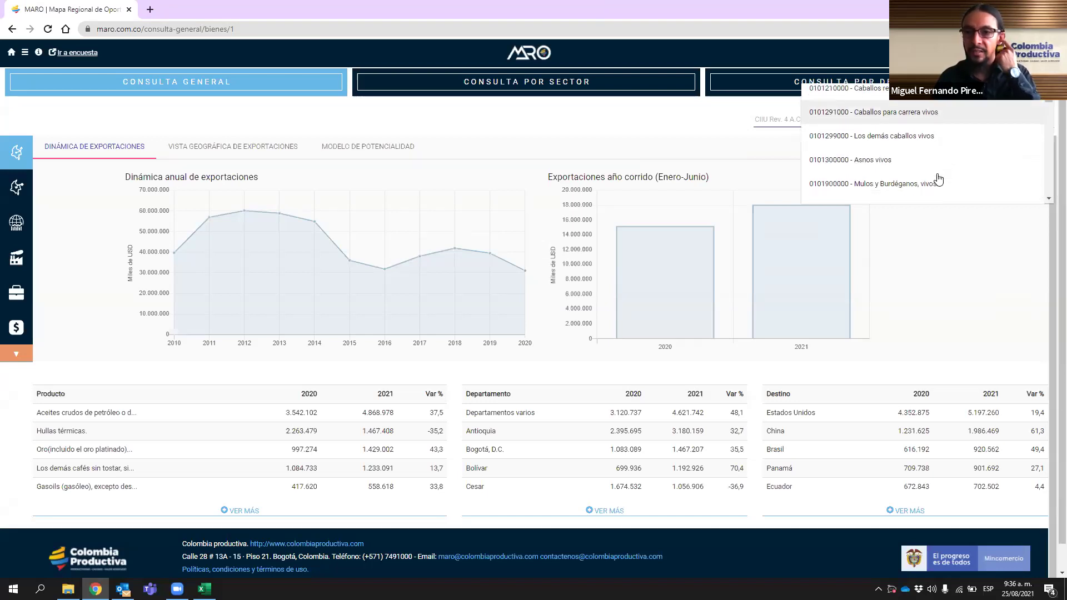
{"action": "scroll", "coordinate": [936, 183], "scroll_direction": "down", "scroll_amount": 3}
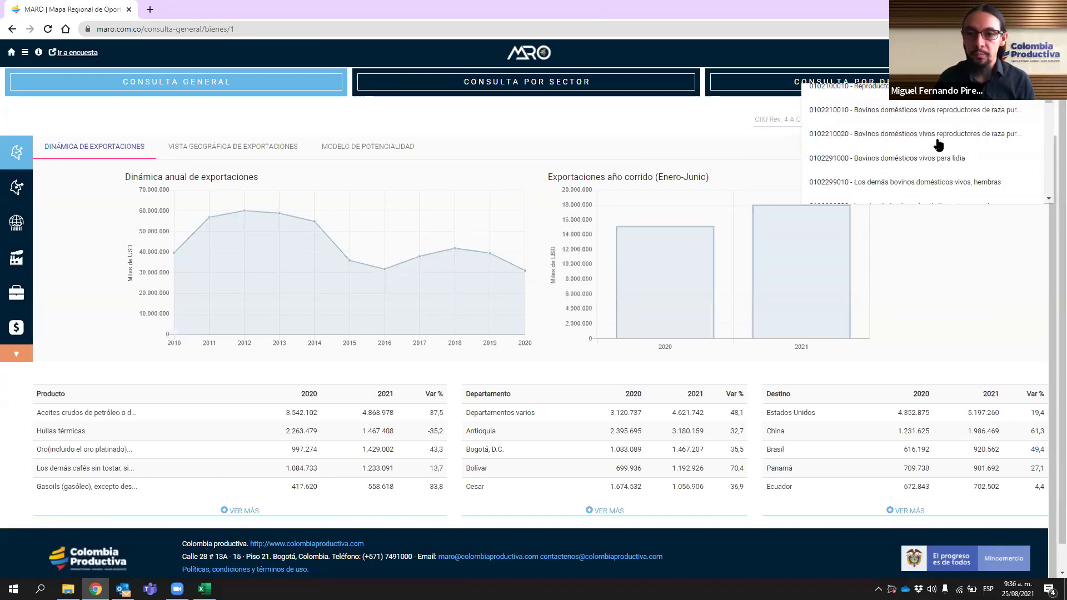
{"action": "scroll", "coordinate": [929, 159], "scroll_direction": "down", "scroll_amount": 3}
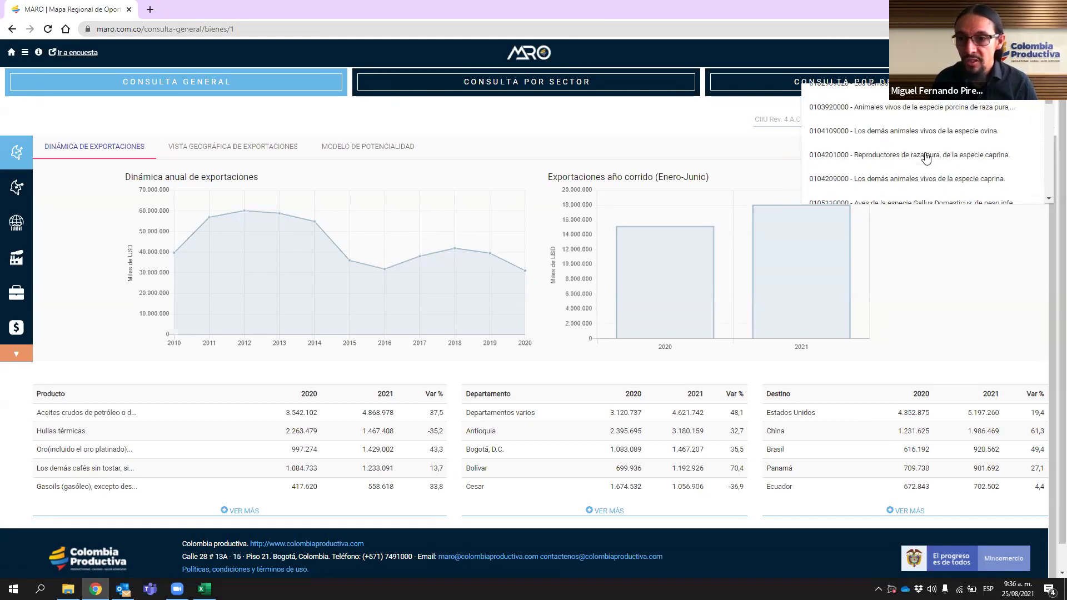
{"action": "scroll", "coordinate": [929, 166], "scroll_direction": "down", "scroll_amount": 3}
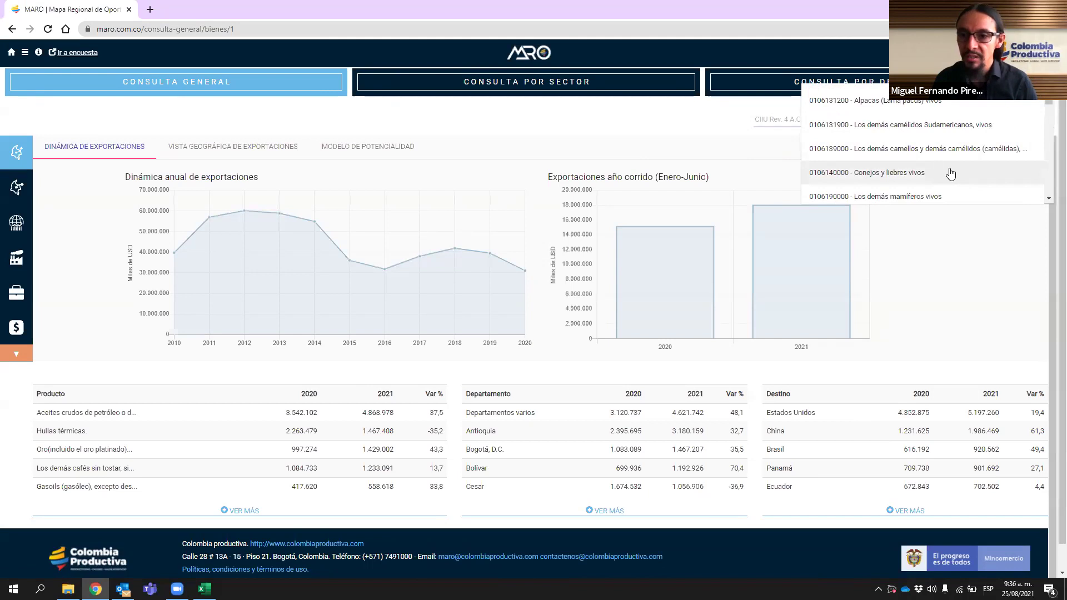
{"action": "scroll", "coordinate": [951, 170], "scroll_direction": "down", "scroll_amount": 3}
{"action": "scroll", "coordinate": [951, 170], "scroll_direction": "down", "scroll_amount": 3}
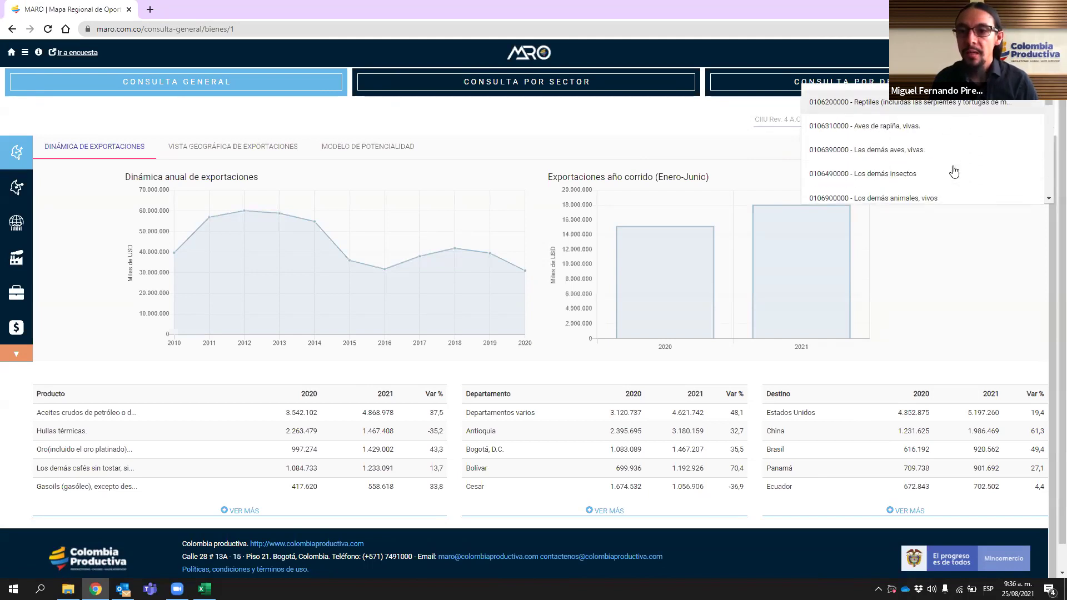
{"action": "scroll", "coordinate": [939, 168], "scroll_direction": "down", "scroll_amount": 3}
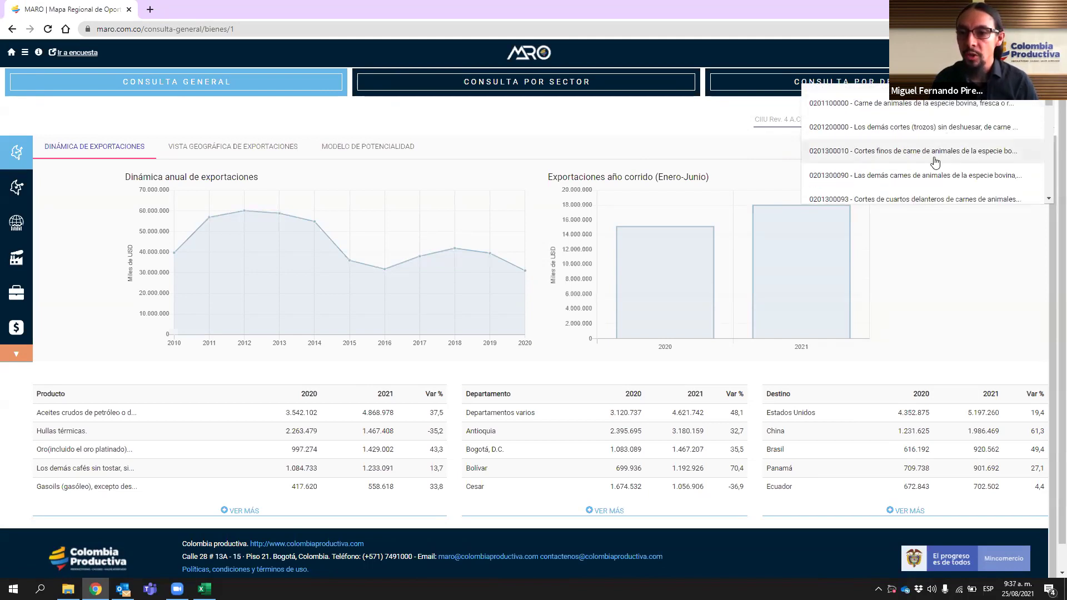
{"action": "left_click", "coordinate": [952, 240]}
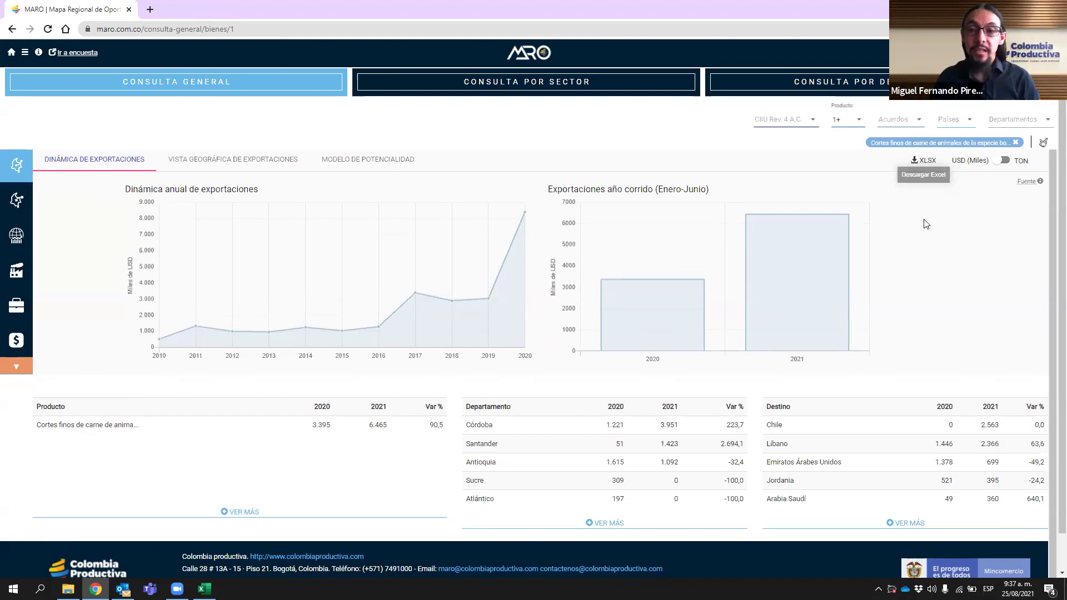
- Request the XLSX export of the fine bovine meat cuts query and dismiss the processing notice
{"action": "left_click", "coordinate": [927, 161]}
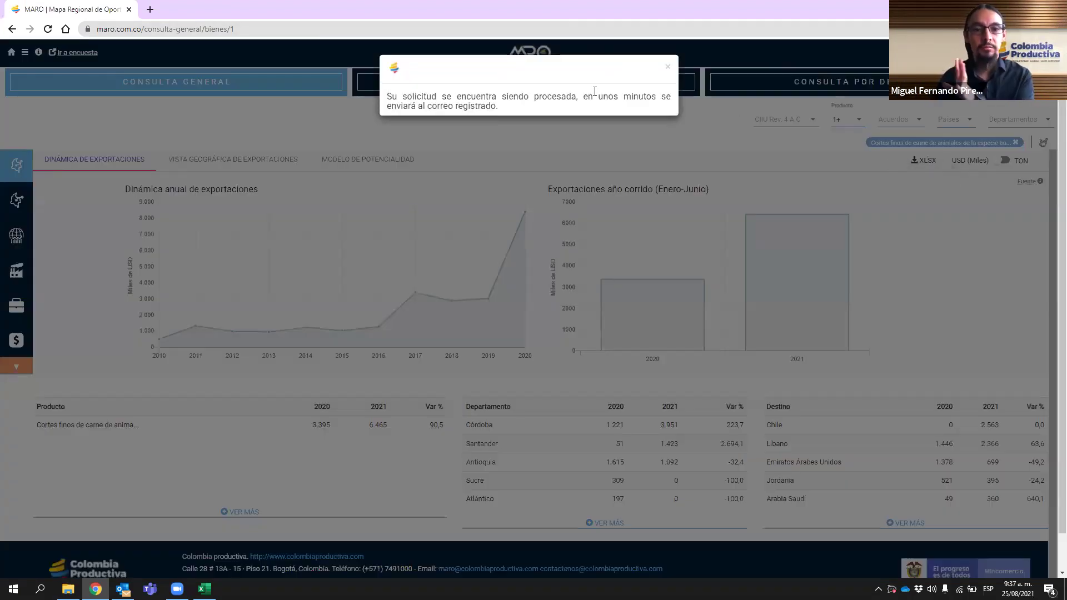
{"action": "left_click", "coordinate": [494, 50]}
- Open the 'Consulta MARO - exportaciones' email in Outlook, highlight the product, then return to MARO
{"action": "left_click", "coordinate": [123, 589]}
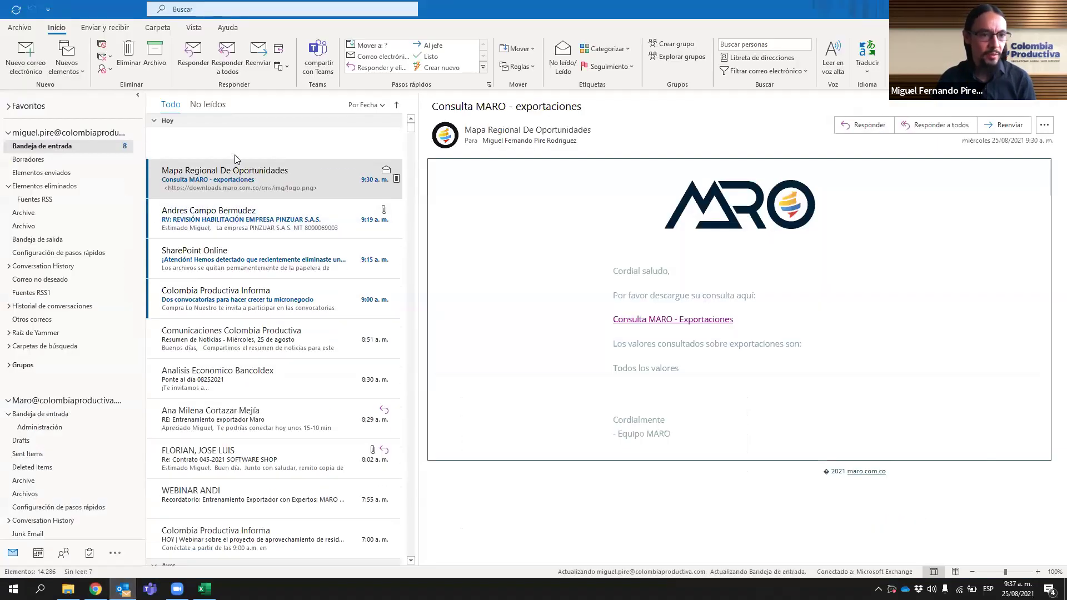
{"action": "left_click", "coordinate": [232, 150]}
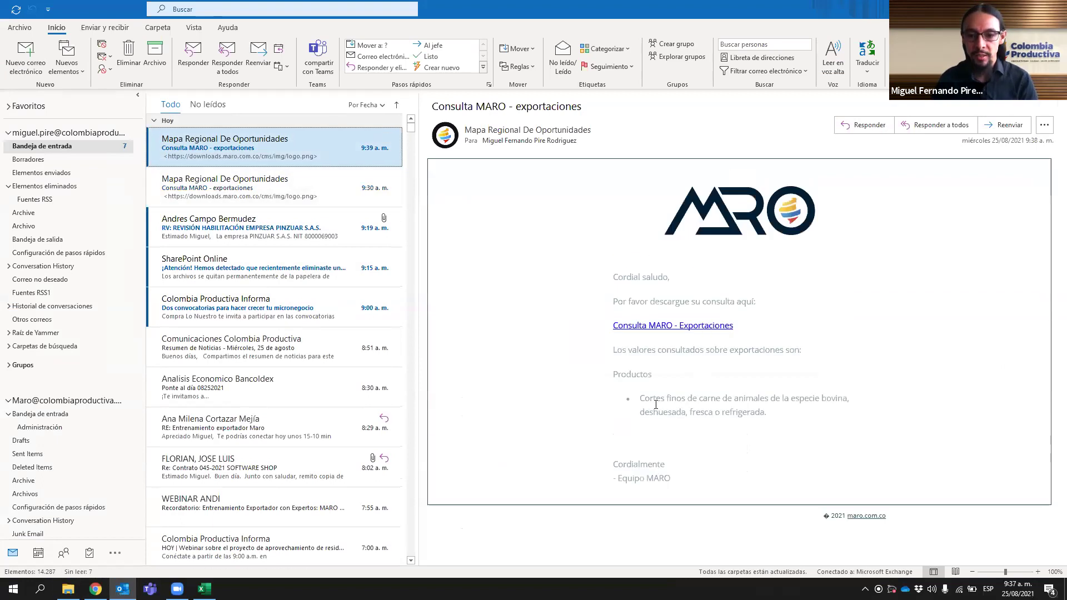
{"action": "left_click_drag", "start_coordinate": [640, 396], "coordinate": [719, 425]}
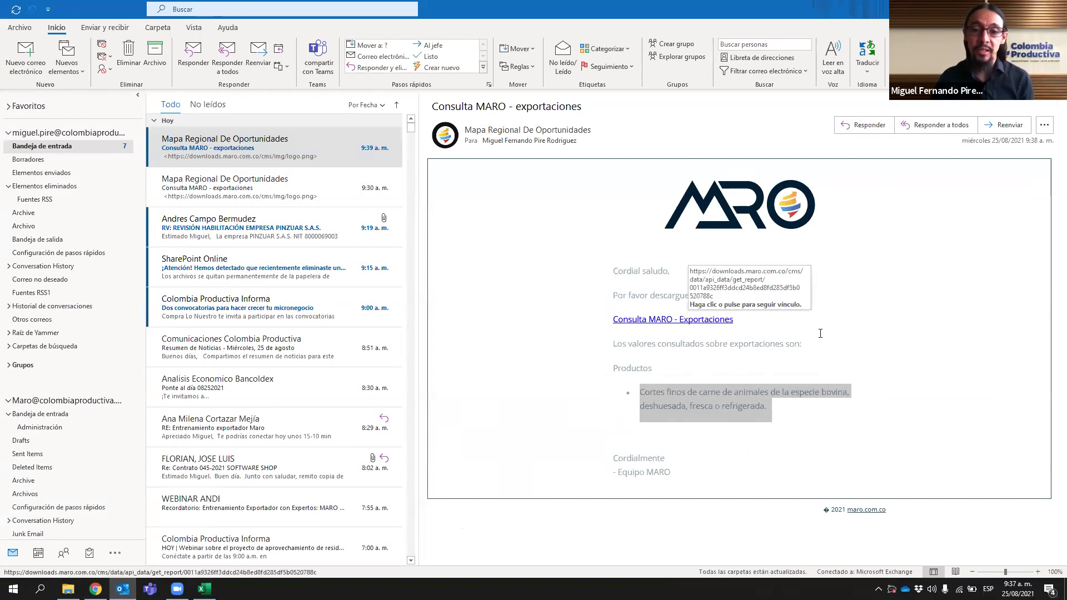
{"action": "key", "text": "alt+Tab"}
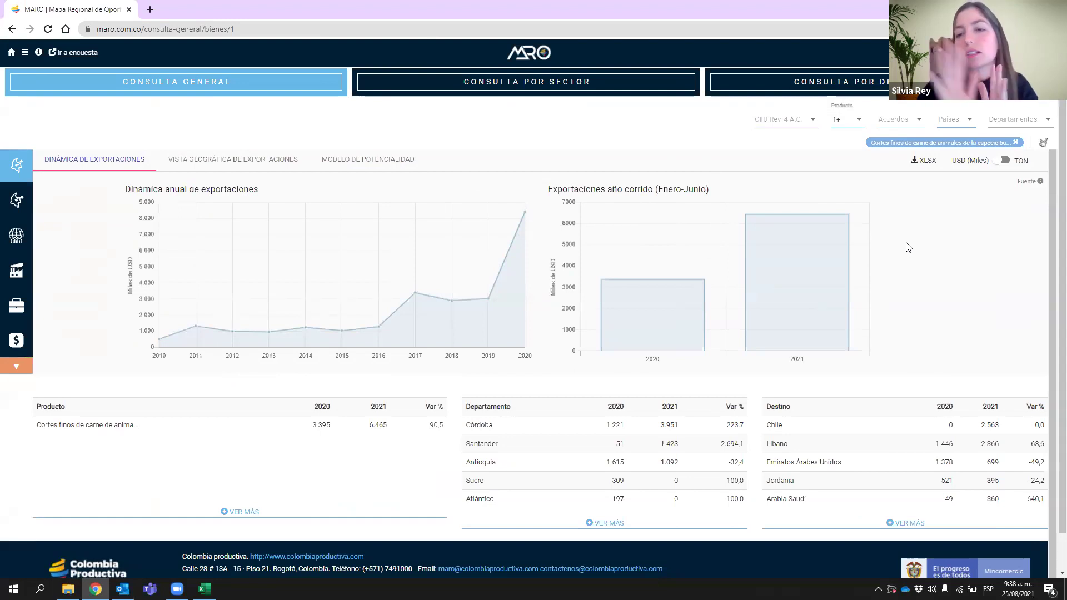
- Bring the exported MARO workbook forward and insert a blank column A before NANDINA
{"action": "mouse_move", "coordinate": [205, 588]}
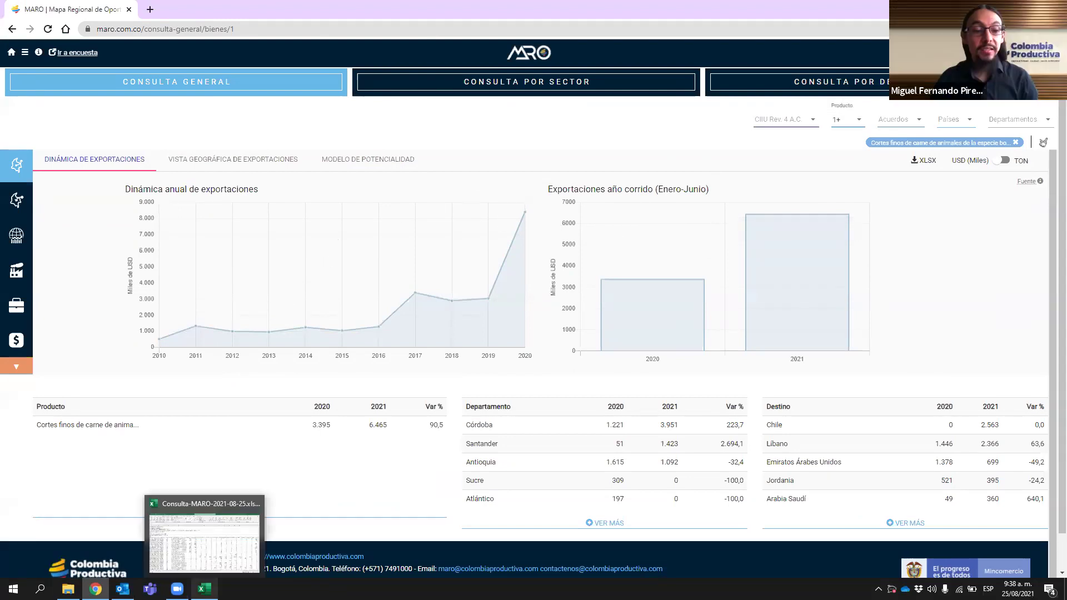
{"action": "left_click", "coordinate": [211, 564]}
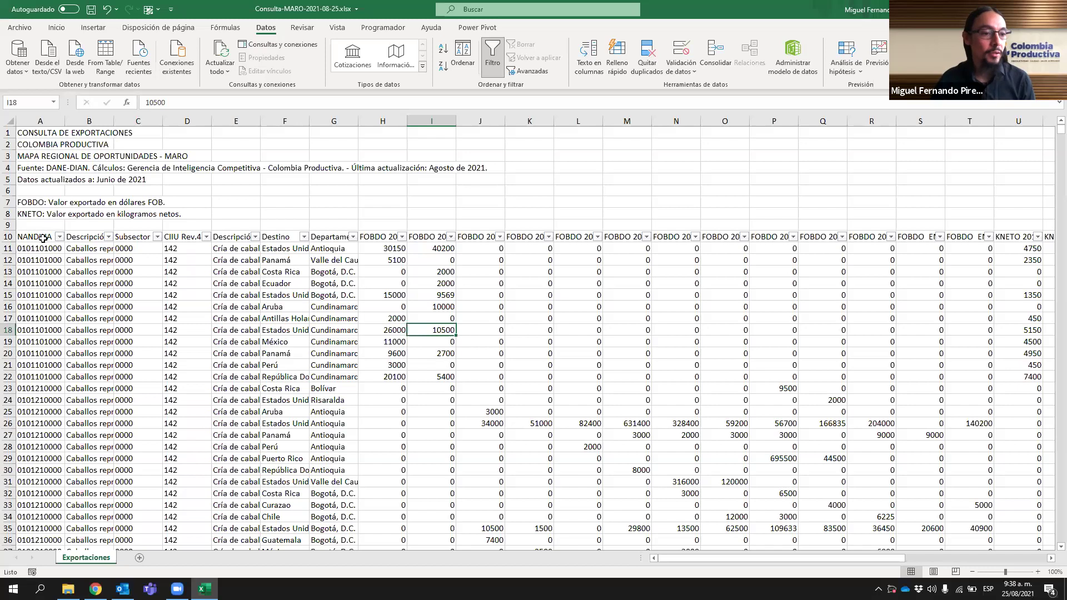
{"action": "left_click", "coordinate": [45, 121]}
{"action": "right_click", "coordinate": [50, 122]}
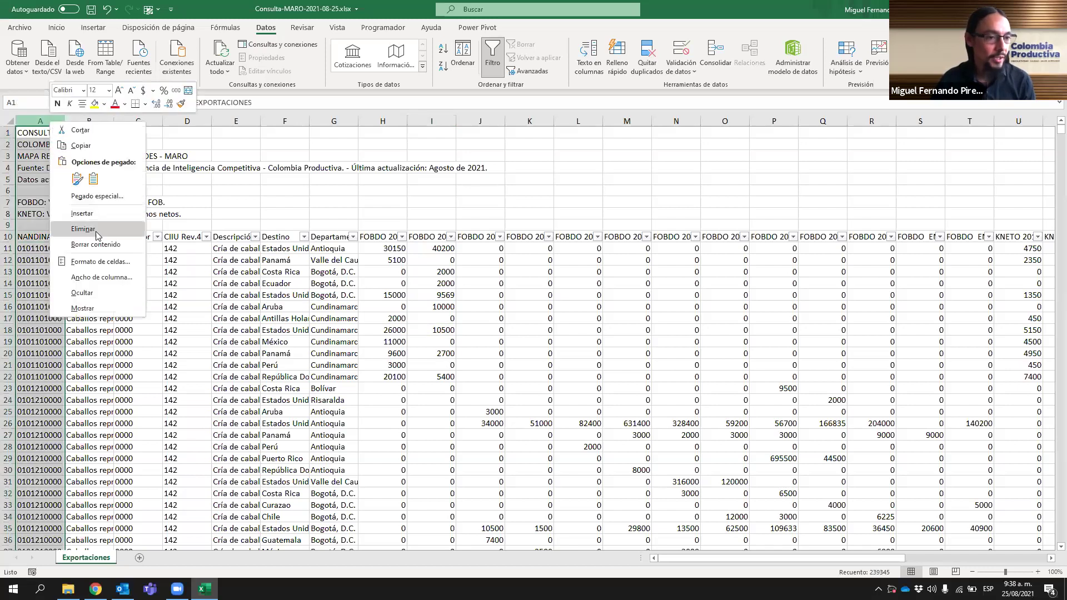
{"action": "left_click", "coordinate": [89, 213]}
- Enter =EXTRAE(B11;1;2) in A11 to extract the two-digit chapter code
{"action": "left_click", "coordinate": [28, 249]}
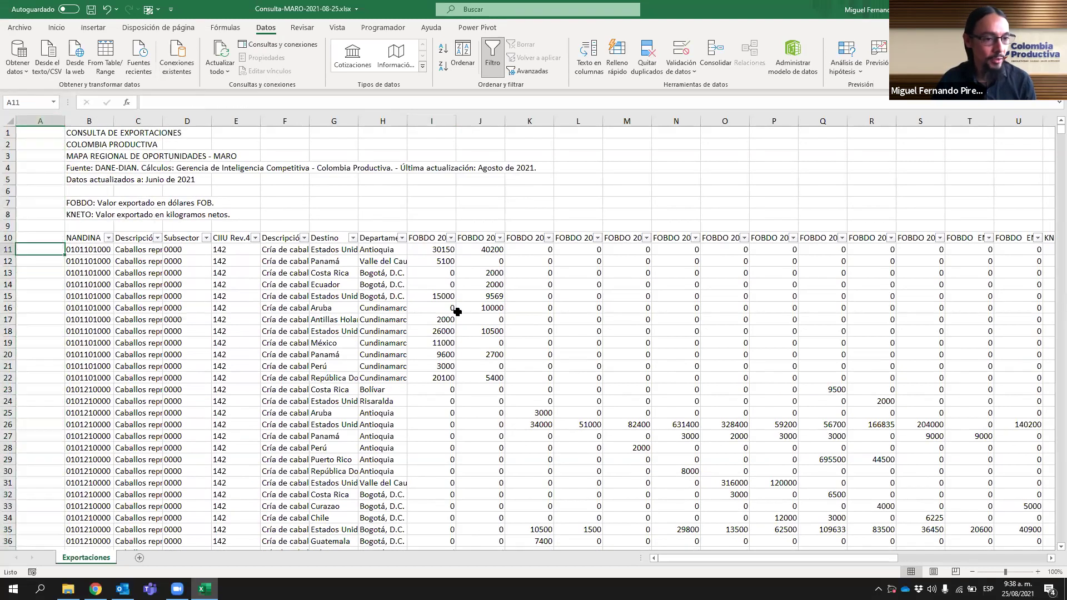
{"action": "type", "text": "="}
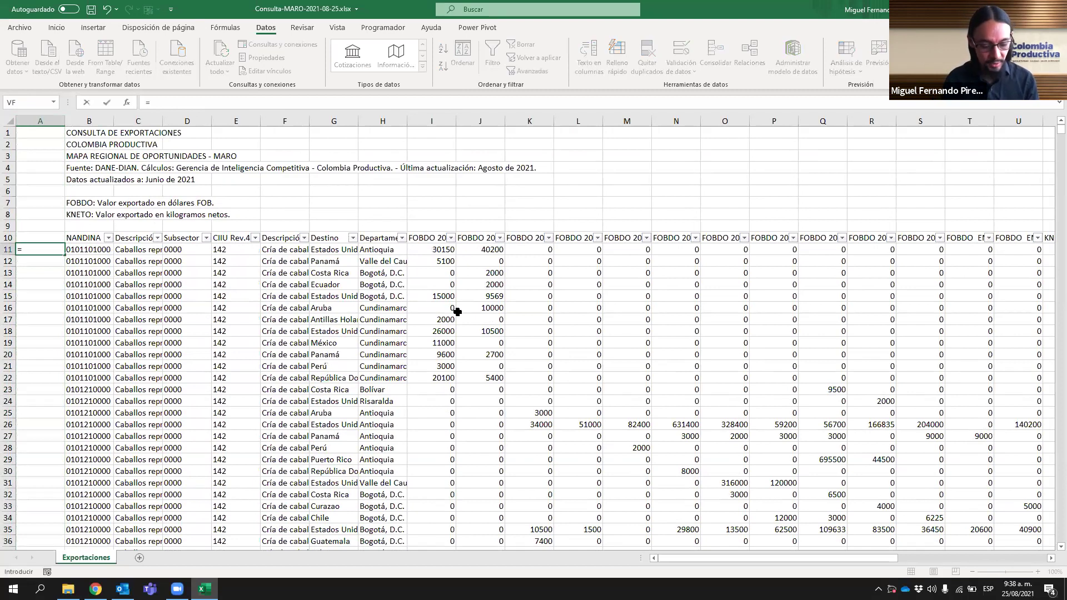
{"action": "type", "text": "extrae("}
{"action": "key", "text": "Right"}
{"action": "type", "text": ";1;2"}
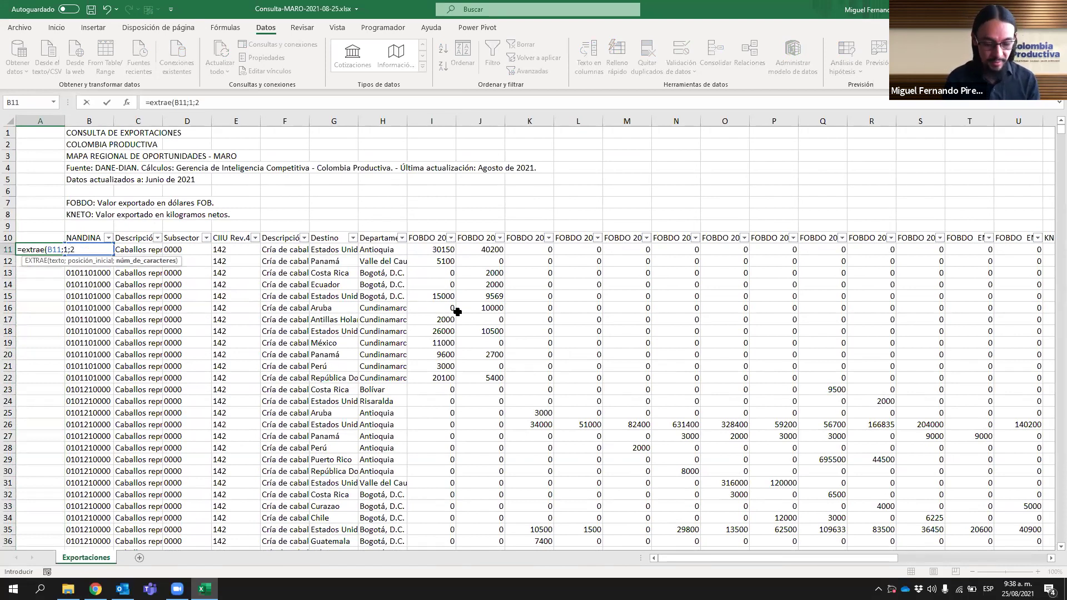
{"action": "type", "text": ")"}
{"action": "key", "text": "Return"}
- Head column A 'Capítulo' and fill the chapter formula down every row
{"action": "key", "text": "Up"}
{"action": "key", "text": "Up"}
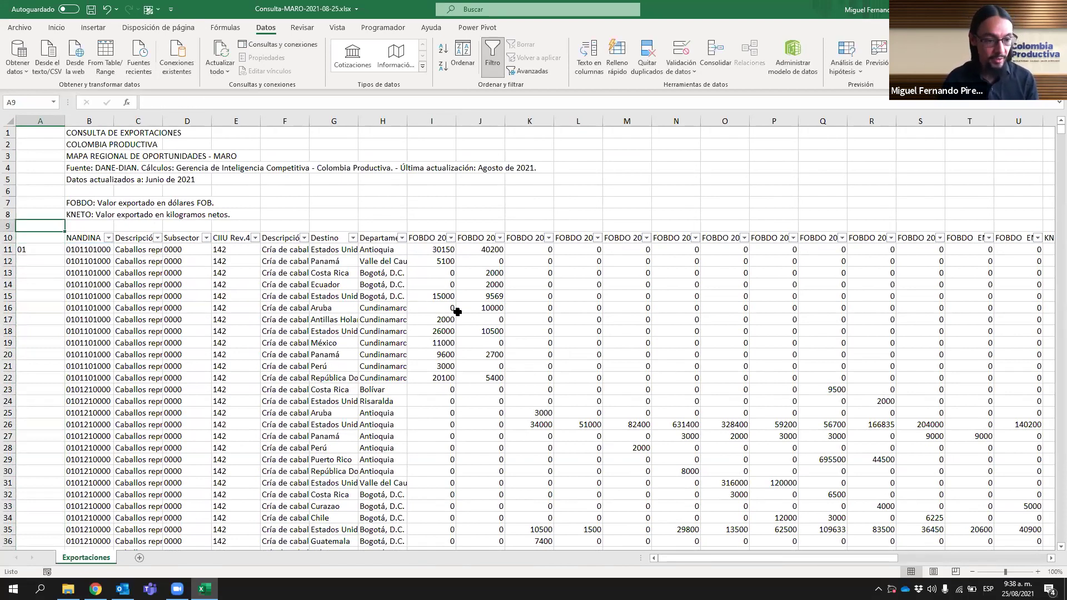
{"action": "type", "text": "Capítulo"}
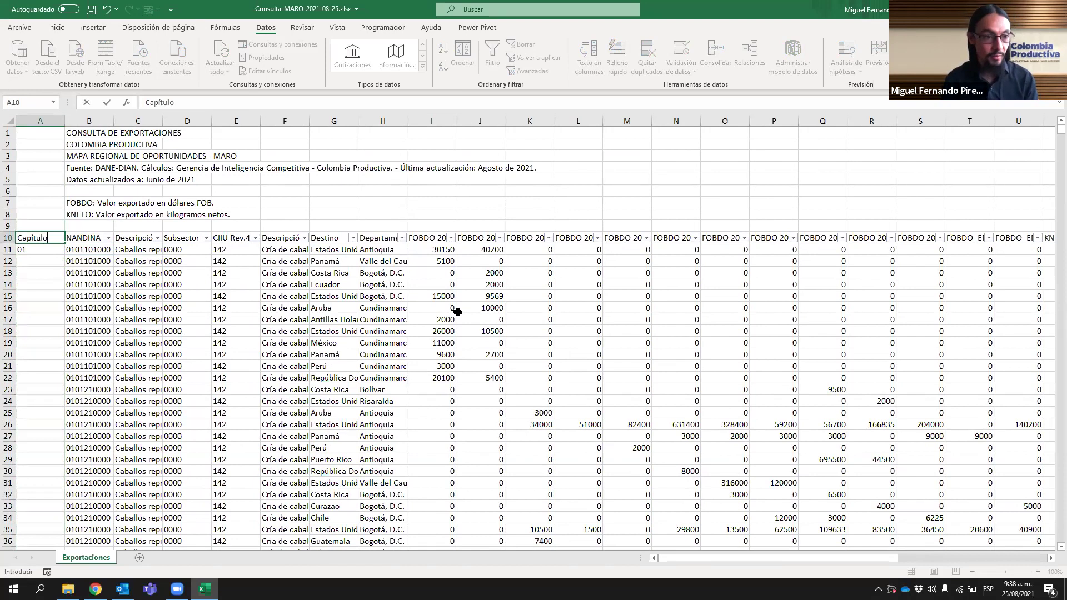
{"action": "key", "text": "Return"}
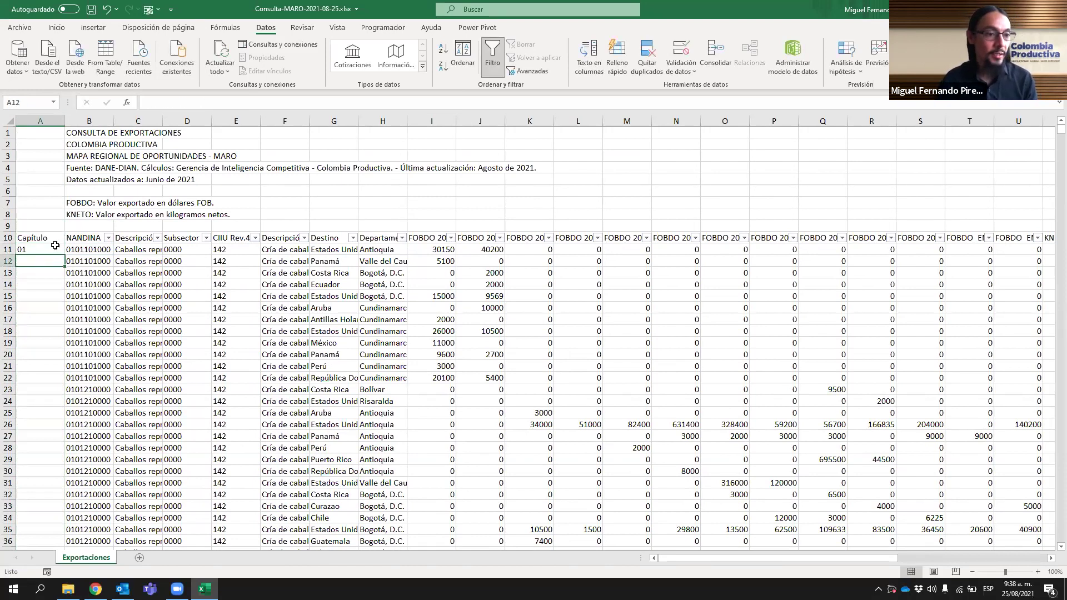
{"action": "double_click", "coordinate": [65, 258]}
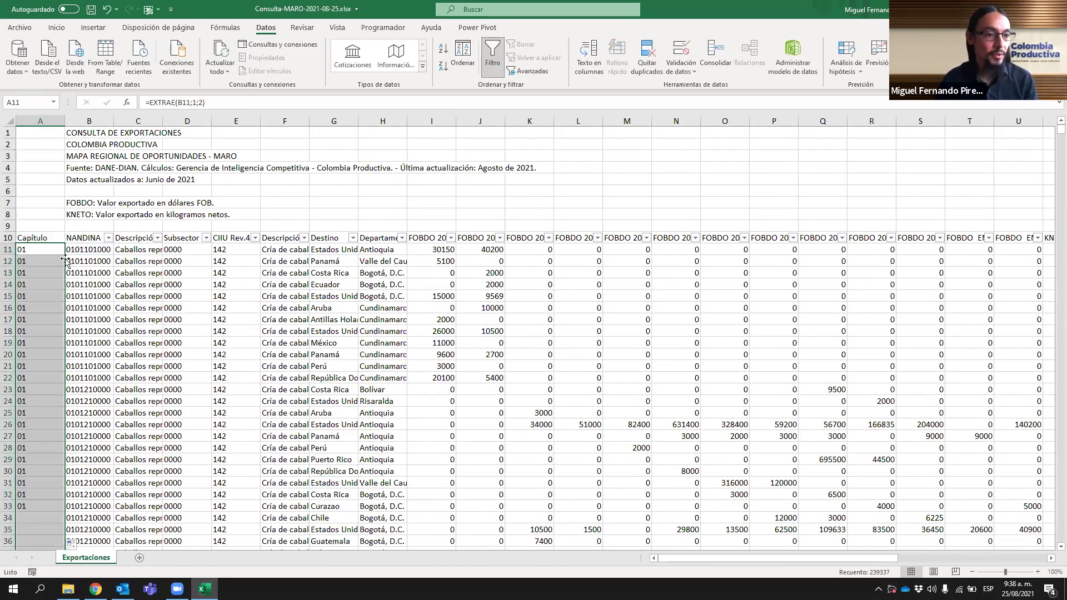
{"action": "left_click", "coordinate": [55, 238]}
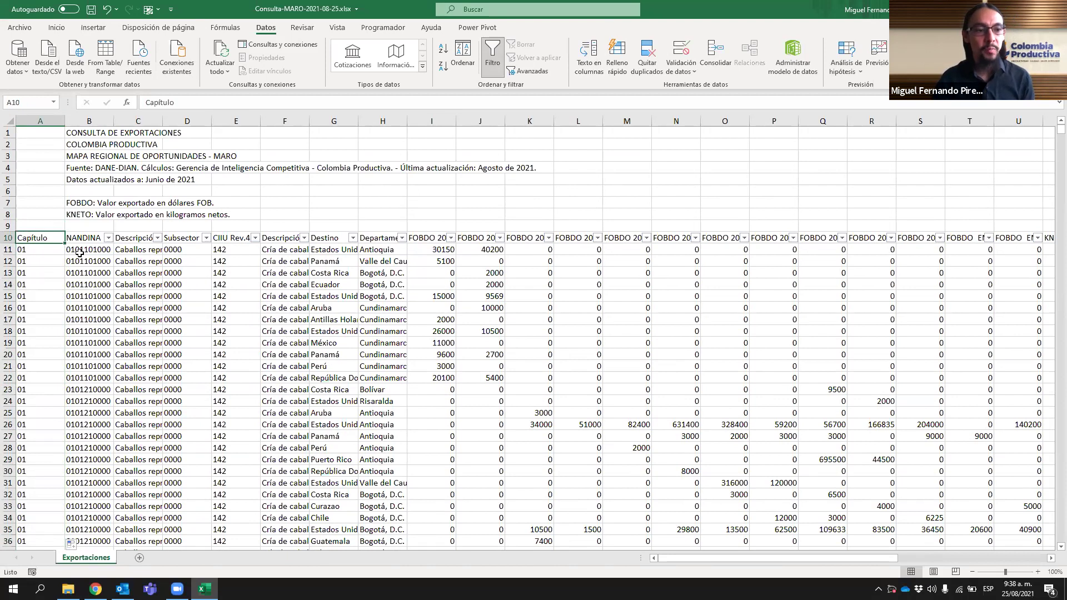
{"action": "left_click", "coordinate": [38, 250]}
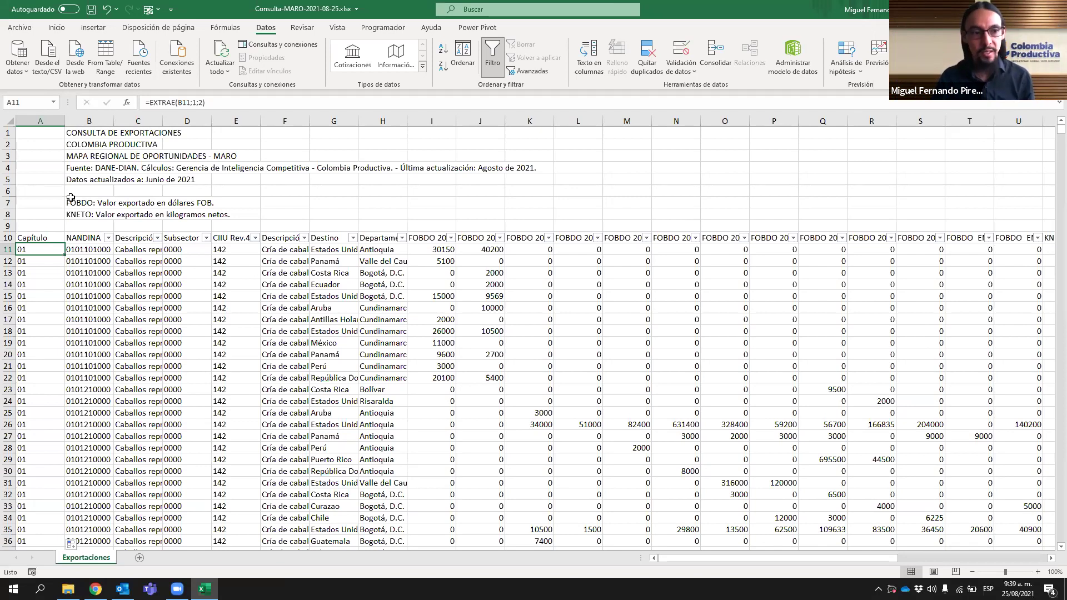
- Review columns B and C of the NANDINA data, then switch back to the MARO dashboard
{"action": "left_click_drag", "start_coordinate": [88, 121], "coordinate": [137, 122]}
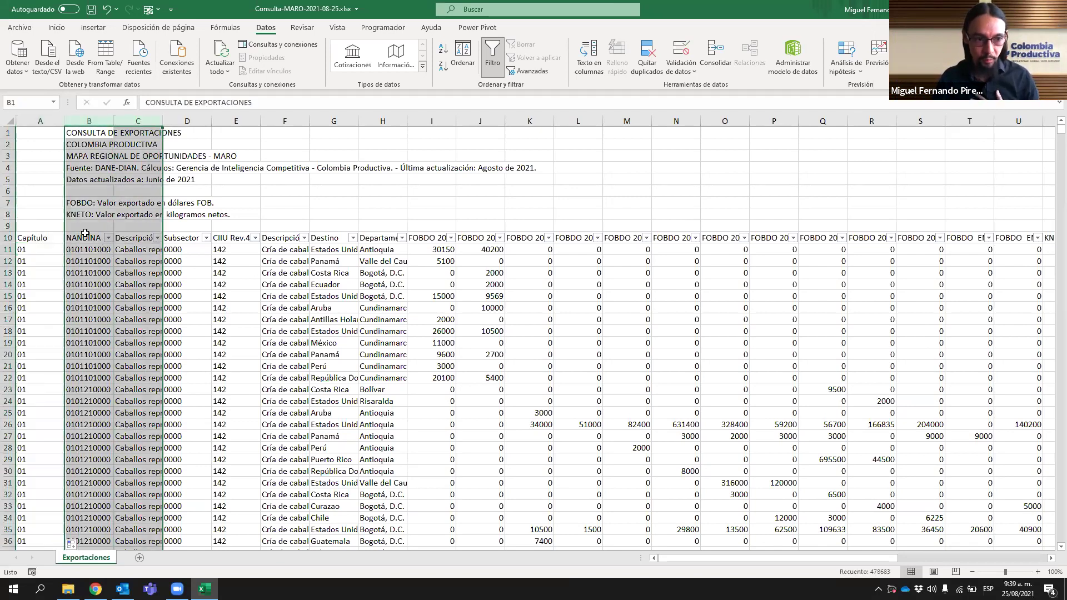
{"action": "left_click", "coordinate": [87, 234]}
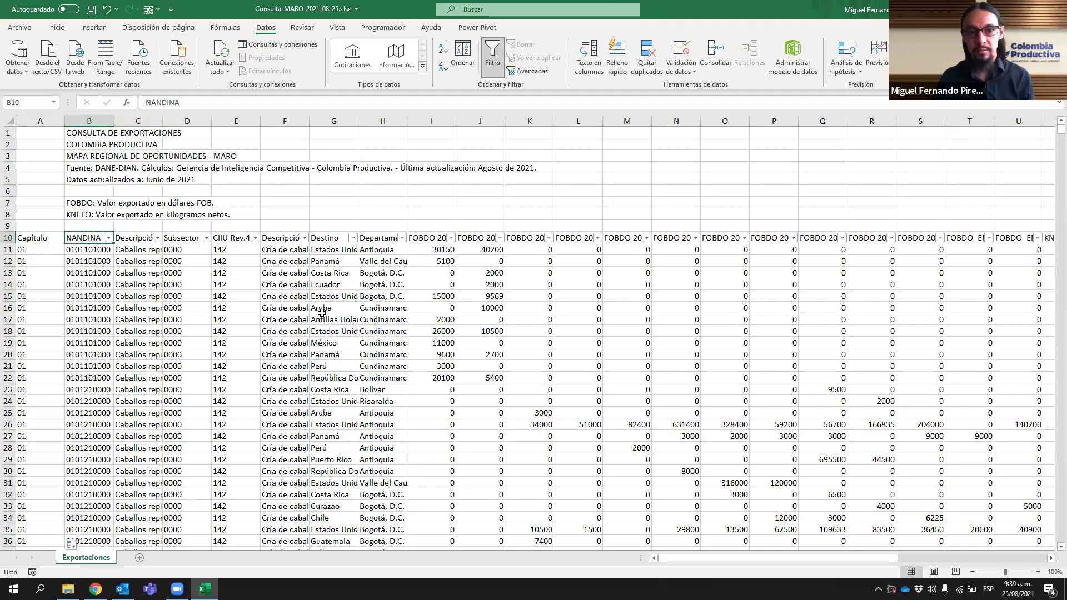
{"action": "key", "text": "alt"}
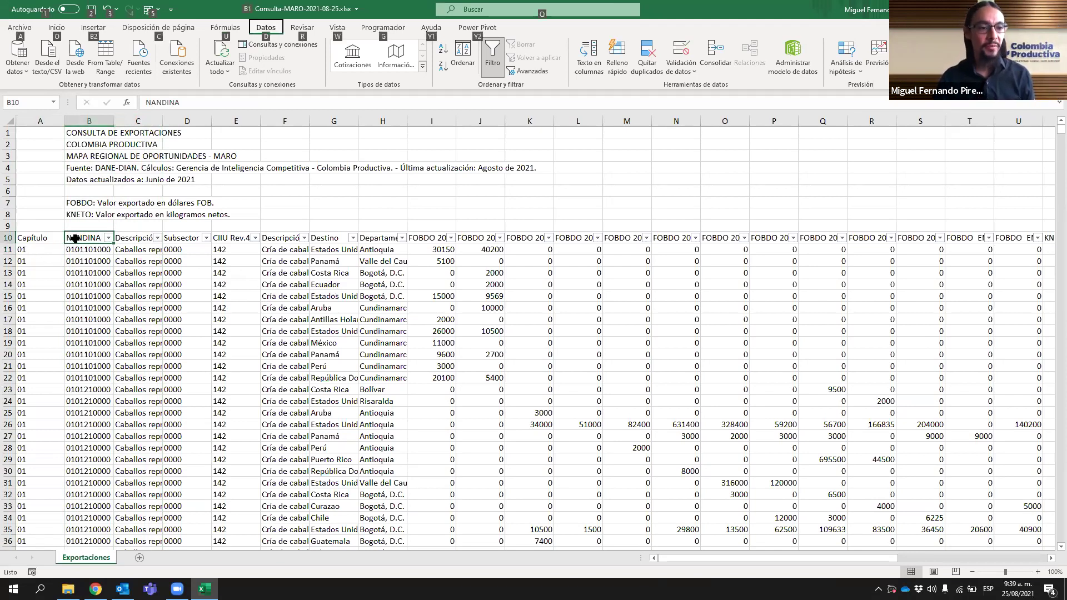
{"action": "key", "text": "alt+Tab"}
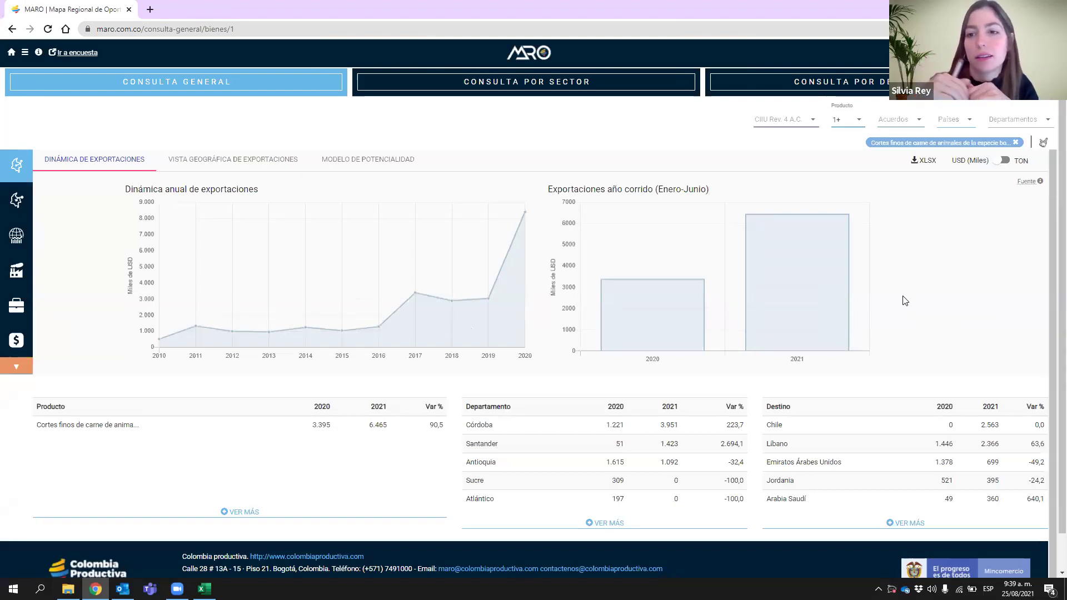
- Search products for 'carne' and add the bovine meat code to the filter
{"action": "left_click", "coordinate": [859, 122]}
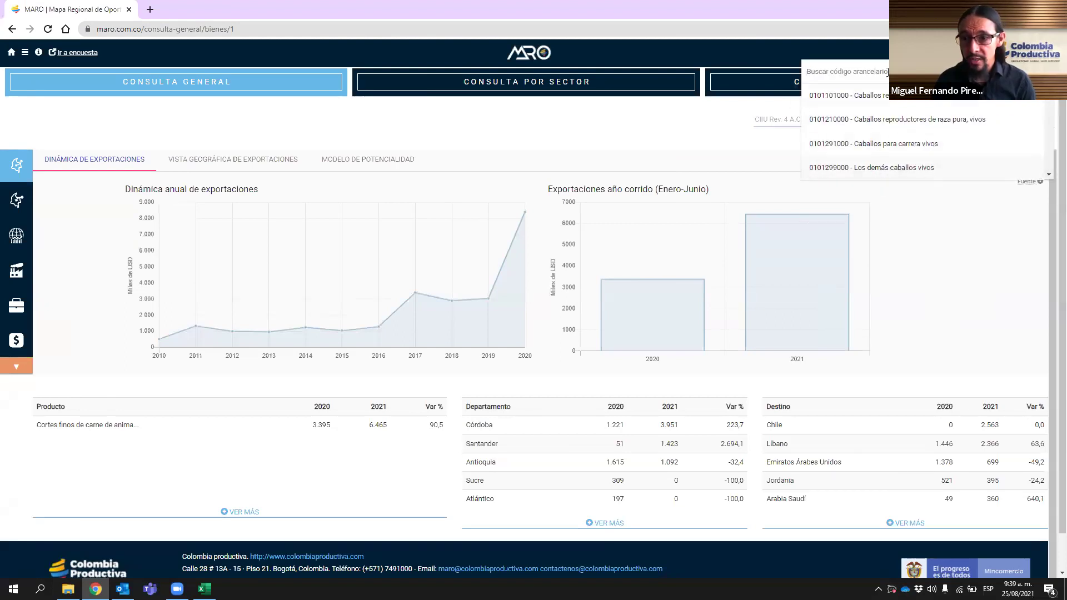
{"action": "type", "text": "carne"}
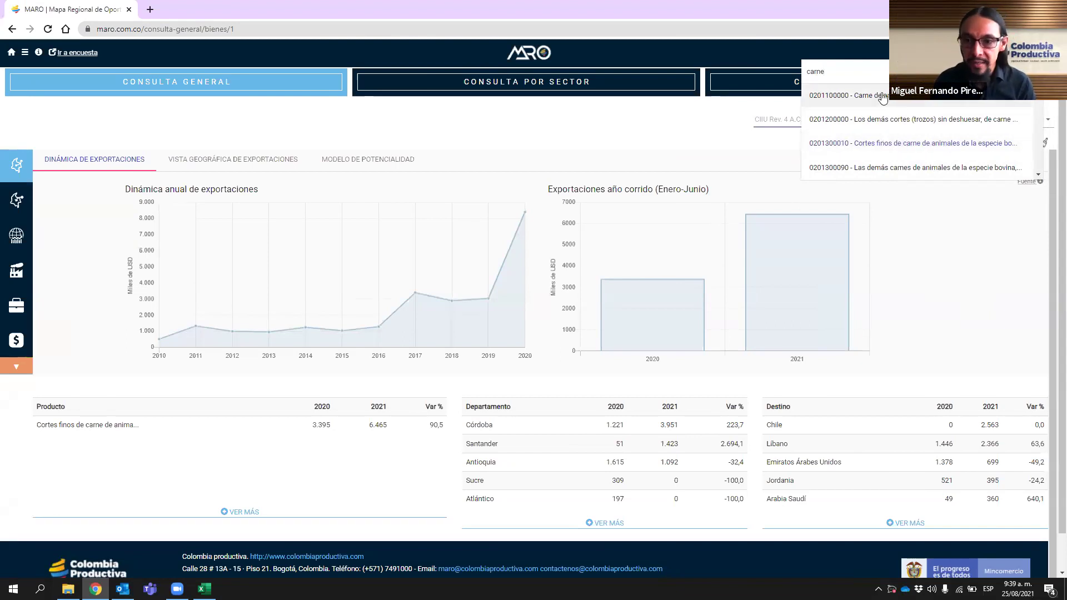
{"action": "left_click", "coordinate": [892, 100]}
{"action": "left_click", "coordinate": [933, 281]}
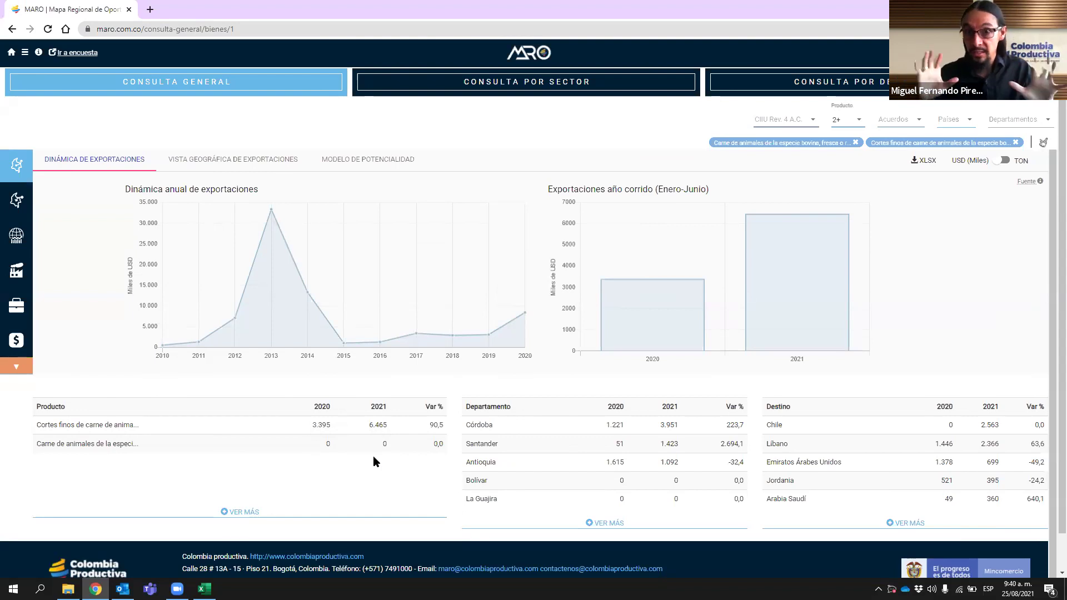
- Search 'carne' again and add Cortes de cuartos delanteros to the product filter
{"action": "left_click", "coordinate": [859, 125]}
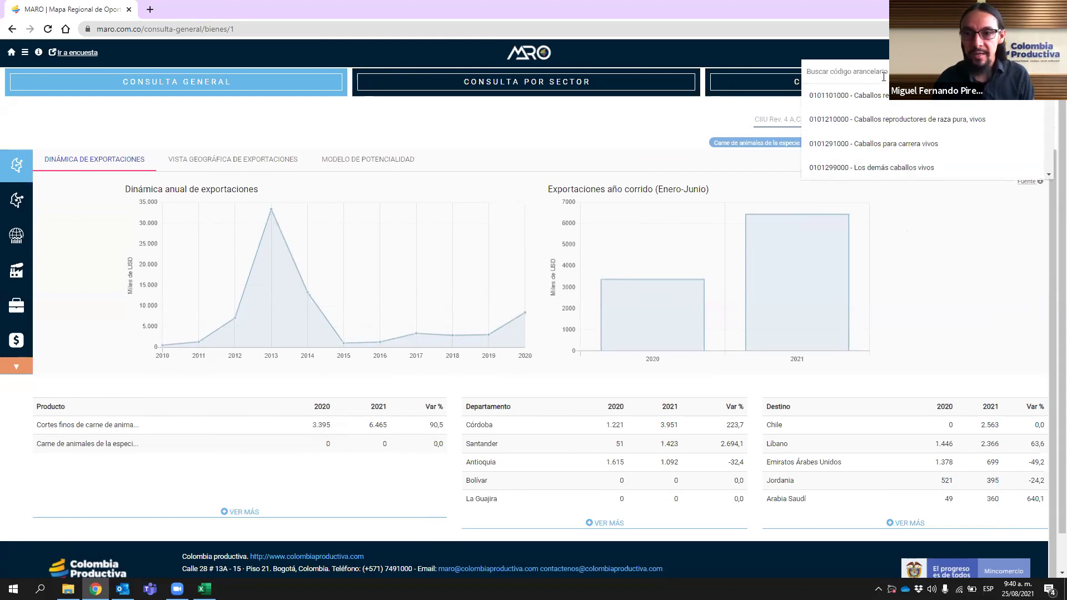
{"action": "type", "text": "carne"}
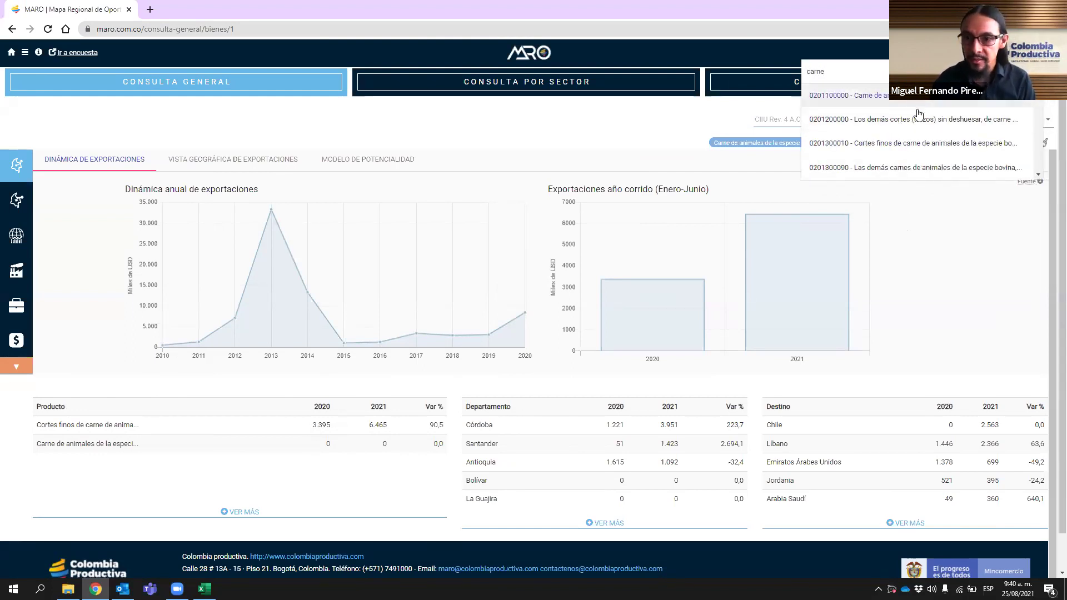
{"action": "scroll", "coordinate": [918, 136], "scroll_direction": "down", "scroll_amount": 2}
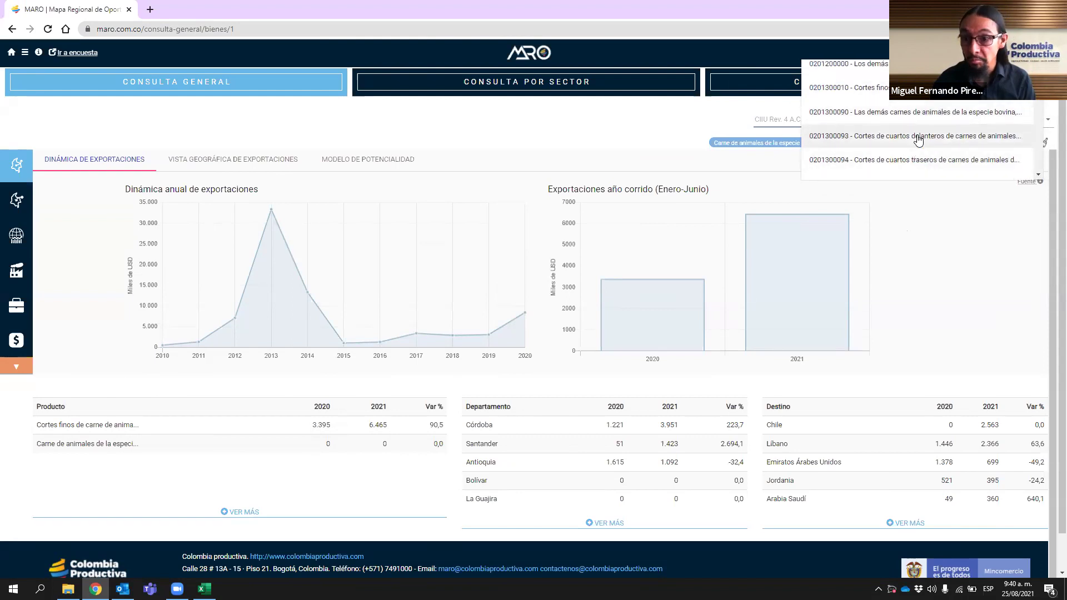
{"action": "left_click", "coordinate": [918, 136]}
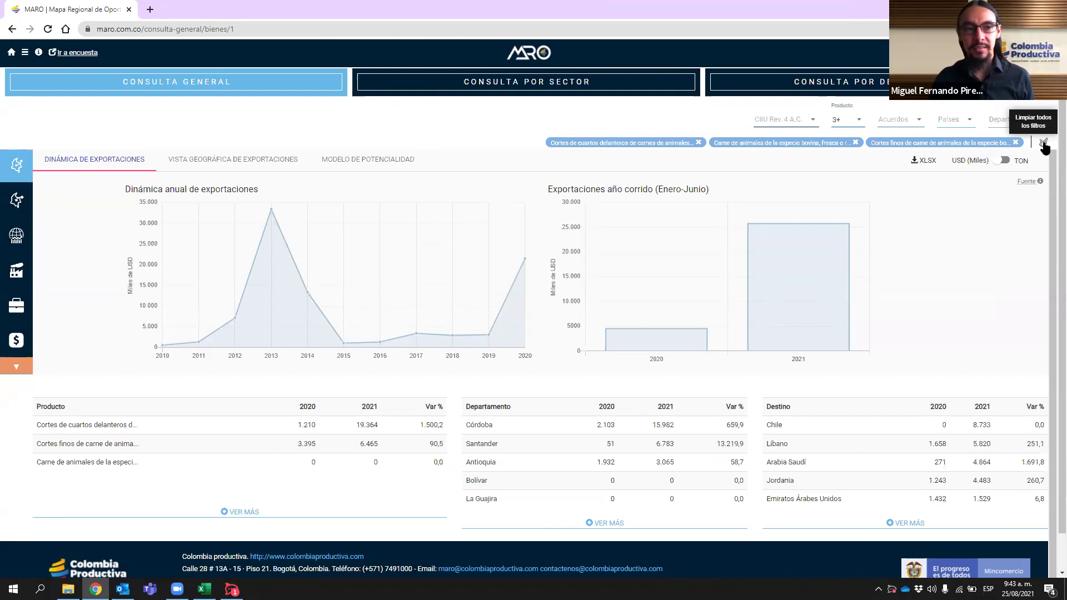
- Clear every product filter with 'Limpiar todos los filtros'
{"action": "left_click", "coordinate": [1043, 144]}
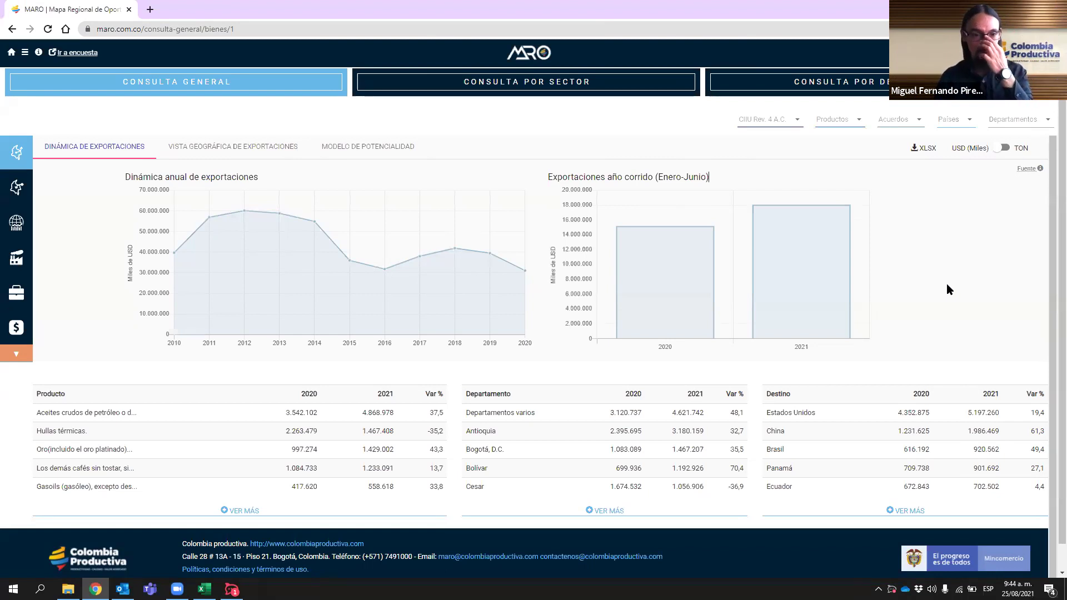
- Show the Modelo de Potencialidad table and open the site's information menu
{"action": "left_click", "coordinate": [369, 147]}
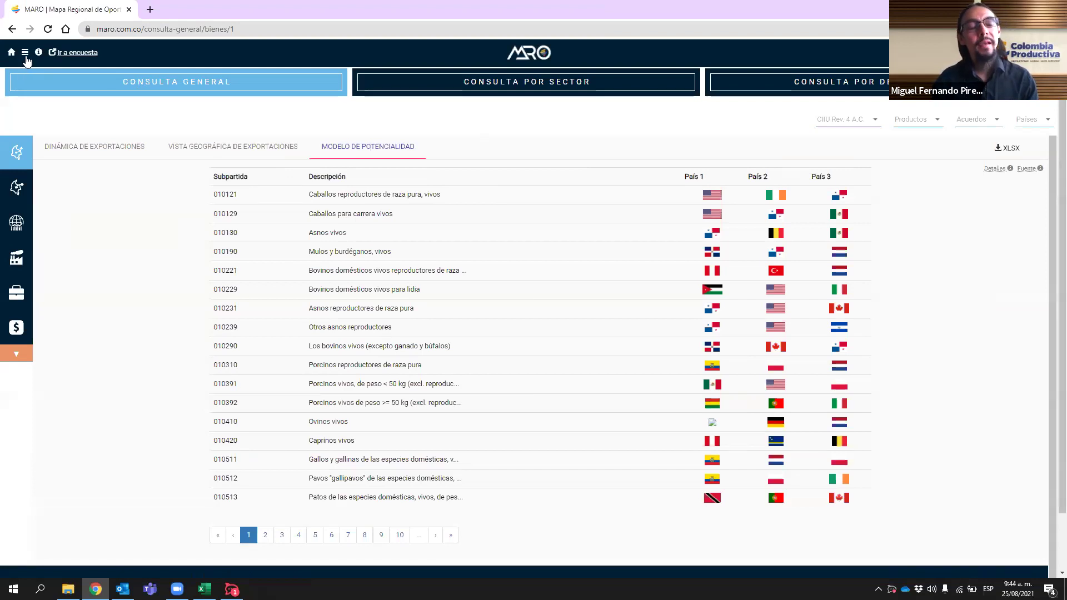
{"action": "left_click", "coordinate": [24, 54]}
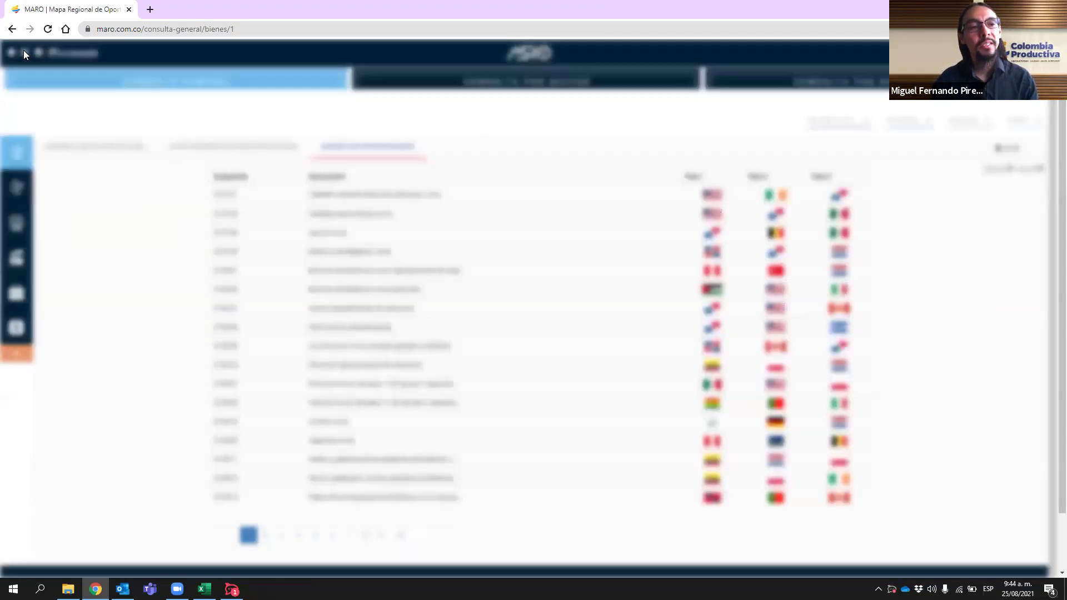
- Read through the 'Modelo de potencialidad' description in the information menu
{"action": "mouse_move", "coordinate": [175, 289]}
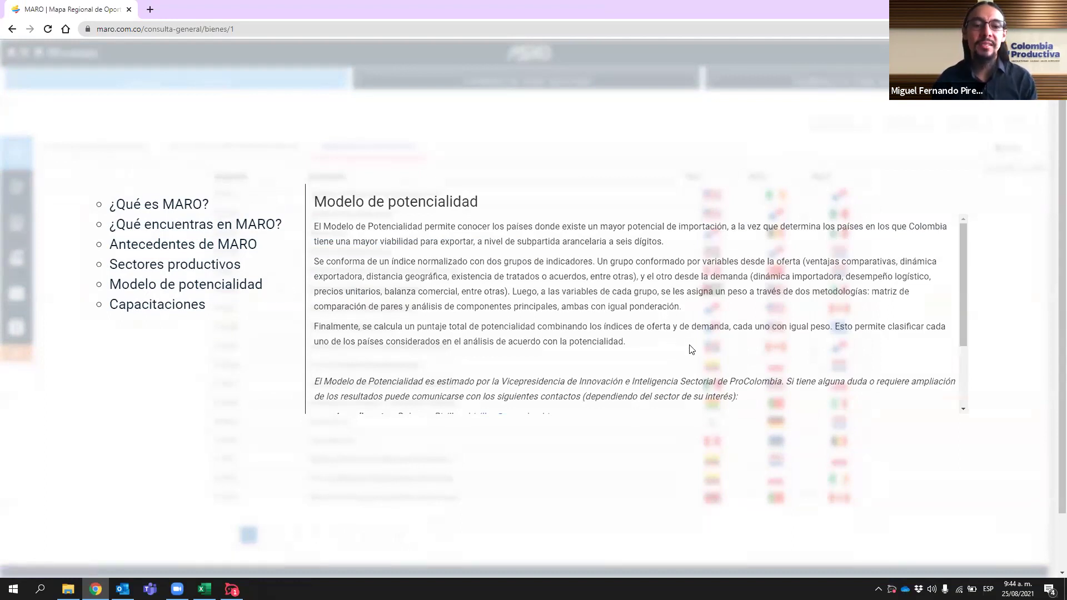
{"action": "scroll", "coordinate": [698, 345], "scroll_direction": "down", "scroll_amount": 1}
{"action": "scroll", "coordinate": [698, 346], "scroll_direction": "down", "scroll_amount": 1}
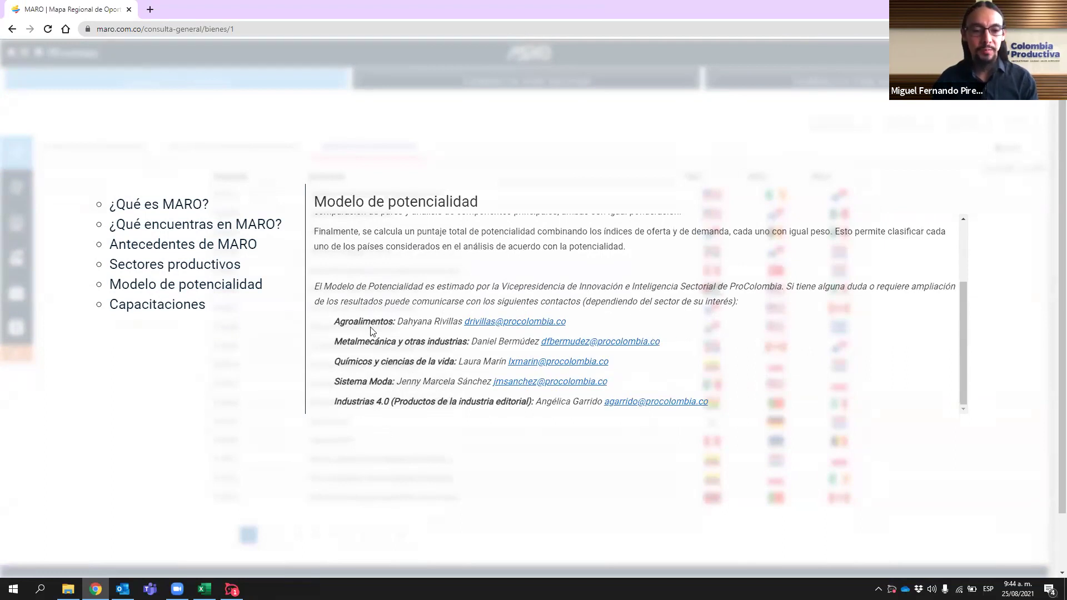
{"action": "scroll", "coordinate": [723, 370], "scroll_direction": "up", "scroll_amount": 2}
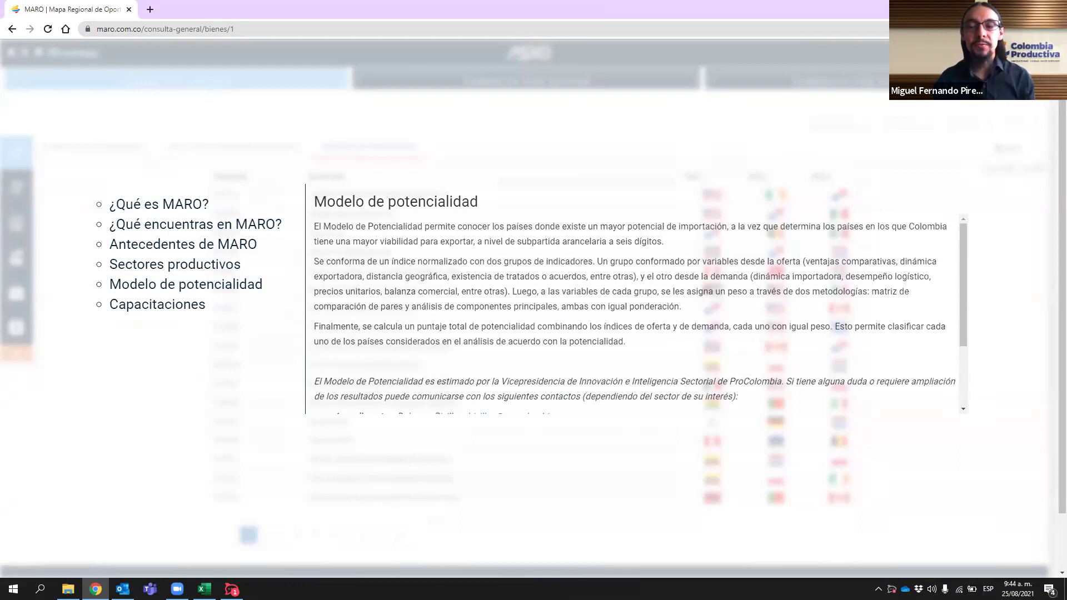
- Close the information overlay and inspect code 010121 and the País 1 and País 2 headings
{"action": "left_click", "coordinate": [987, 264]}
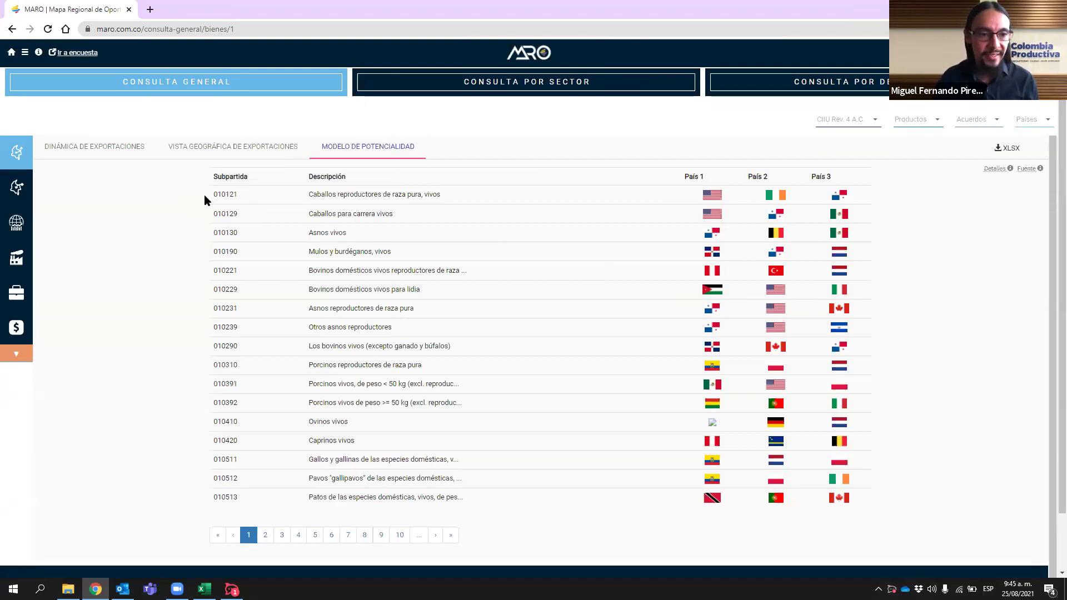
{"action": "left_click_drag", "start_coordinate": [215, 195], "coordinate": [239, 199]}
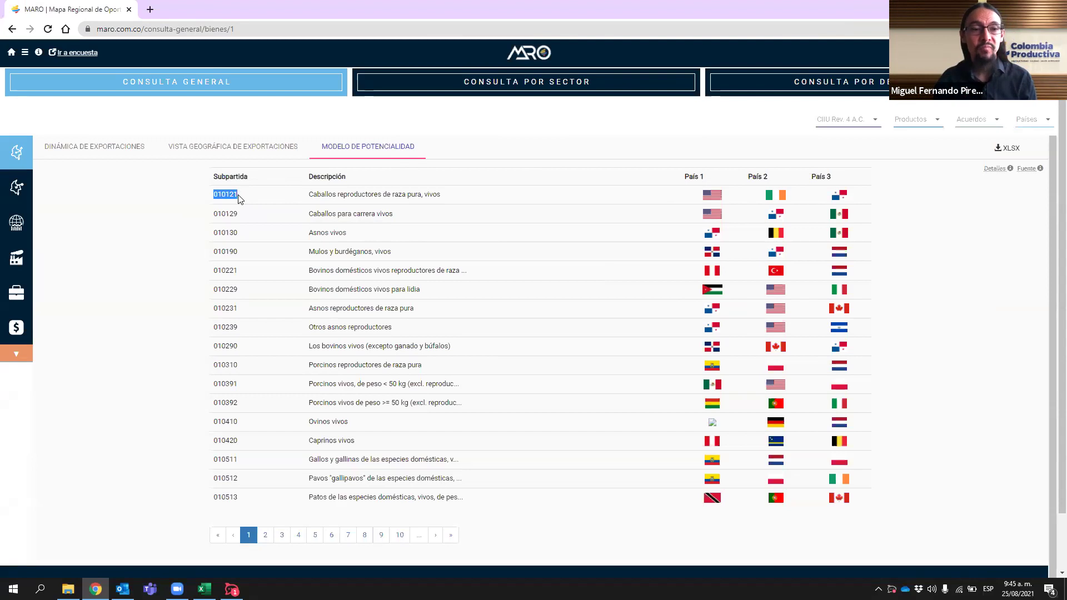
{"action": "left_click", "coordinate": [238, 203]}
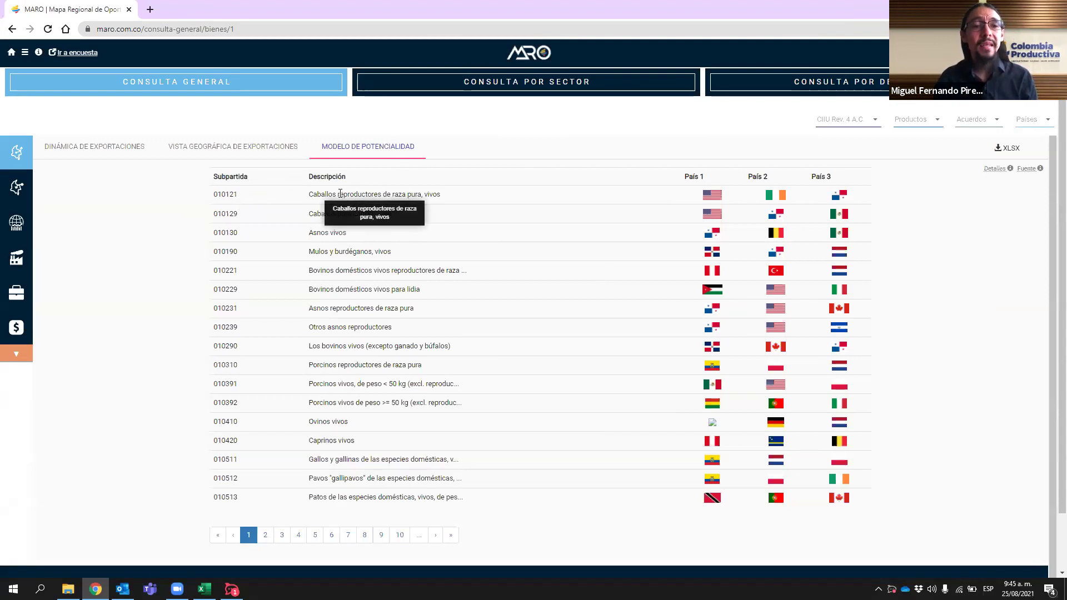
{"action": "left_click_drag", "start_coordinate": [685, 177], "coordinate": [843, 174]}
{"action": "left_click", "coordinate": [871, 191]}
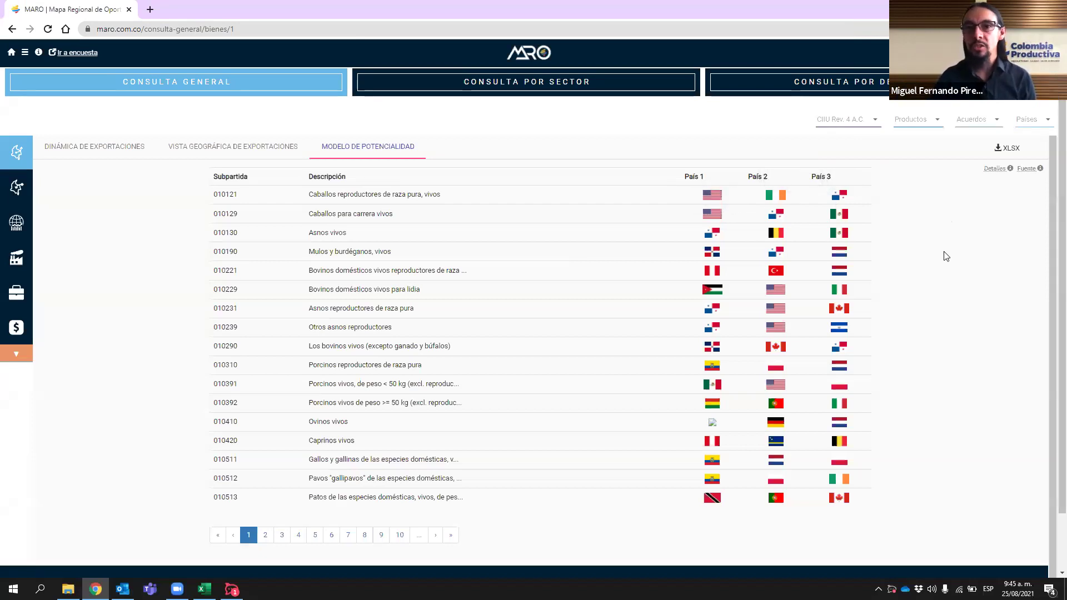
- Reopen the Modelo de potencialidad explanation, read it, and close it again
{"action": "left_click", "coordinate": [995, 168]}
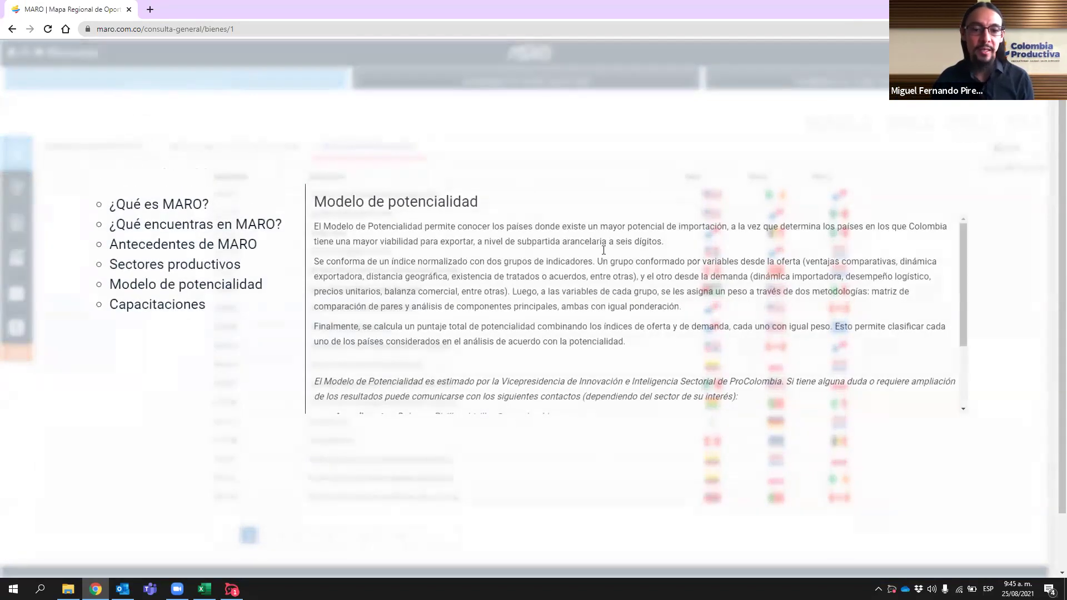
{"action": "scroll", "coordinate": [672, 303], "scroll_direction": "down", "scroll_amount": 2}
{"action": "scroll", "coordinate": [672, 303], "scroll_direction": "up", "scroll_amount": 2}
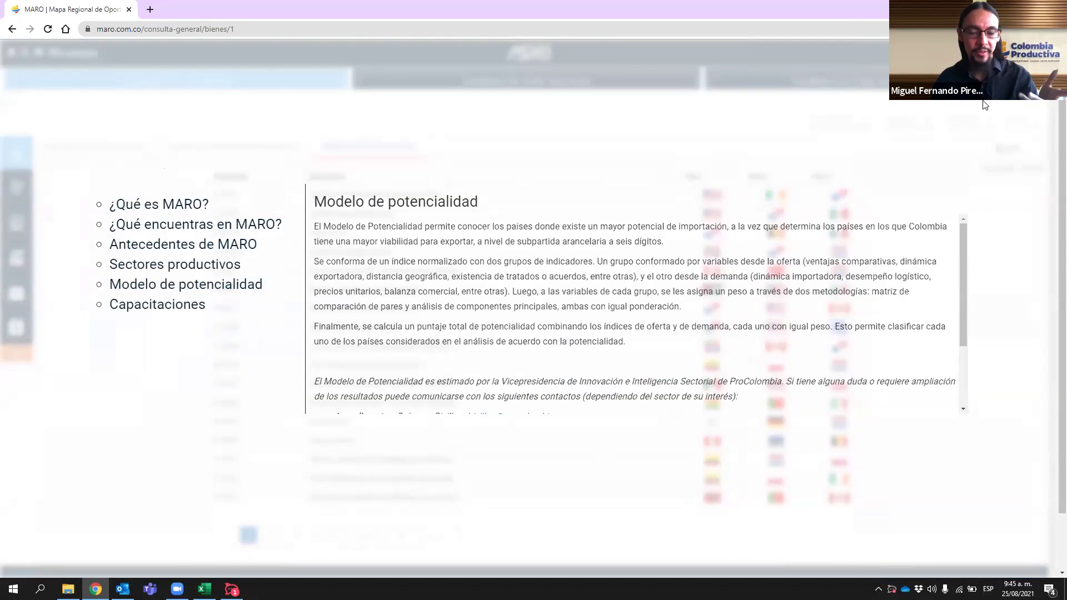
{"action": "left_click", "coordinate": [1035, 235]}
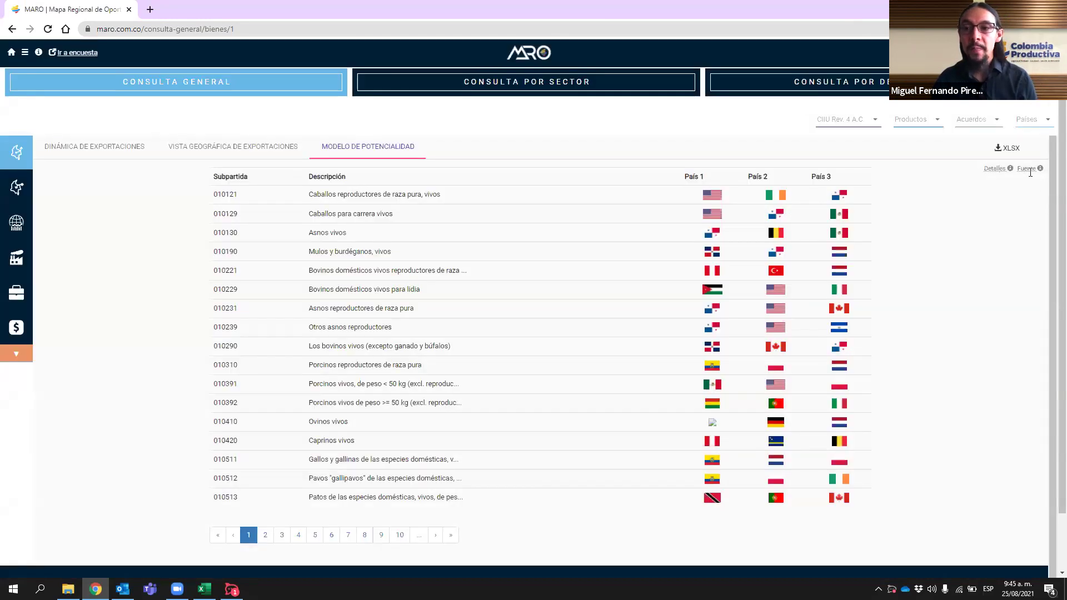
{"action": "mouse_move", "coordinate": [1029, 168]}
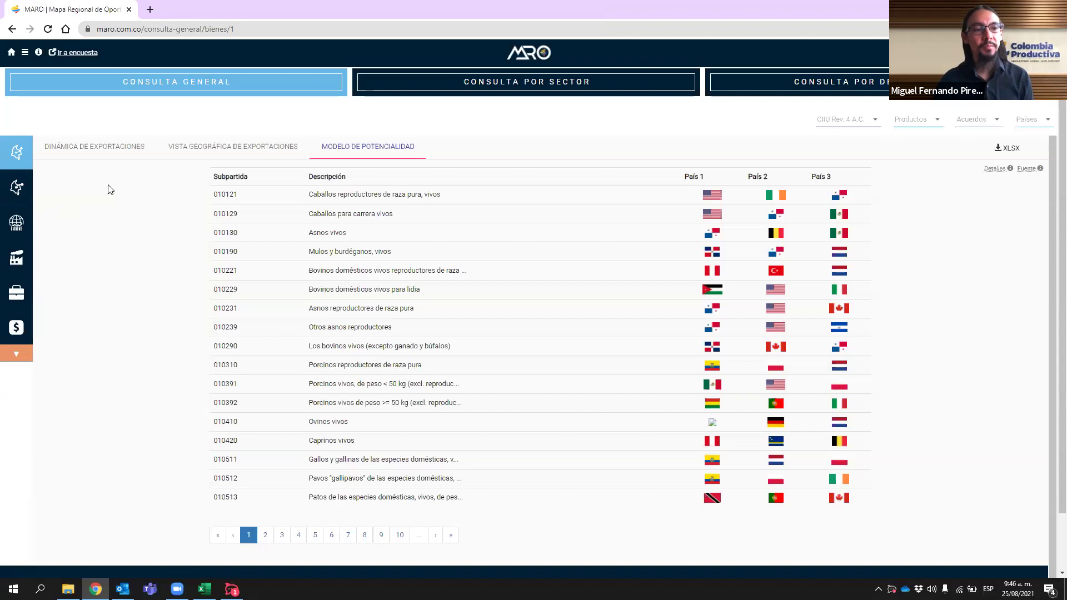
- Return to the MARO home page and open the Importaciones 'Dinámica' general query
{"action": "left_click", "coordinate": [521, 55]}
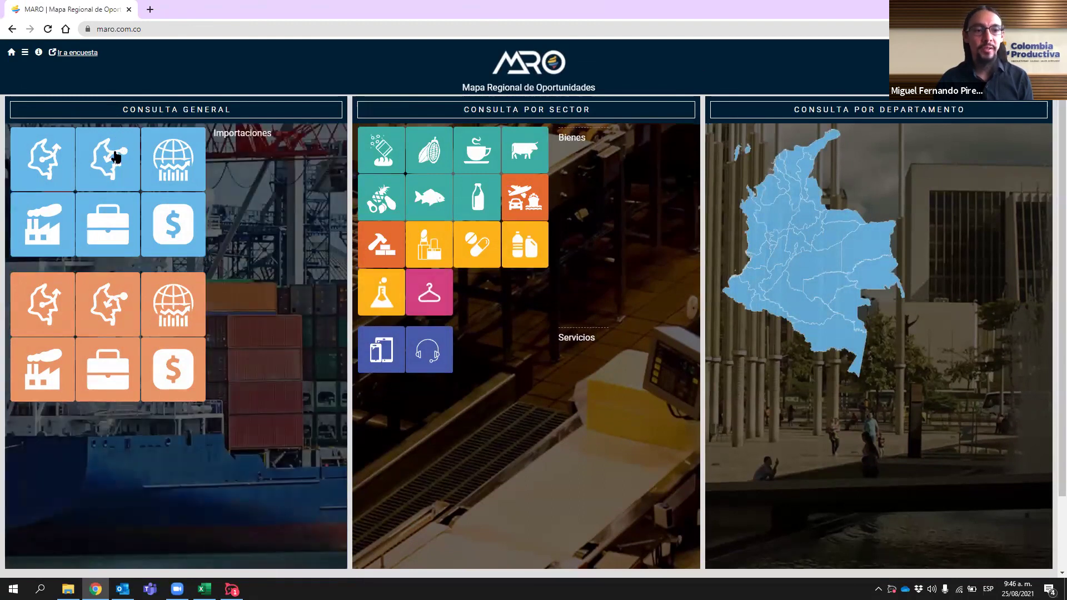
{"action": "left_click", "coordinate": [115, 155]}
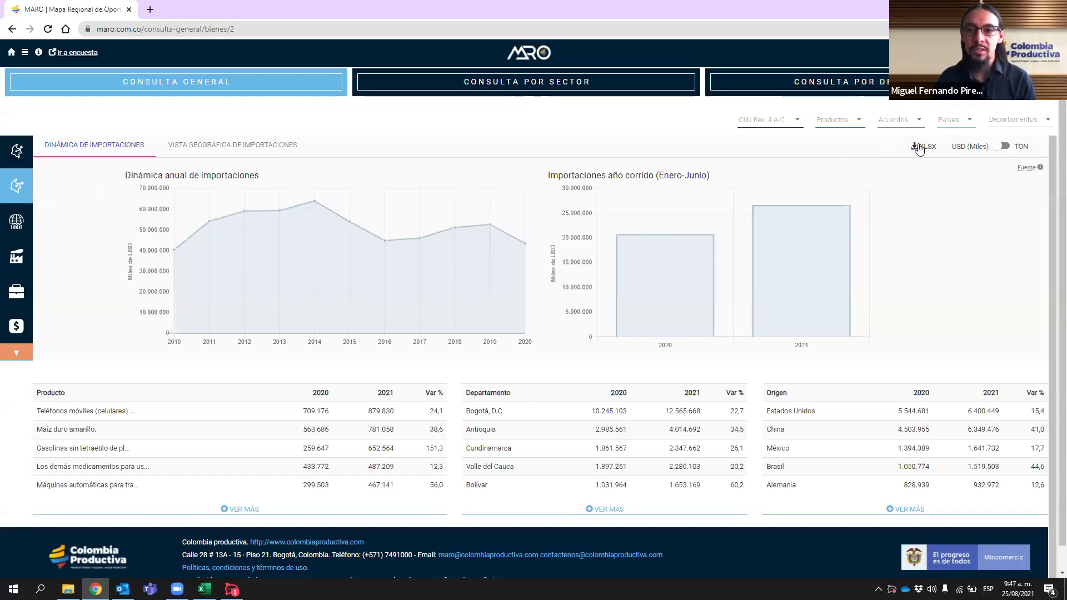
- Request the import data as an XLSX file by e-mail, then go to the Outlook inbox
{"action": "left_click", "coordinate": [923, 146]}
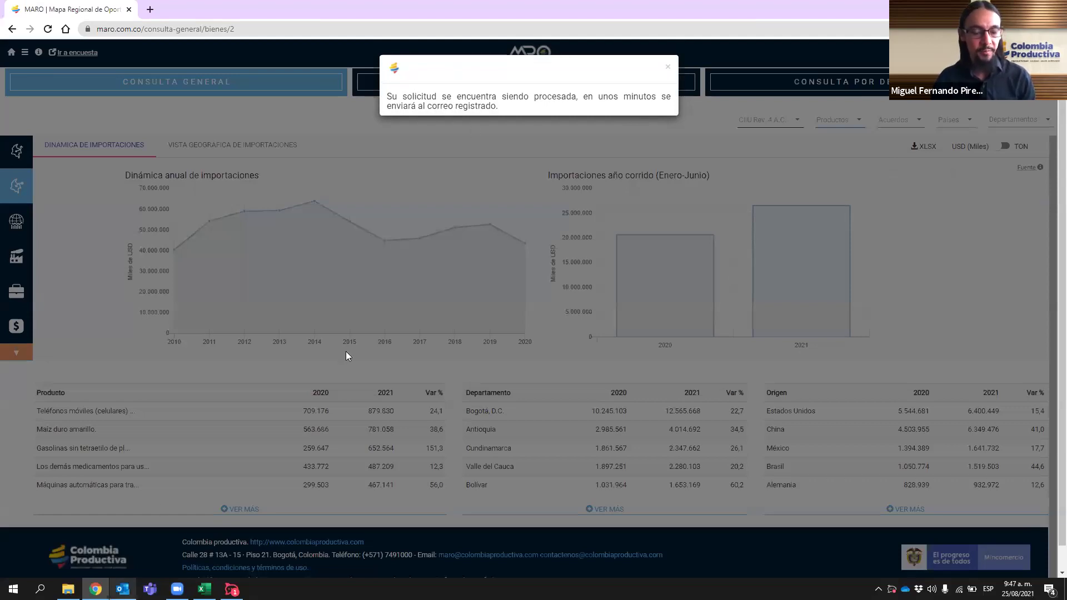
{"action": "left_click", "coordinate": [667, 66]}
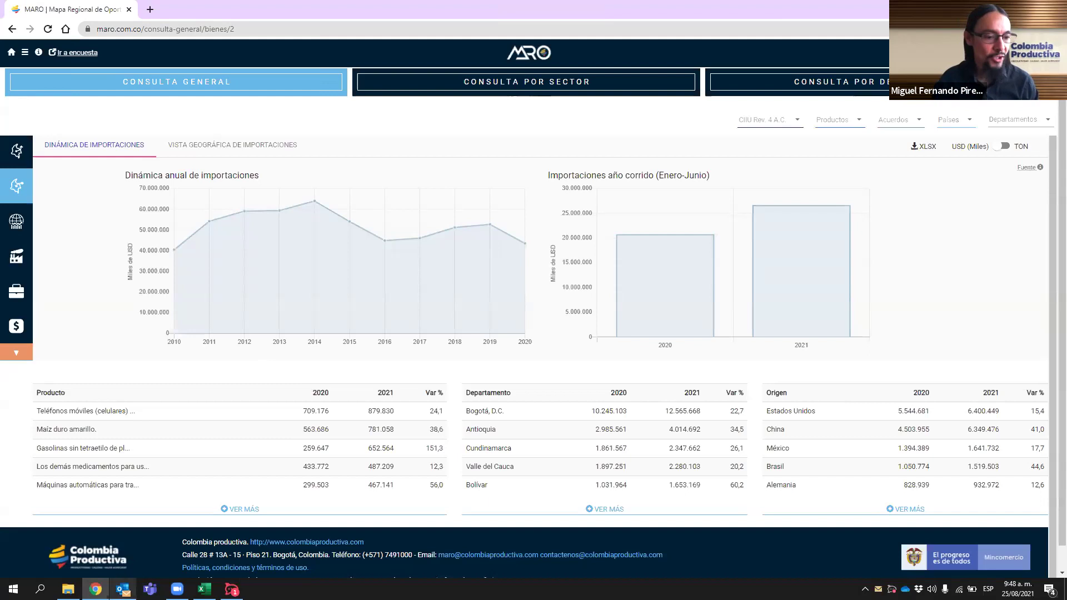
{"action": "left_click", "coordinate": [123, 589]}
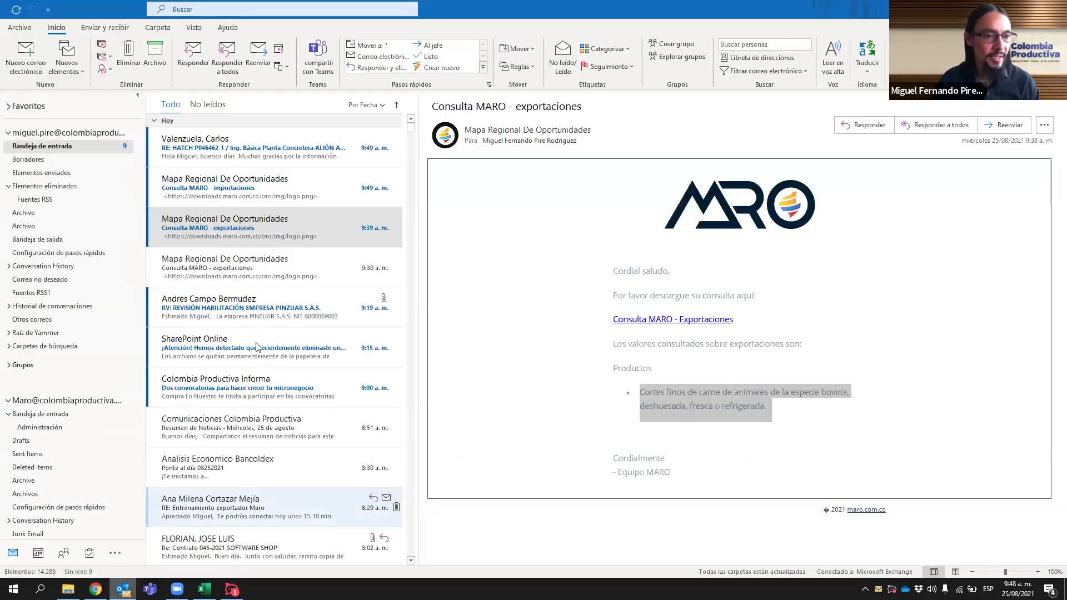
- Save the spreadsheet linked in the 'Consulta MARO - importaciones' email to Downloads
{"action": "left_click", "coordinate": [253, 184]}
{"action": "left_click", "coordinate": [674, 326]}
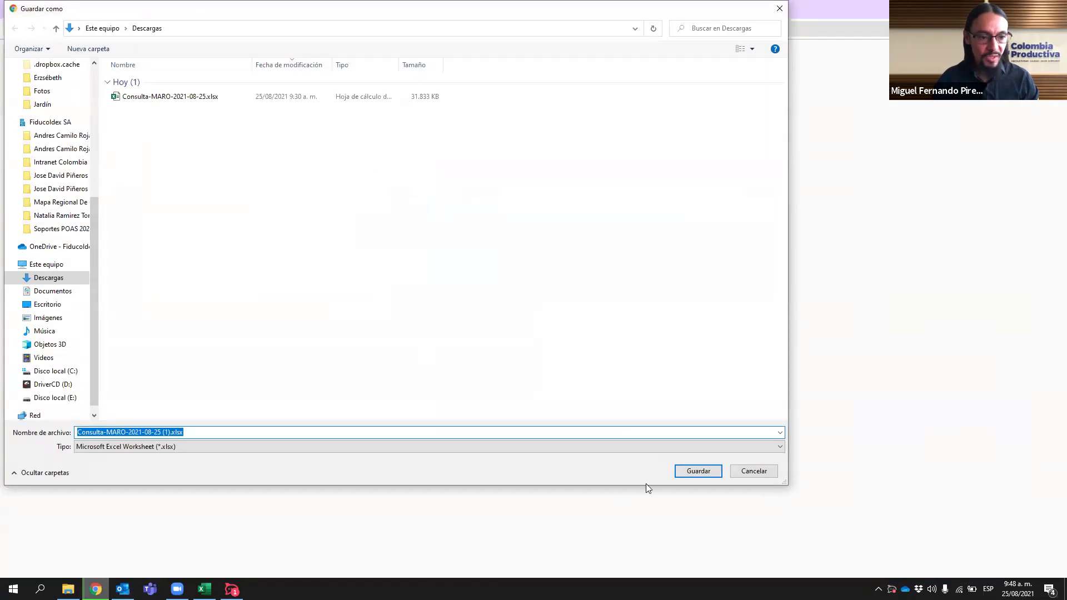
{"action": "left_click", "coordinate": [694, 472]}
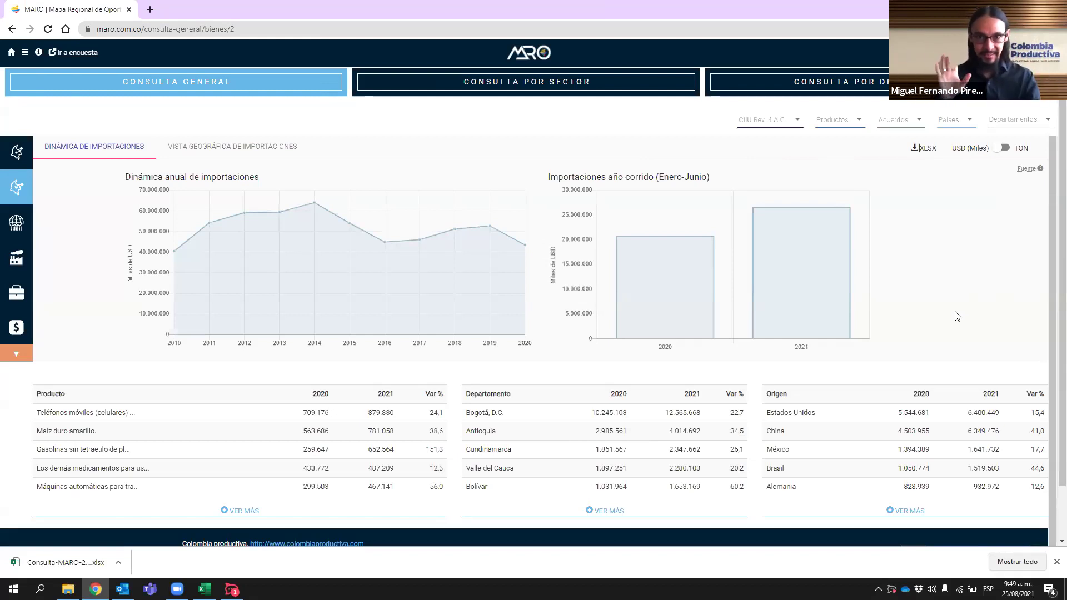
- Open Consulta-MARO-2021-08-25 (1).xlsx from Chrome's download bar in Excel
{"action": "left_click", "coordinate": [83, 558]}
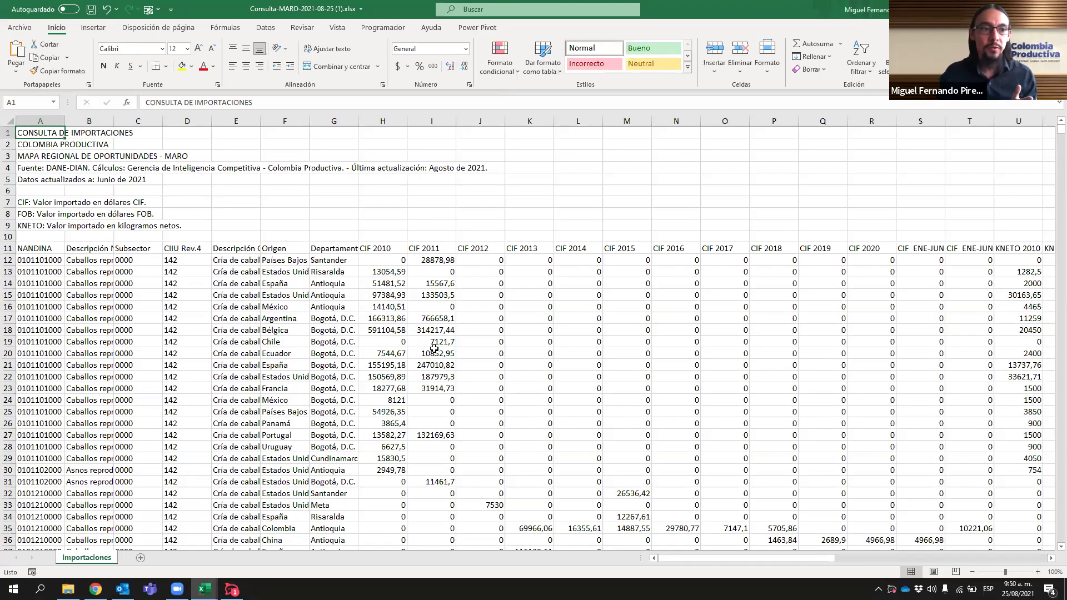
- Review the CIF, KNETO and FOB headers through ENE-JUN 2021, then return to Chrome
{"action": "left_click", "coordinate": [371, 249]}
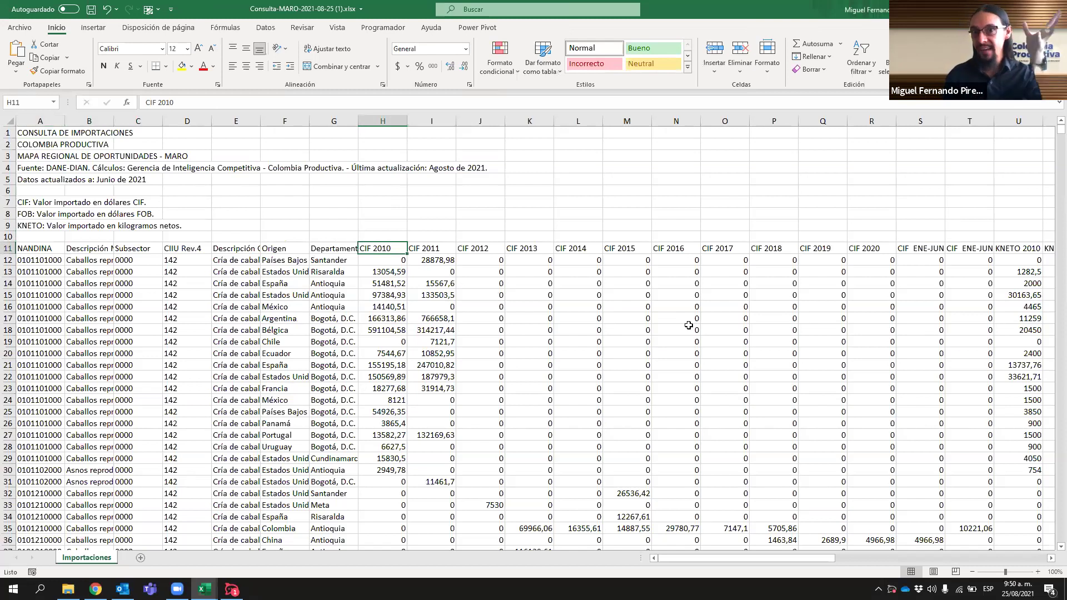
{"action": "key", "text": "Right"}
{"action": "key", "text": "Right"}
{"action": "key", "text": "Right"}
{"action": "key", "text": "Right"}
{"action": "key", "text": "Right"}
{"action": "key", "text": "Right"}
{"action": "key", "text": "Right"}
{"action": "key", "text": "Right"}
{"action": "key", "text": "Right"}
{"action": "key", "text": "Right"}
{"action": "key", "text": "Right"}
{"action": "key", "text": "Right"}
{"action": "key", "text": "Right"}
{"action": "key", "text": "Right"}
{"action": "key", "text": "Right"}
{"action": "key", "text": "Right"}
{"action": "key", "text": "Right"}
{"action": "key", "text": "Right"}
{"action": "key", "text": "Right"}
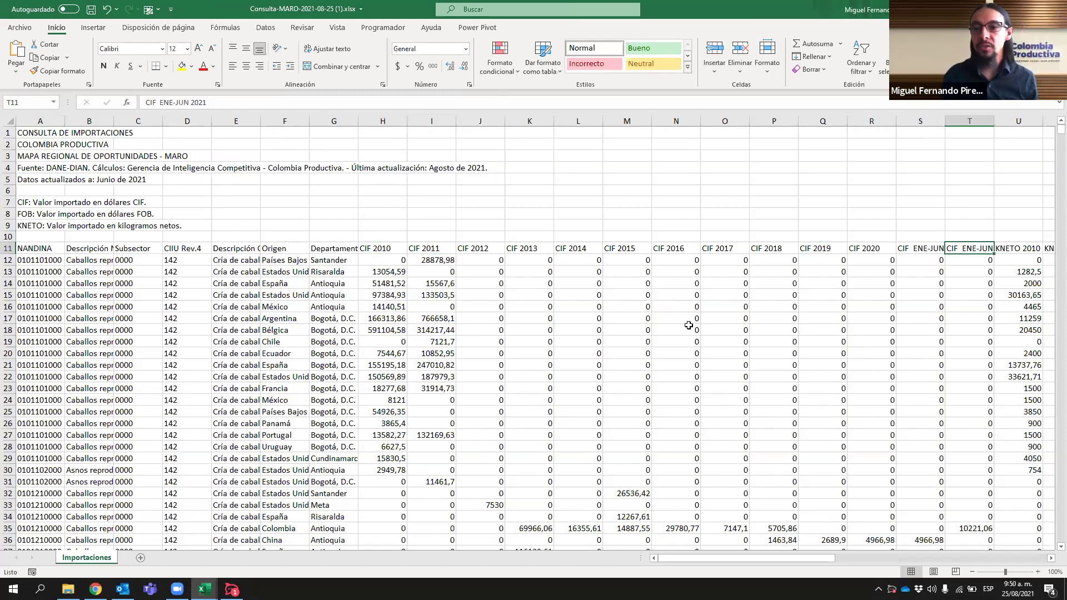
{"action": "key", "text": "Right"}
{"action": "key", "text": "Right"}
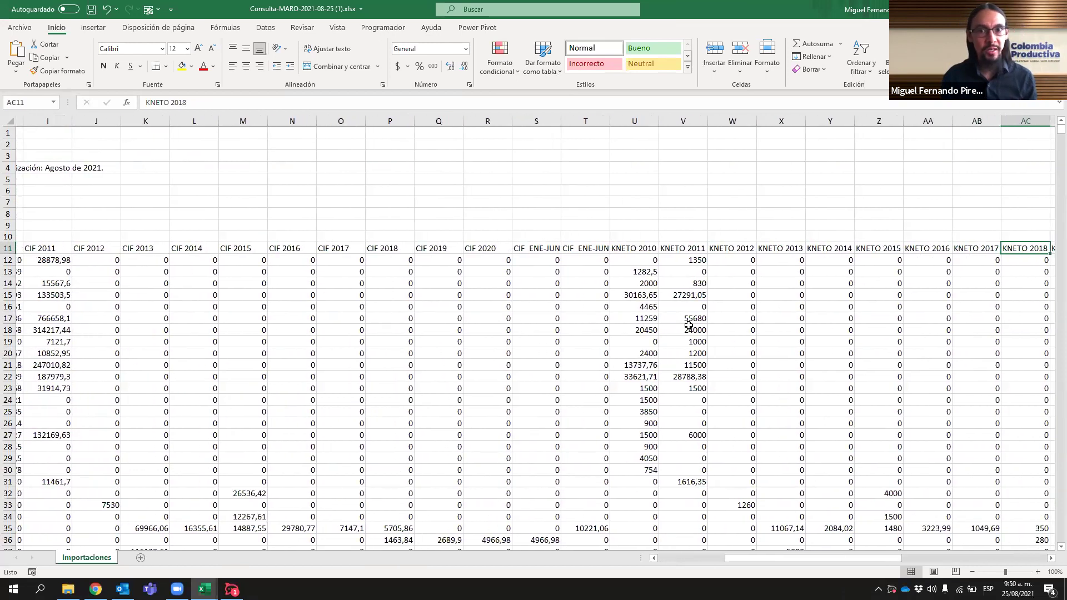
{"action": "key", "text": "Right"}
{"action": "key", "text": "Right"}
{"action": "key", "text": "Right"}
{"action": "key", "text": "Right"}
{"action": "key", "text": "Right"}
{"action": "key", "text": "Right"}
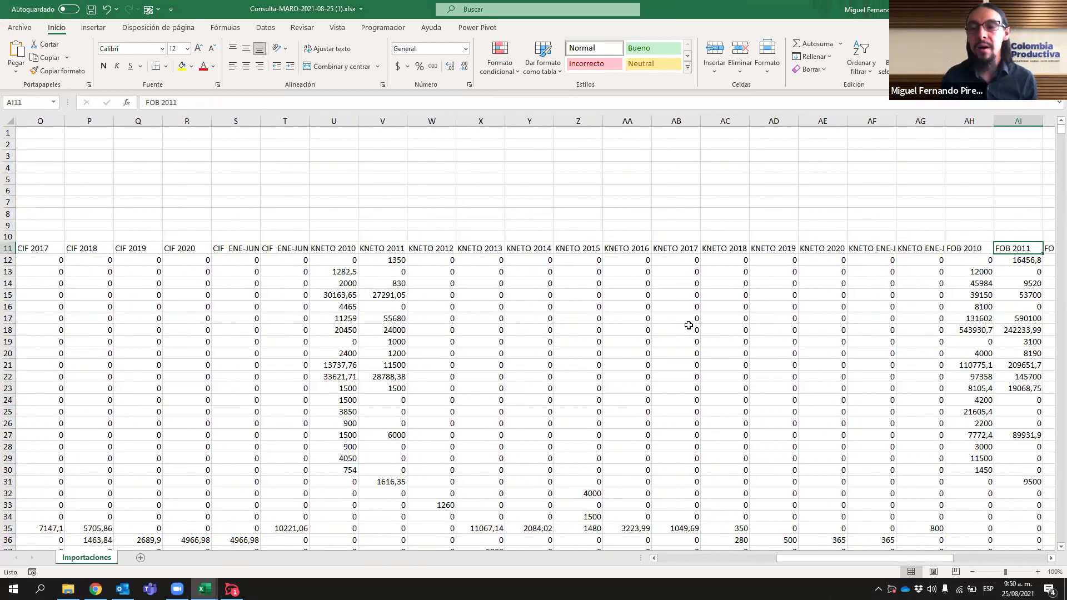
{"action": "key", "text": "Right"}
{"action": "key", "text": "Right"}
{"action": "key", "text": "Right"}
{"action": "key", "text": "Right"}
{"action": "key", "text": "Right"}
{"action": "key", "text": "Right"}
{"action": "key", "text": "Right"}
{"action": "key", "text": "Right"}
{"action": "key", "text": "Right"}
{"action": "key", "text": "Right"}
{"action": "key", "text": "Right"}
{"action": "key", "text": "Right"}
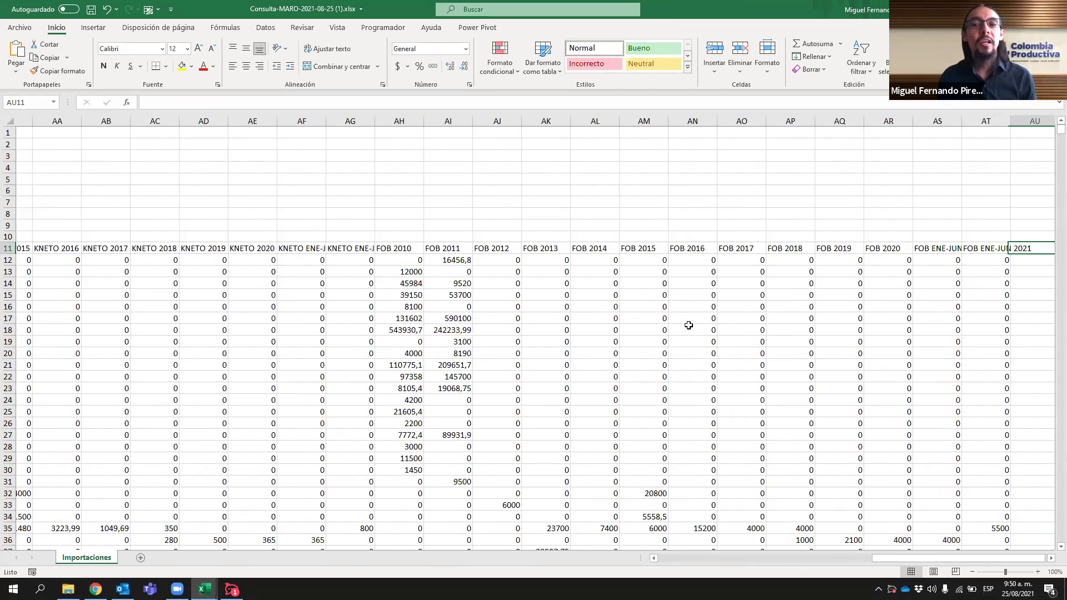
{"action": "key", "text": "Left"}
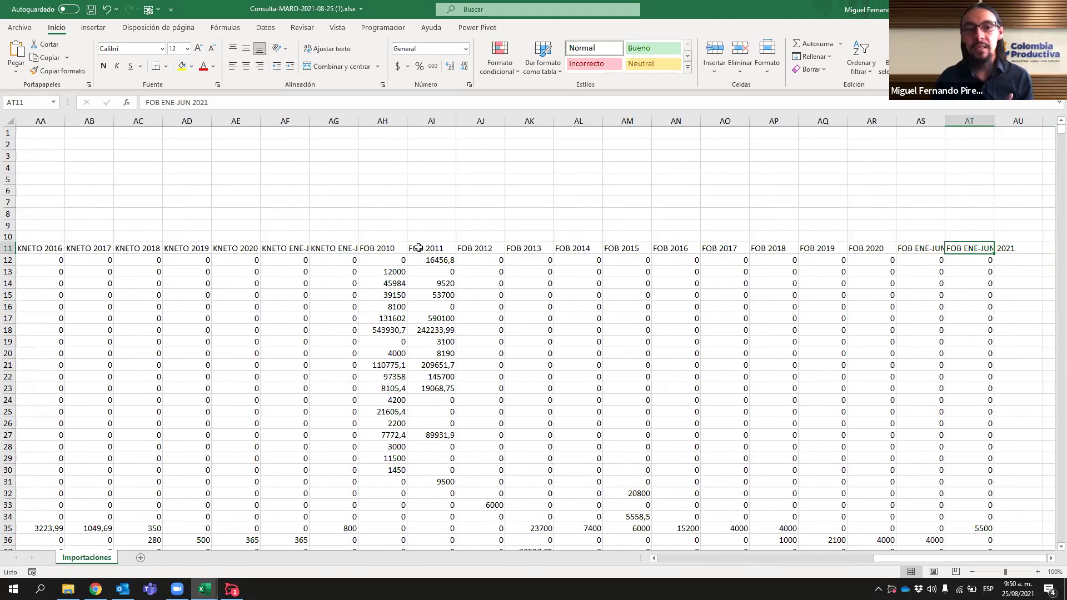
{"action": "left_click_drag", "start_coordinate": [369, 249], "coordinate": [970, 249]}
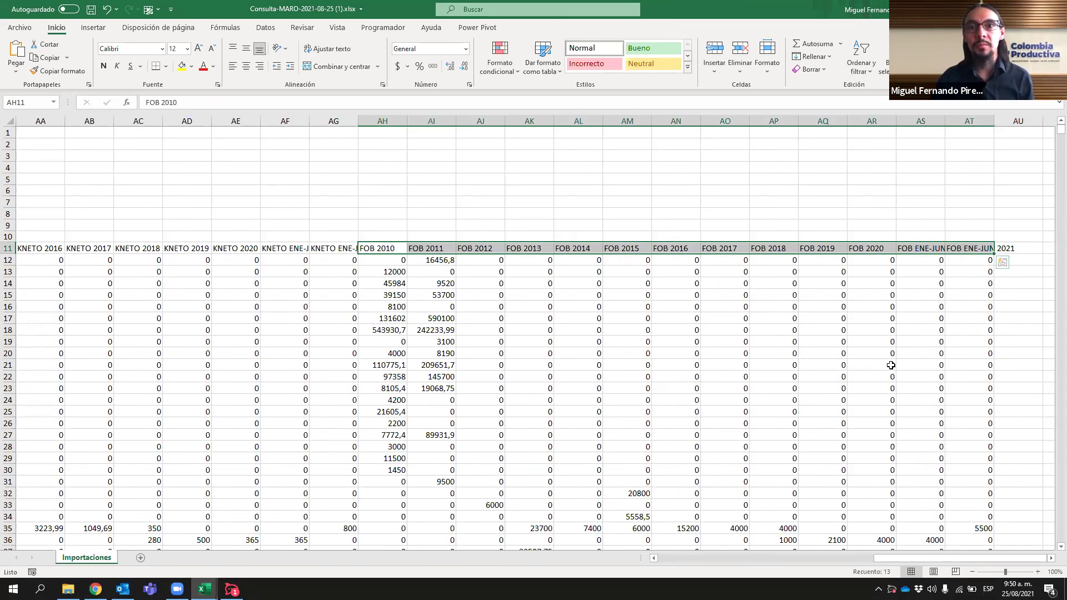
{"action": "left_click_drag", "start_coordinate": [891, 558], "coordinate": [675, 561]}
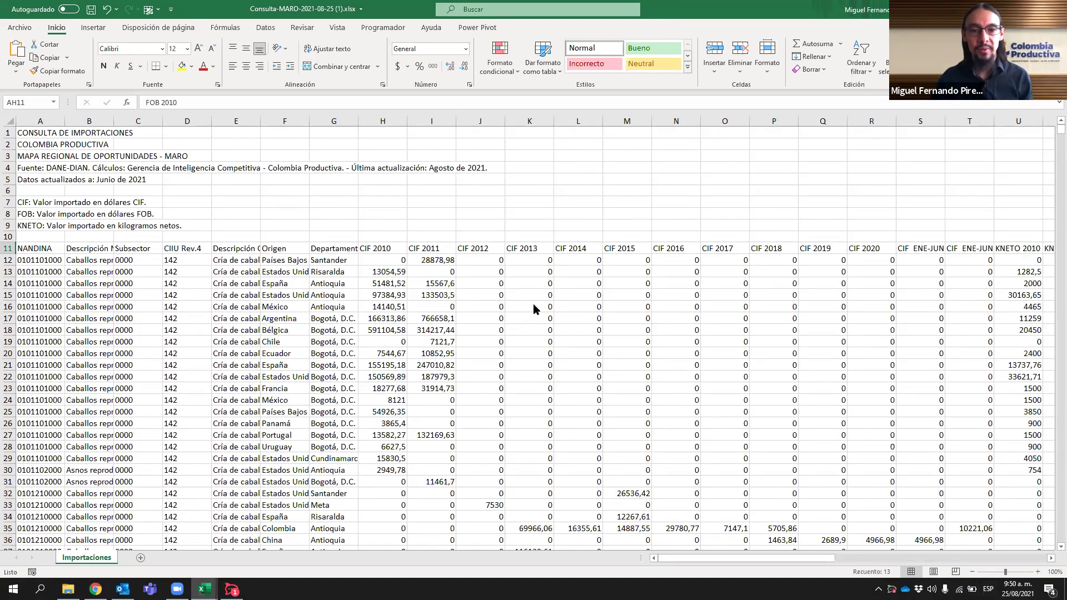
{"action": "key", "text": "alt+Tab"}
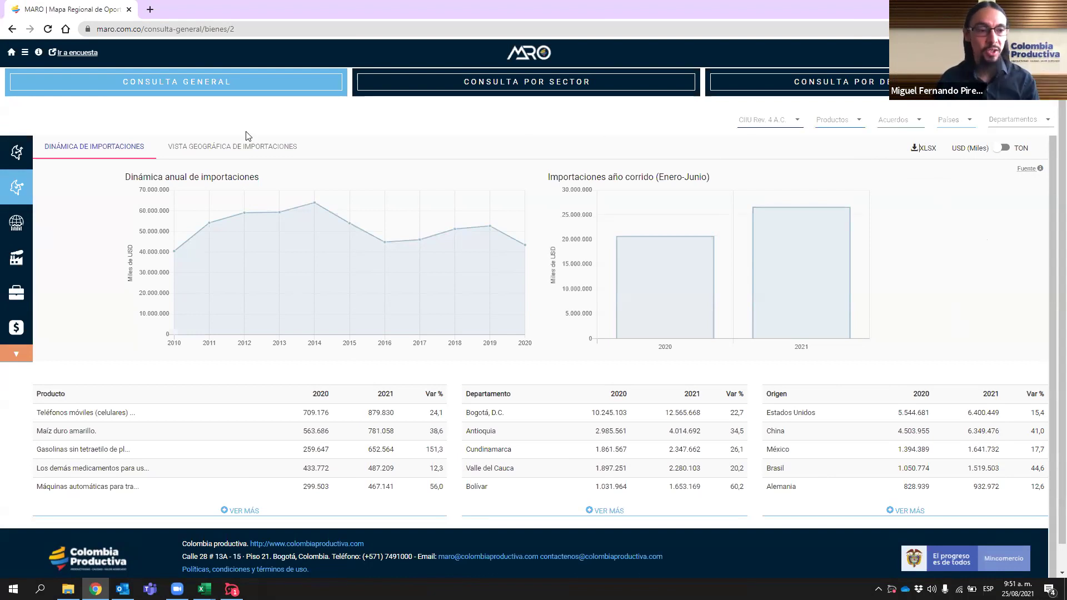
- Open the 'Comercio mundial' world imports dashboard from the sidebar globe icon
{"action": "left_click", "coordinate": [23, 228]}
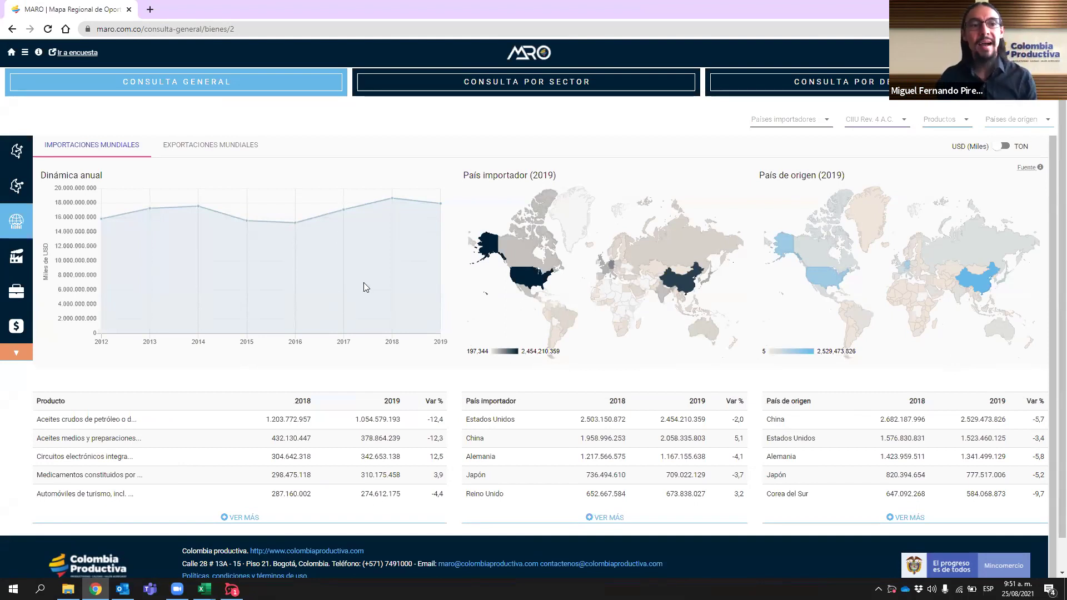
- Switch the world trade dashboard to the 'EXPORTACIONES MUNDIALES' view
{"action": "left_click", "coordinate": [222, 146]}
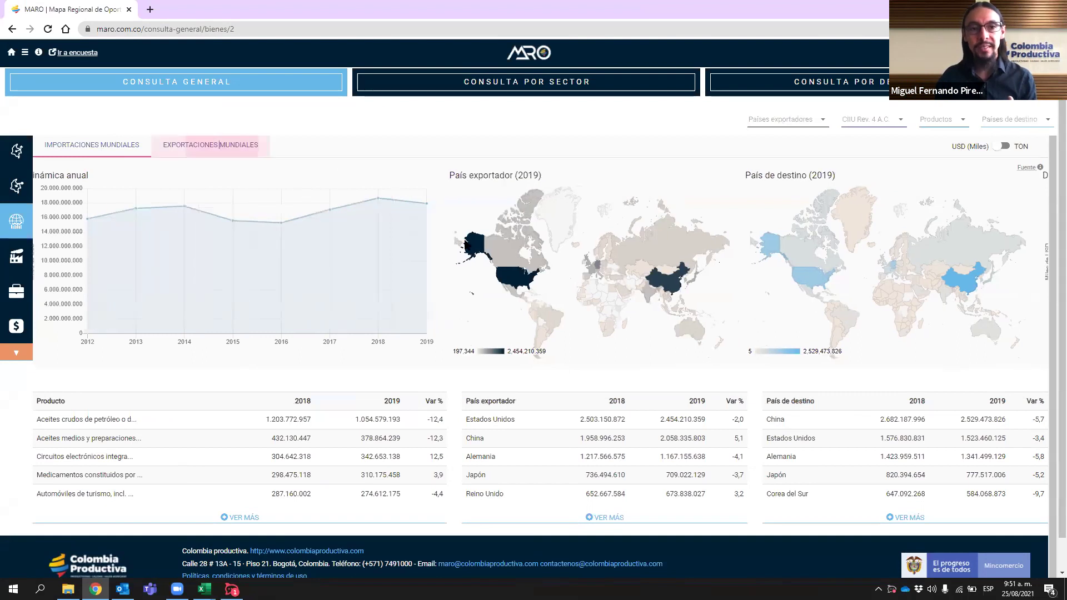
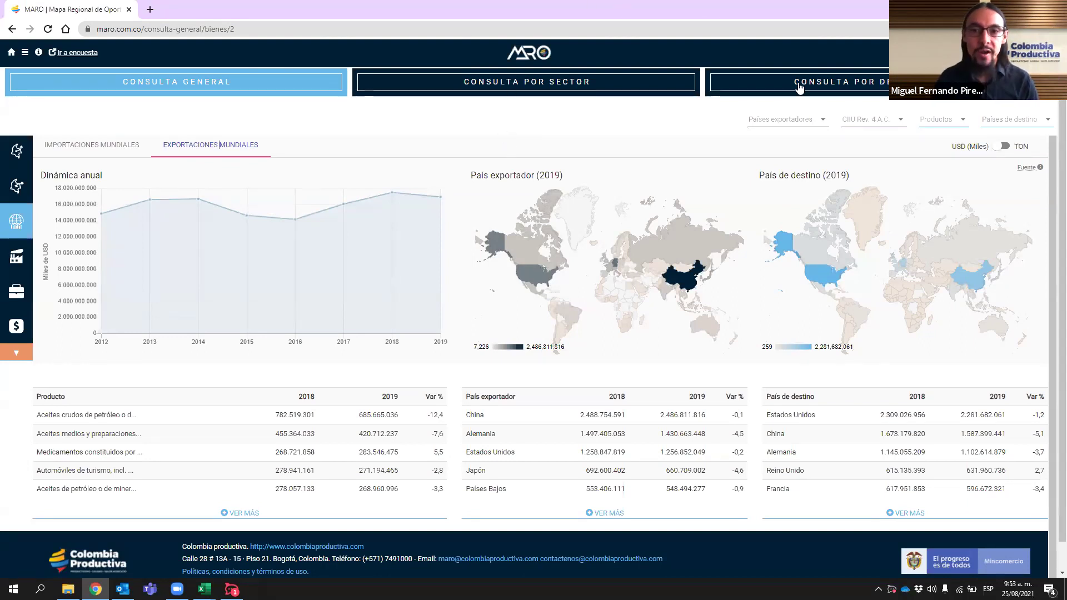
- Switch to IMPORTACIONES MUNDIALES and filter the importing country to Alemania
{"action": "left_click", "coordinate": [79, 145]}
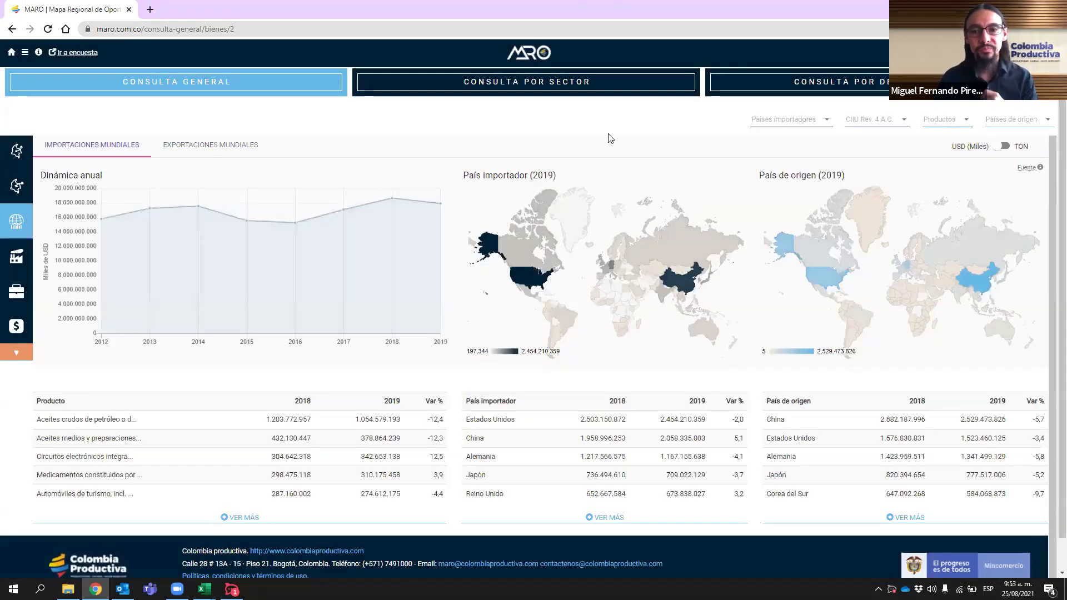
{"action": "left_click", "coordinate": [831, 122]}
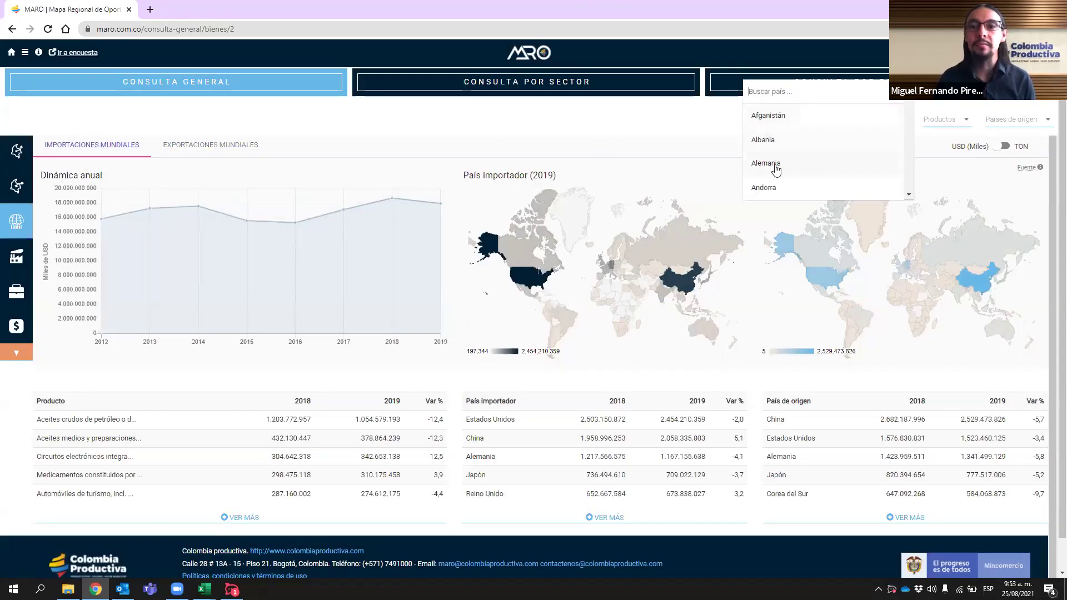
{"action": "left_click", "coordinate": [774, 165]}
{"action": "left_click", "coordinate": [713, 163]}
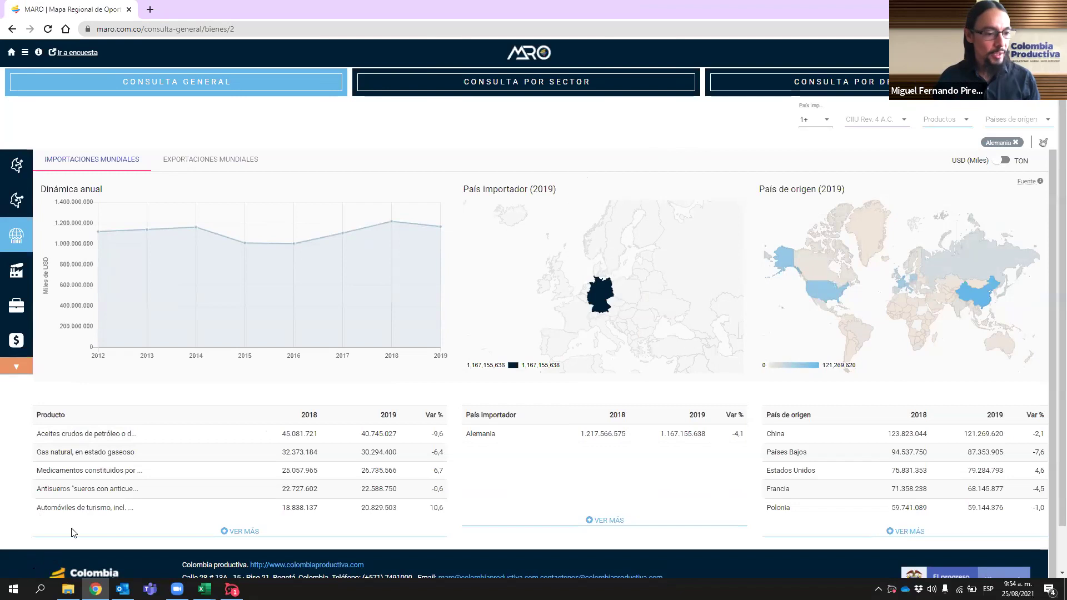
- Search 'pesca' in the CIIU Rev. 4 A.C. filter and select 0311 - Pesca marítima
{"action": "left_click", "coordinate": [902, 124]}
{"action": "type", "text": "pesca"}
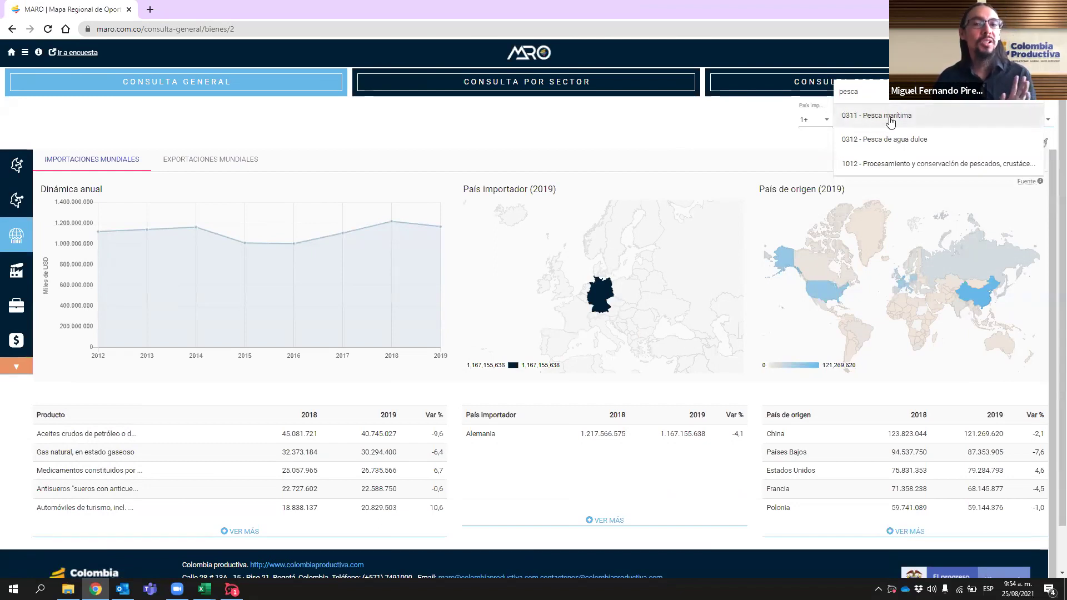
{"action": "left_click", "coordinate": [891, 116]}
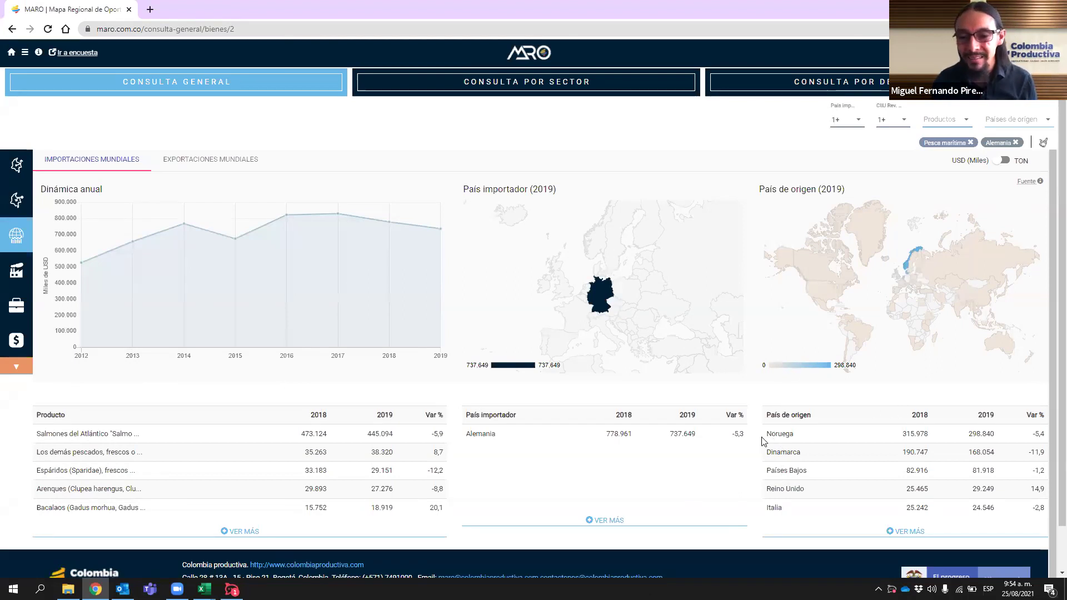
- Set the Países de origen filter to Noruega, the top origin country
{"action": "triple_click", "coordinate": [806, 439]}
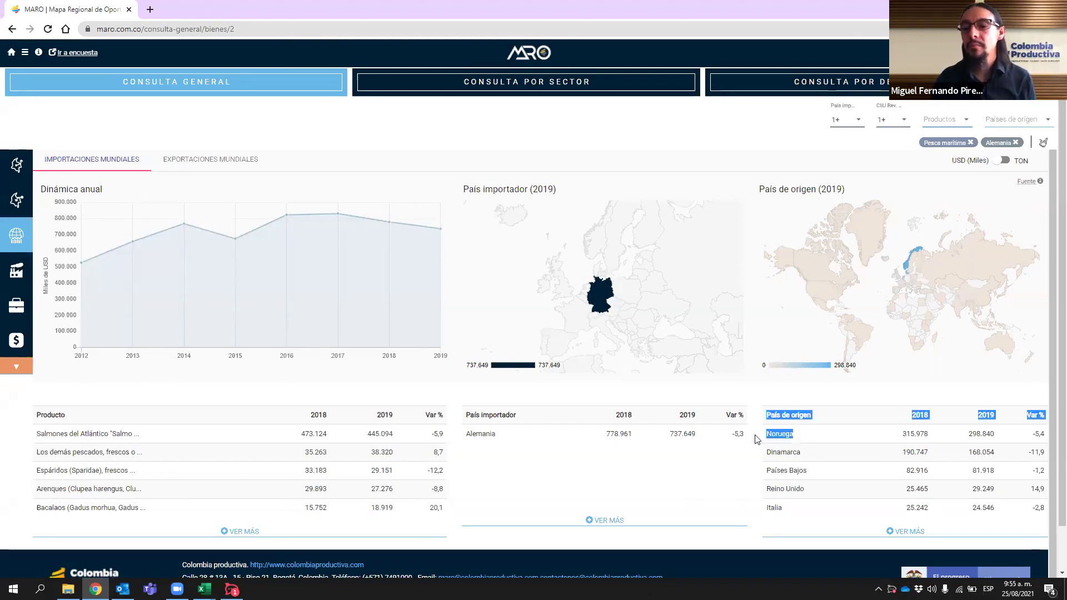
{"action": "left_click", "coordinate": [818, 441]}
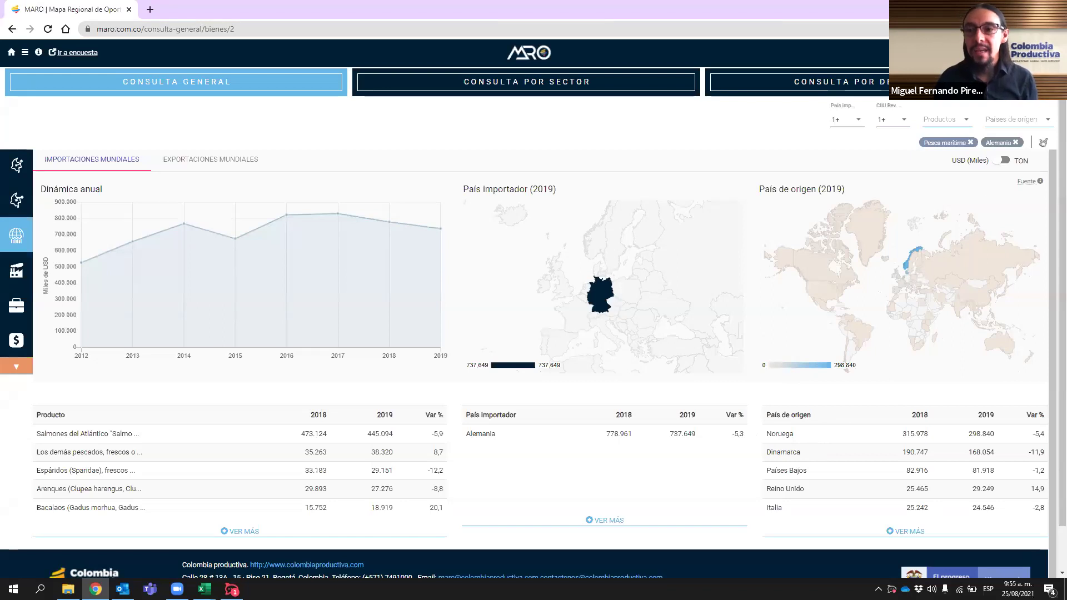
{"action": "left_click", "coordinate": [1016, 124]}
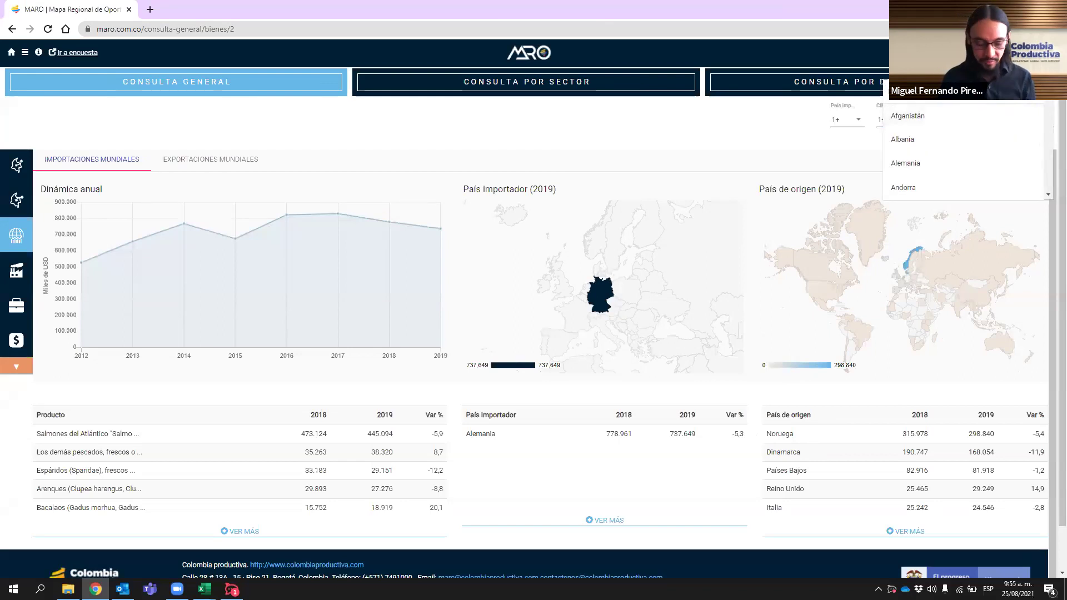
{"action": "scroll", "coordinate": [961, 156], "scroll_direction": "down", "scroll_amount": 10}
{"action": "left_click", "coordinate": [905, 116]}
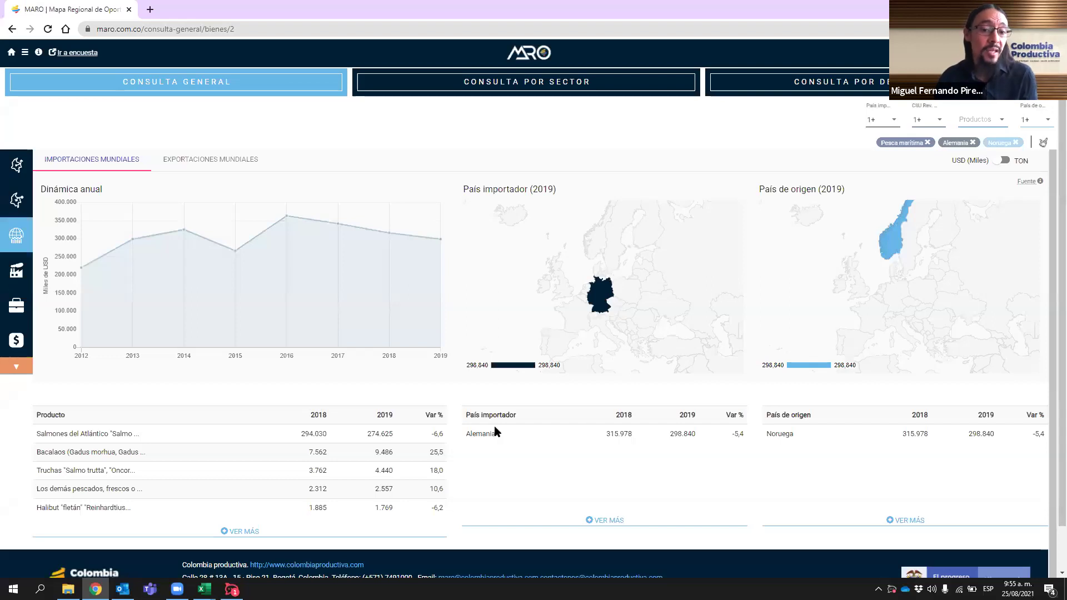
{"action": "mouse_move", "coordinate": [893, 244]}
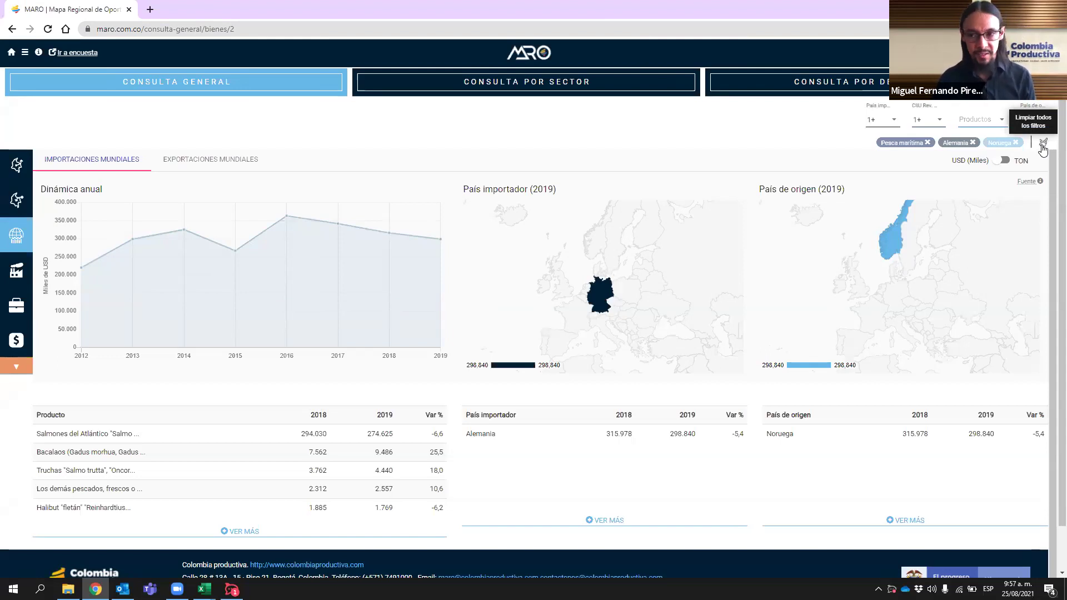
- Clear the Alemania, Pesca marítima and Noruega filters with 'Limpiar todos los filtros'
{"action": "left_click", "coordinate": [1043, 146]}
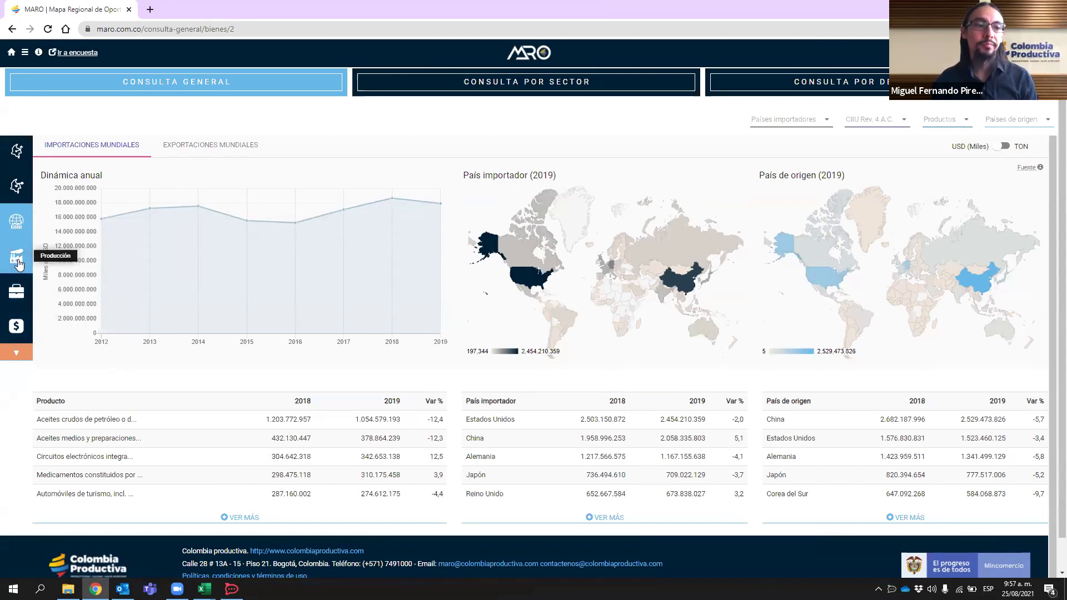
- Load the Producción dashboard and check its Enero-Junio year-to-date period
{"action": "left_click", "coordinate": [17, 259]}
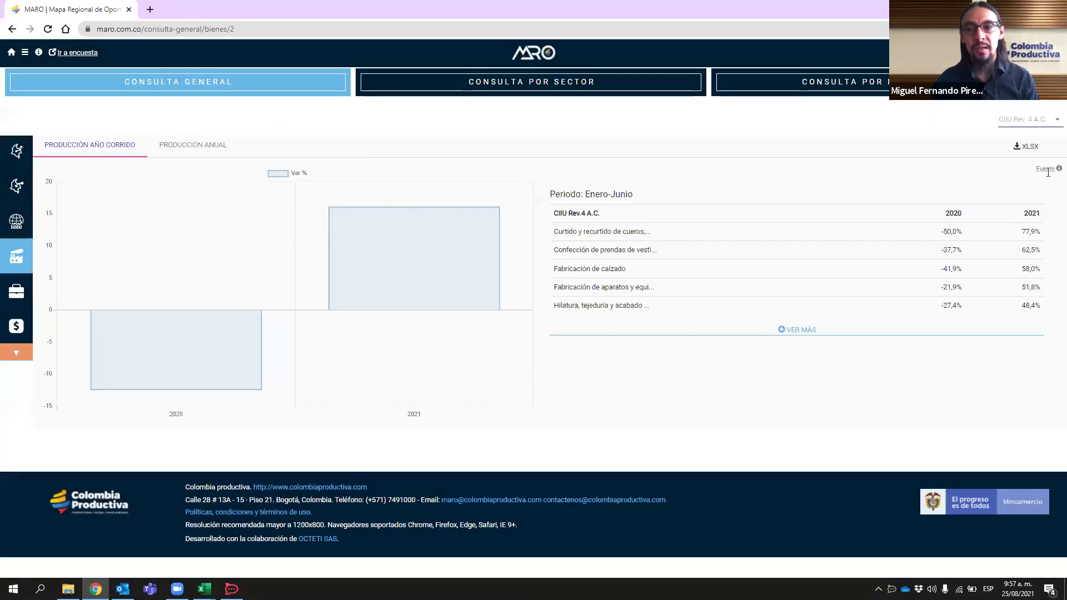
{"action": "mouse_move", "coordinate": [1050, 172]}
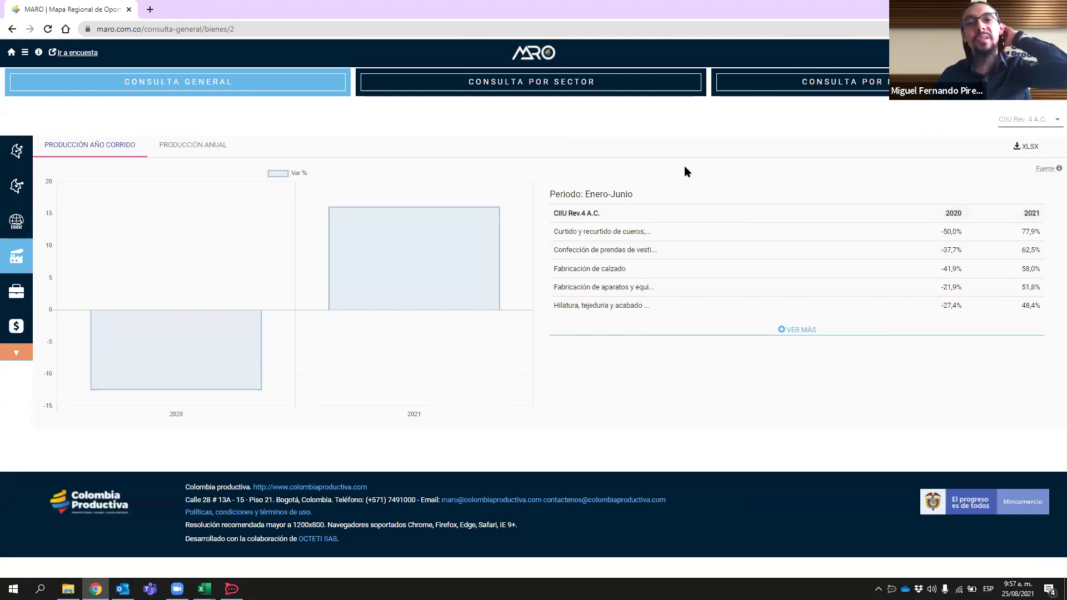
{"action": "left_click_drag", "start_coordinate": [583, 194], "coordinate": [641, 199]}
{"action": "left_click", "coordinate": [640, 198]}
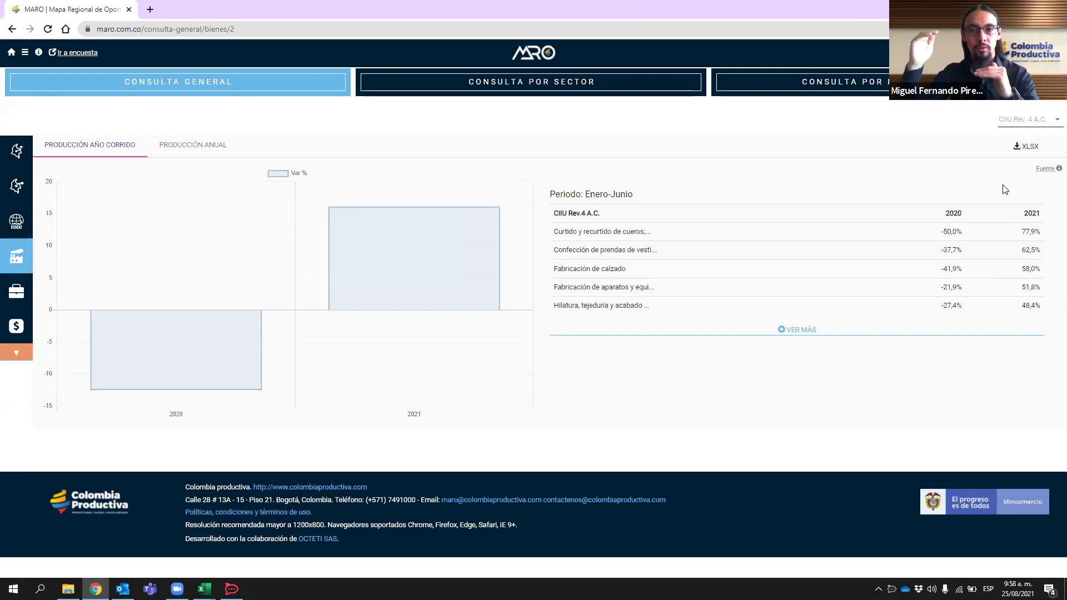
- Show the PRODUCCIÓN ANUAL view for 2008–2019 and check the 2019 column
{"action": "left_click", "coordinate": [205, 147]}
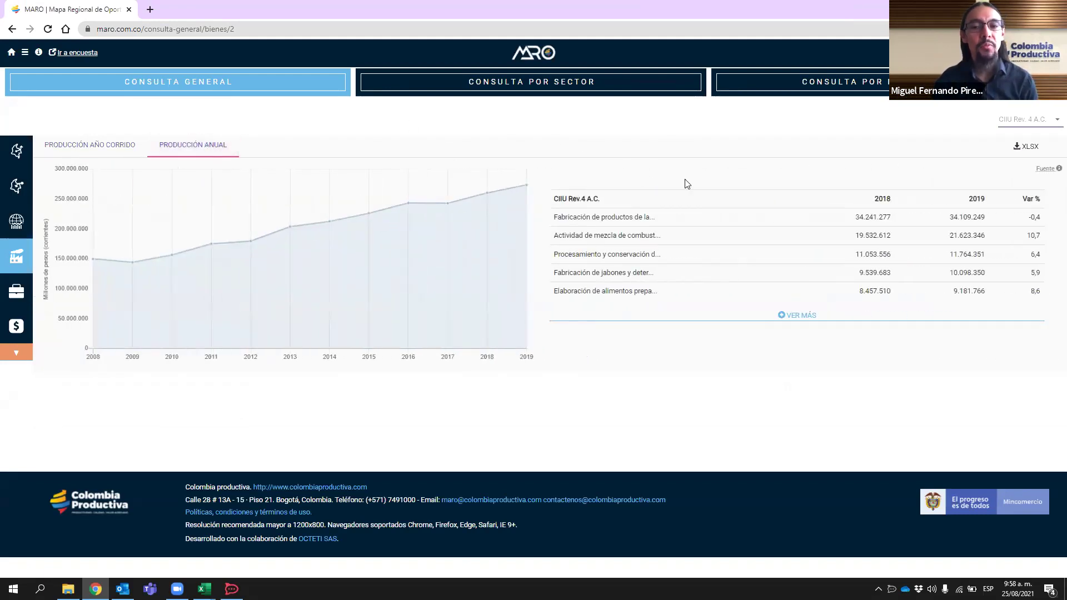
{"action": "mouse_move", "coordinate": [1042, 168]}
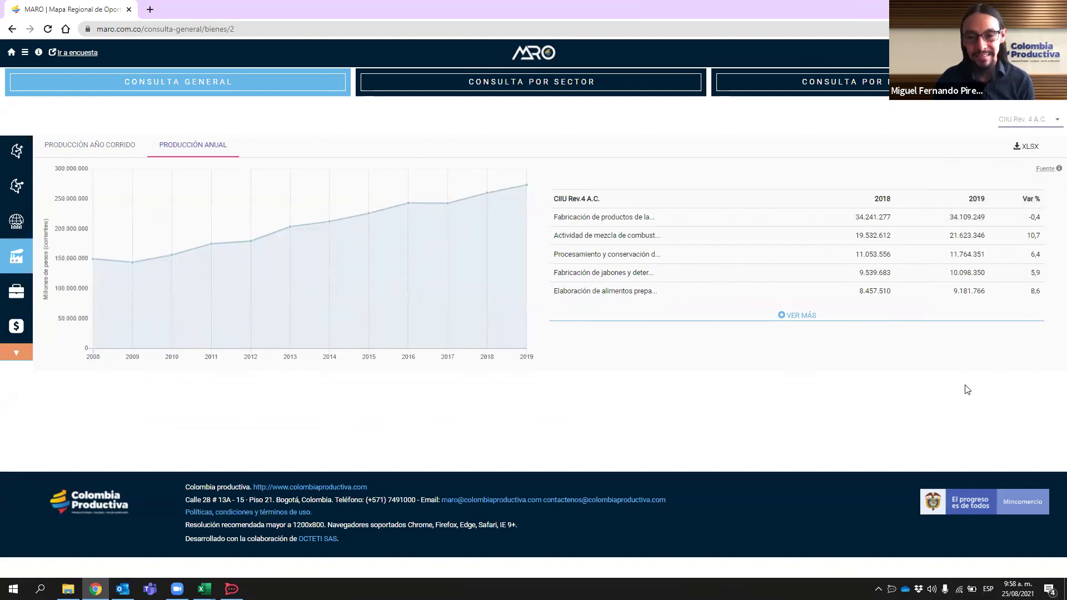
{"action": "mouse_move", "coordinate": [977, 215]}
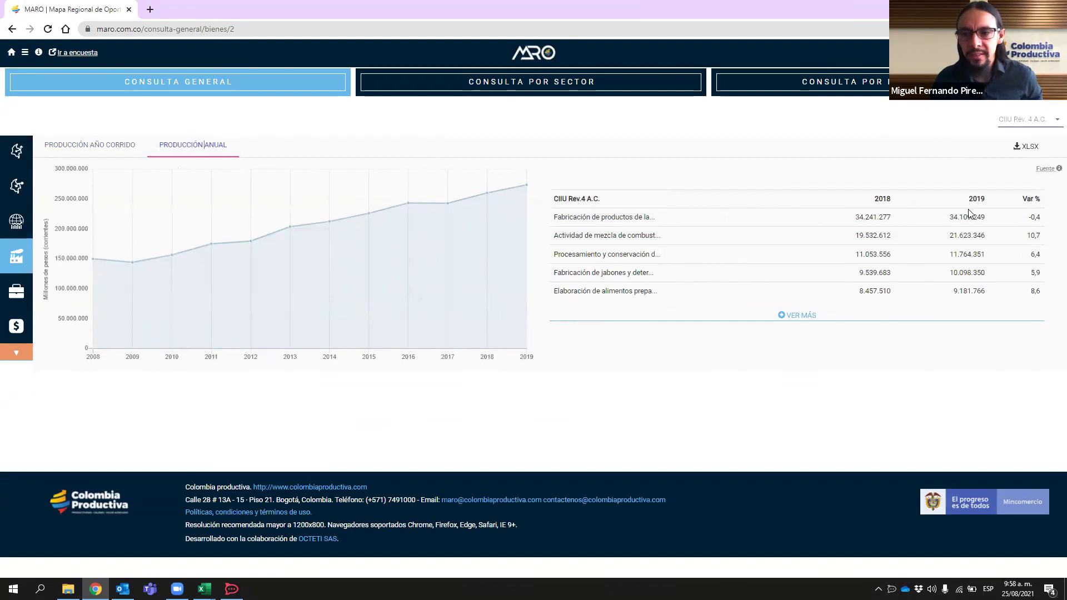
{"action": "left_click_drag", "start_coordinate": [970, 198], "coordinate": [988, 201]}
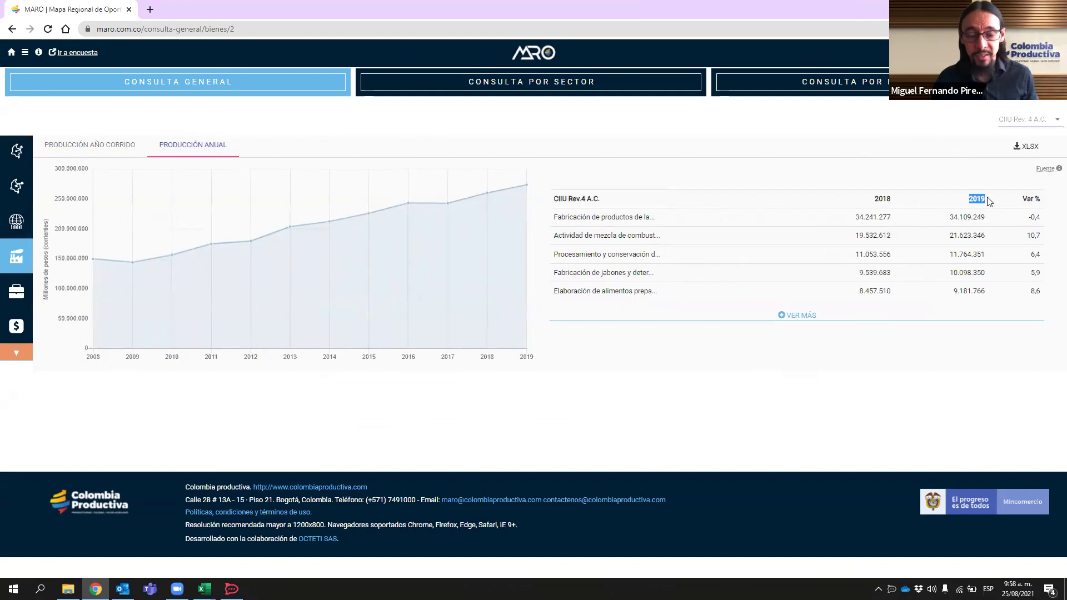
{"action": "mouse_move", "coordinate": [978, 218]}
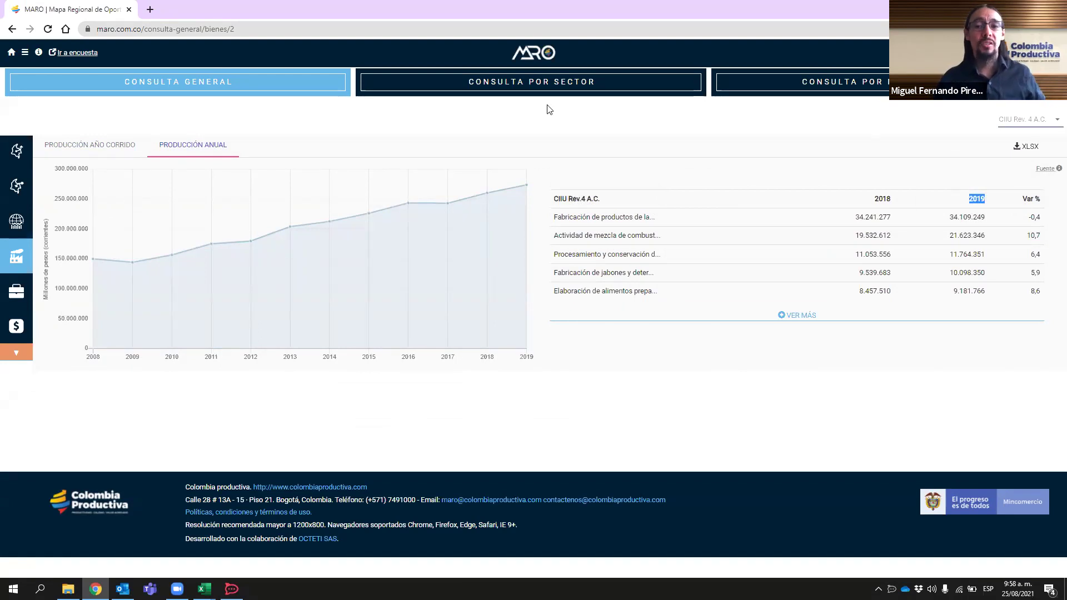
- View the full annual production table, then request its XLSX export and dismiss the e-mail notice
{"action": "left_click", "coordinate": [797, 315]}
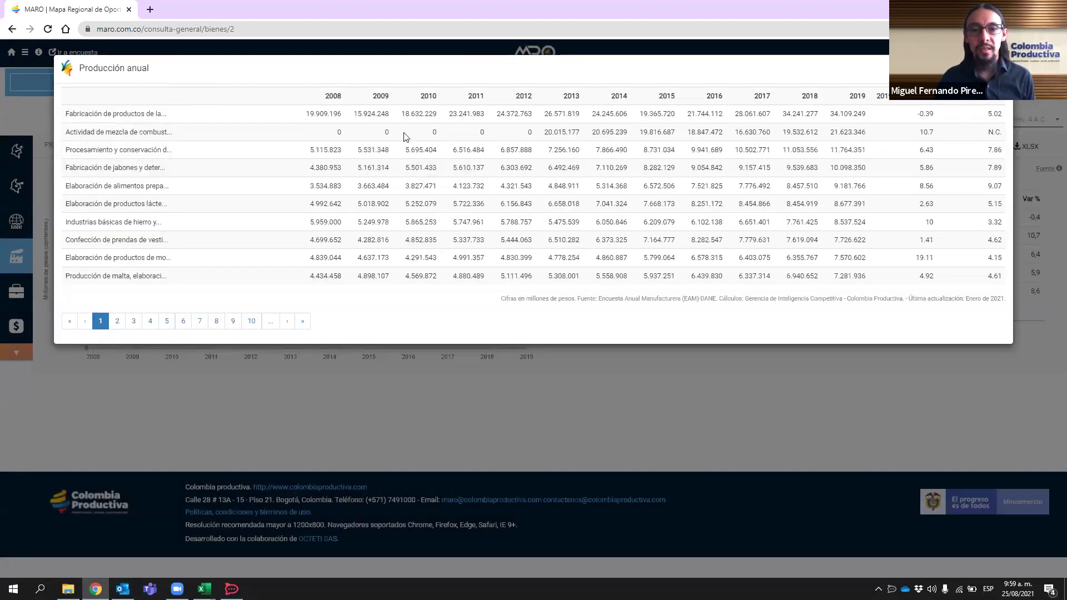
{"action": "left_click", "coordinate": [999, 67]}
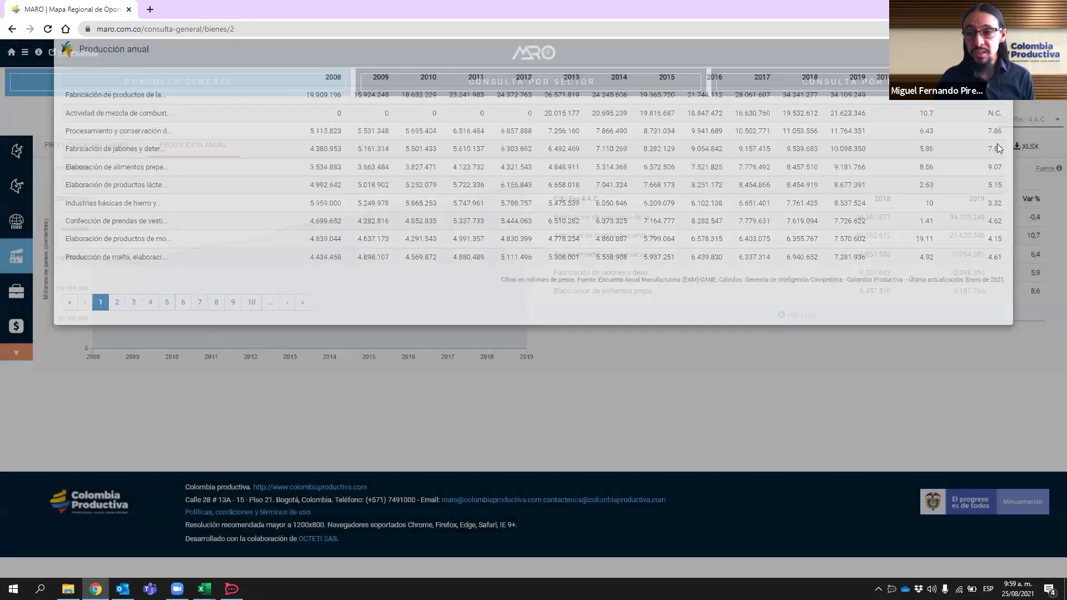
{"action": "left_click", "coordinate": [1028, 148]}
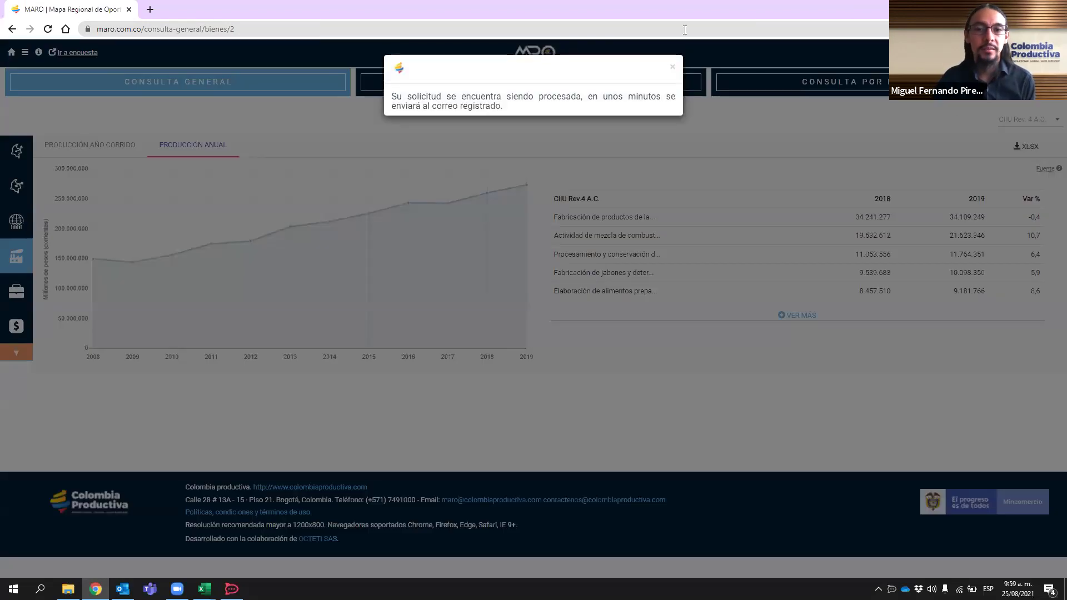
{"action": "left_click", "coordinate": [672, 66]}
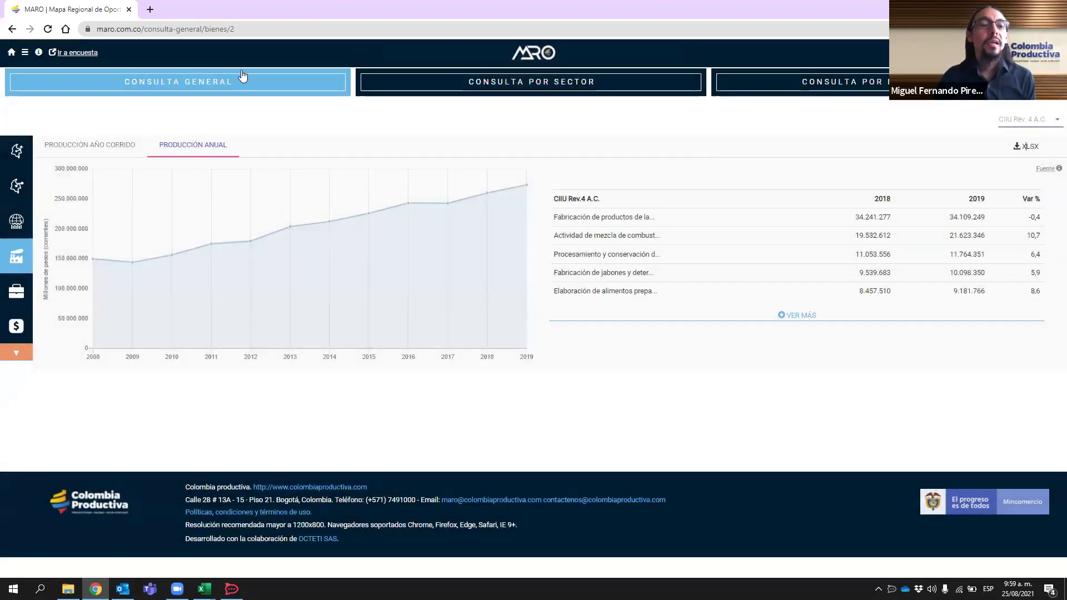
- Open the Empleo dashboard showing 2015–2020 annual and Enero-Junio employment, after briefly visiting Ventas
{"action": "left_click", "coordinate": [22, 286]}
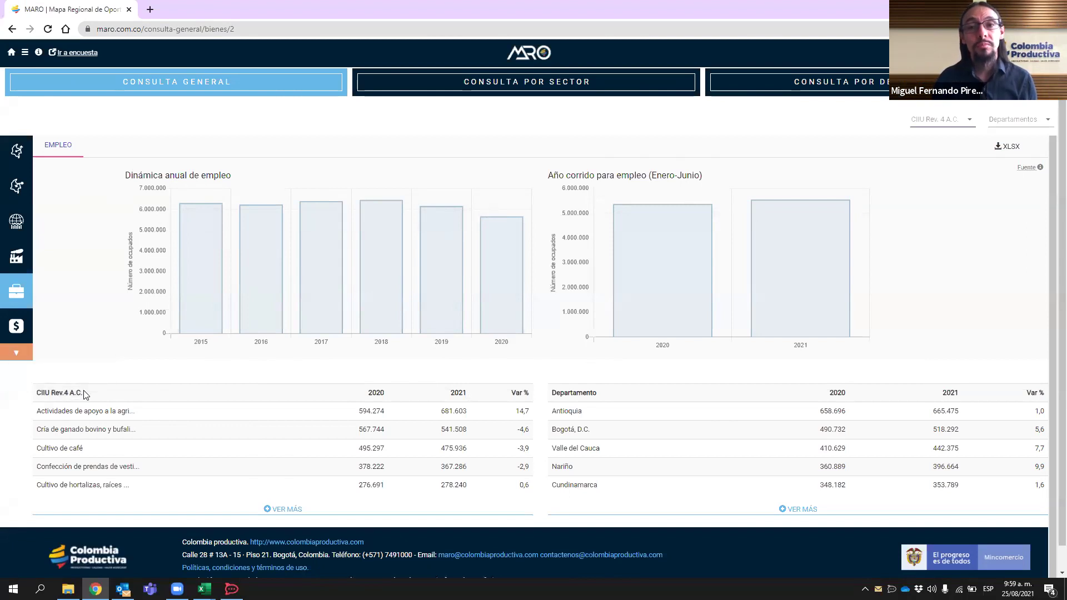
{"action": "mouse_move", "coordinate": [76, 393]}
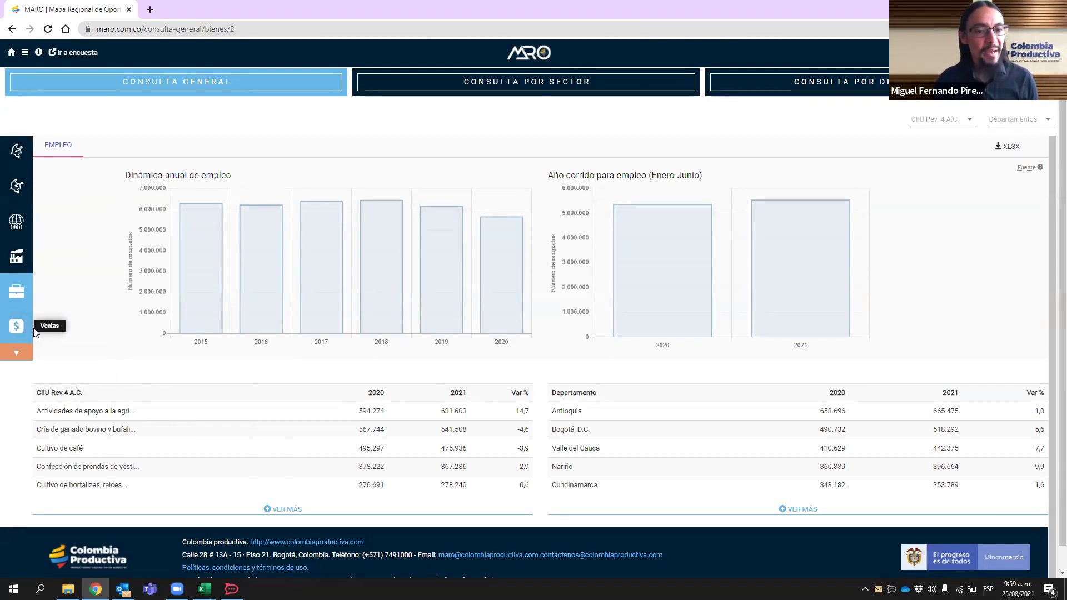
{"action": "left_click", "coordinate": [17, 326]}
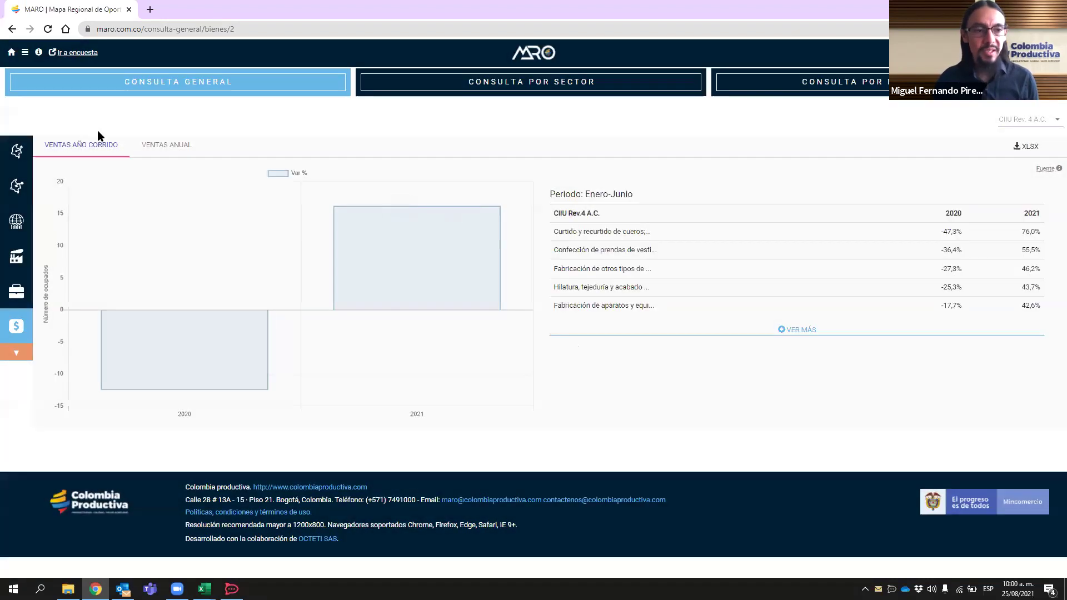
{"action": "left_click", "coordinate": [16, 291]}
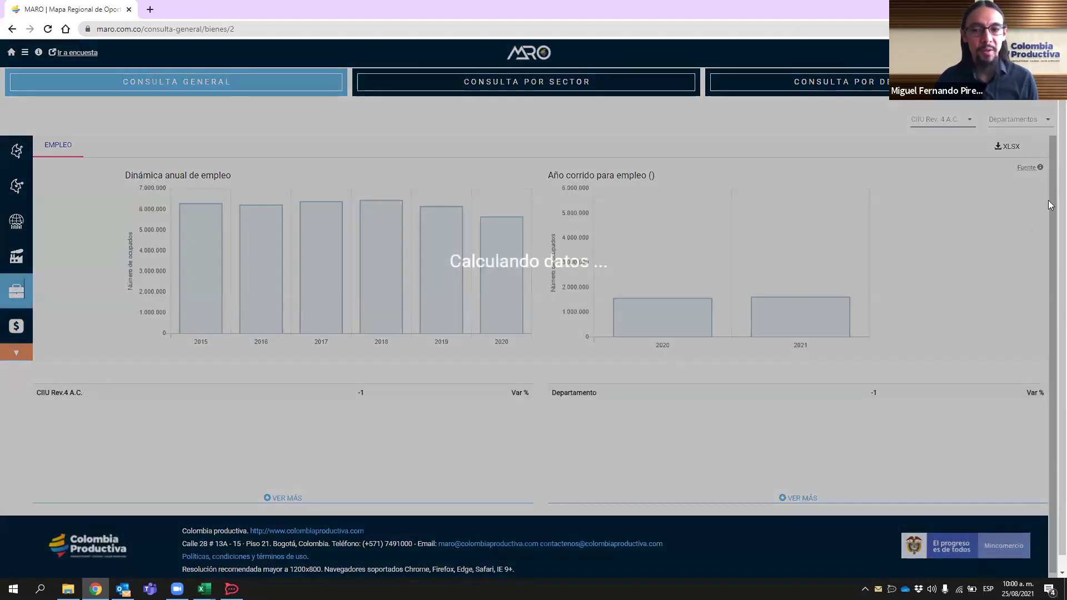
{"action": "mouse_move", "coordinate": [1031, 169]}
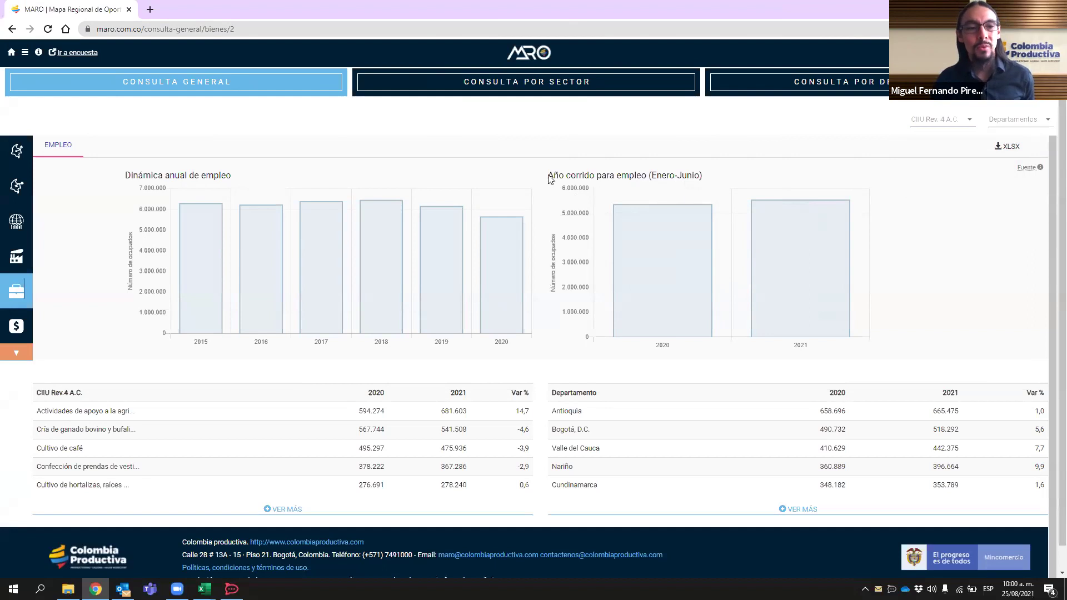
- Open Ventas and switch to the VENTAS ANUAL tab for 2008–2019 sales
{"action": "left_click", "coordinate": [22, 327]}
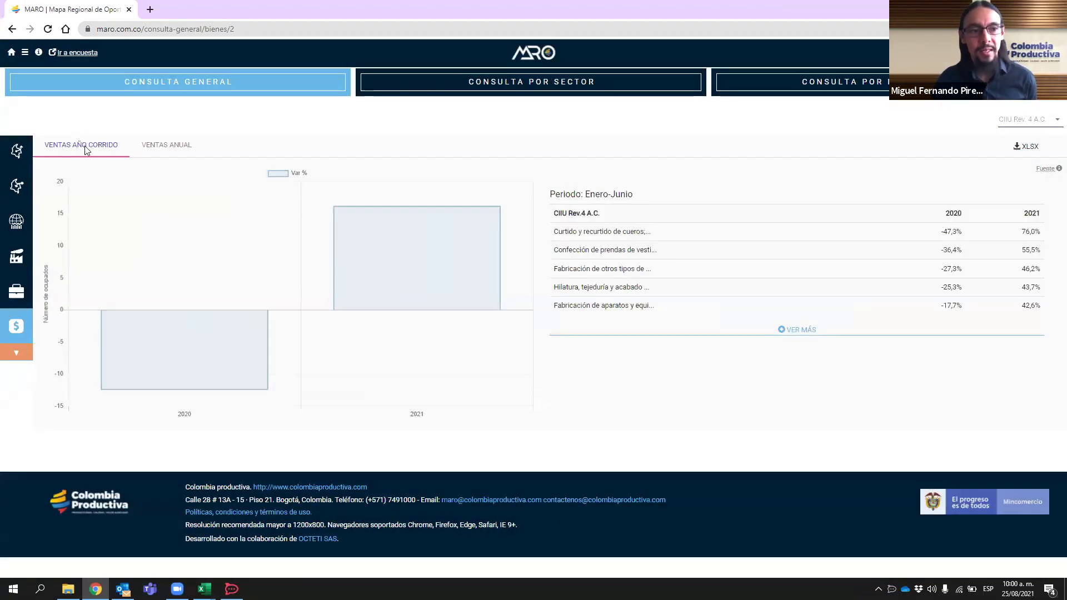
{"action": "left_click", "coordinate": [171, 147]}
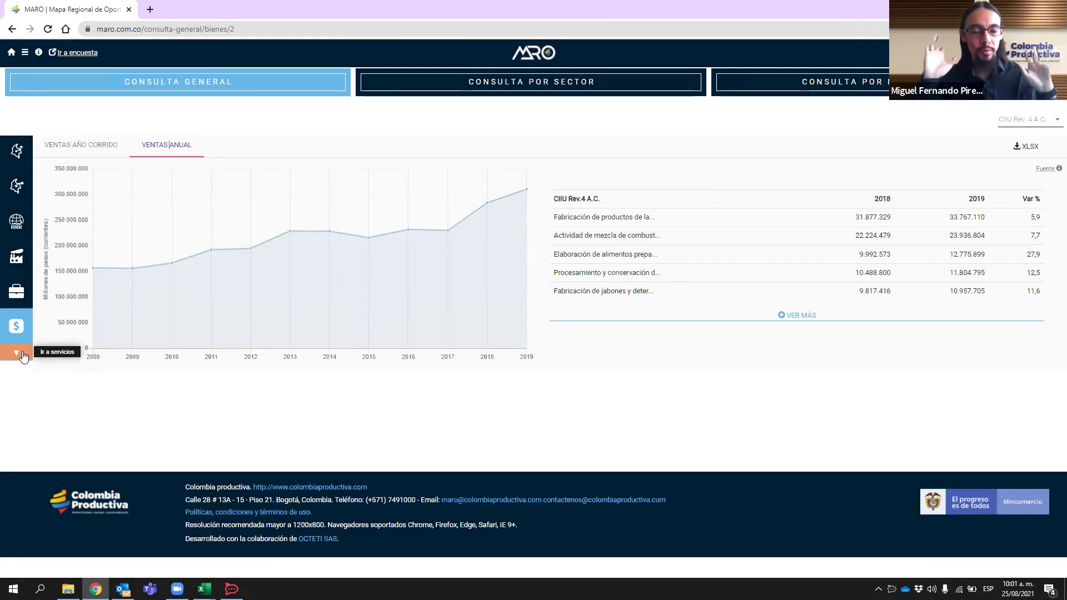
- Go to Servicios and show VENTAS ANUAL for 2013–2019, led by Salud humana
{"action": "left_click", "coordinate": [22, 353]}
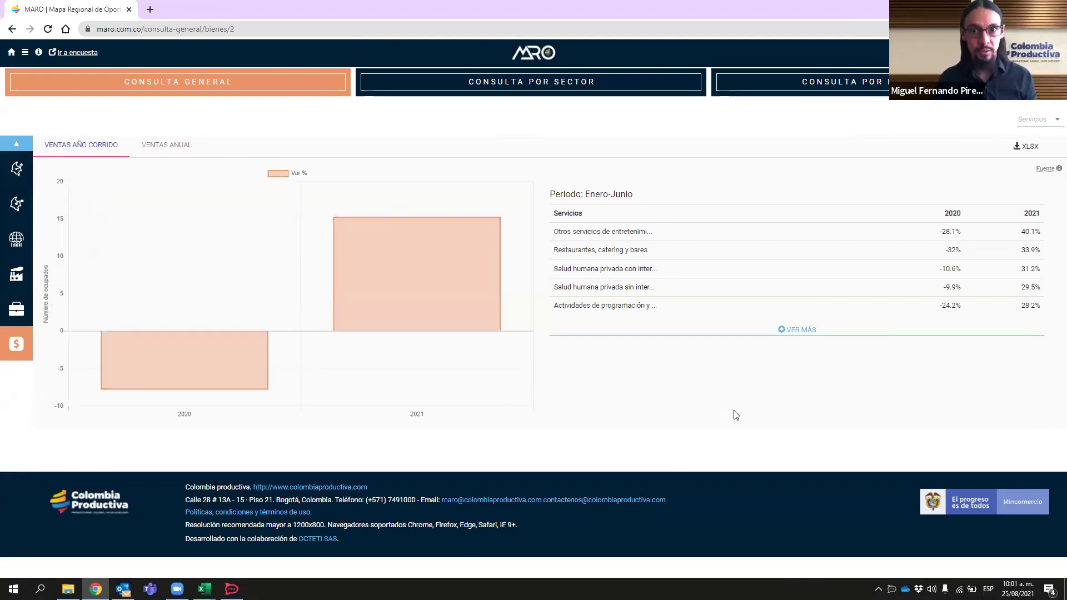
{"action": "mouse_move", "coordinate": [1048, 168]}
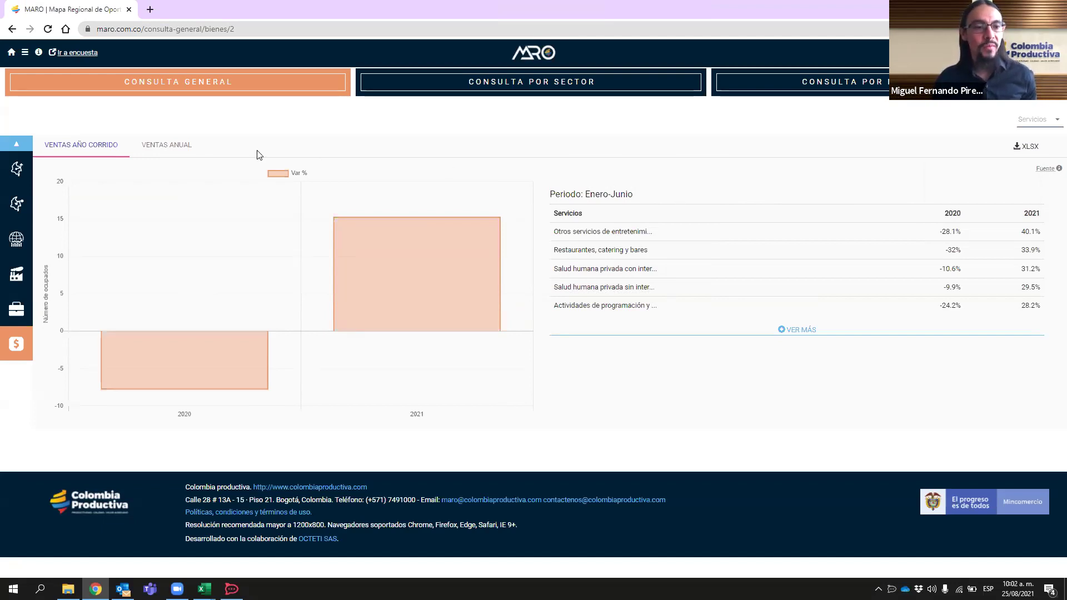
{"action": "left_click", "coordinate": [175, 146]}
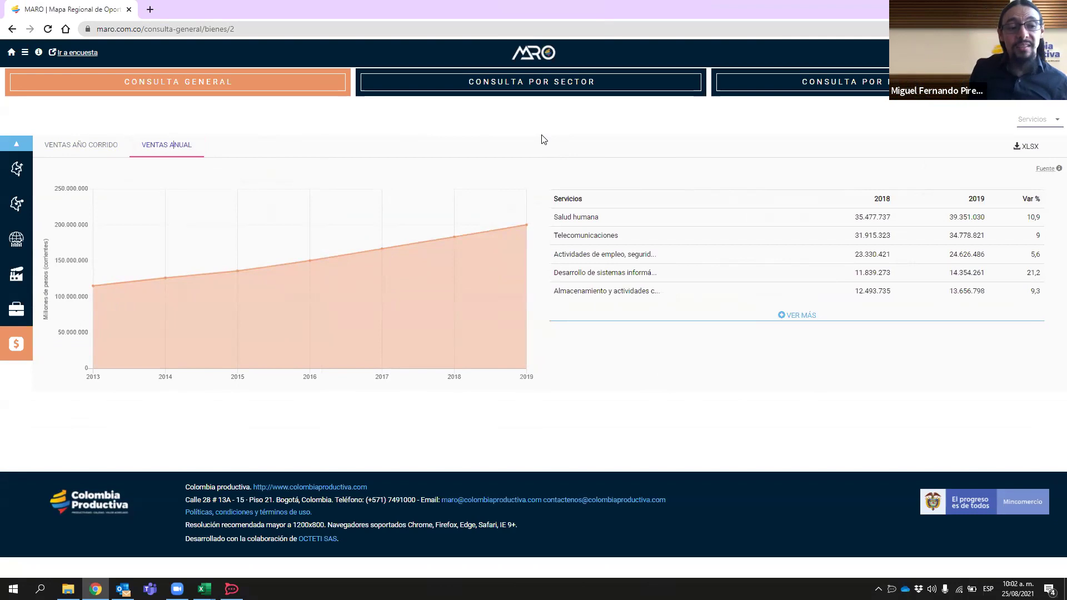
- Review the services production figures, then show services employment charts for 2015–2020 and Enero-Junio
{"action": "left_click", "coordinate": [25, 280]}
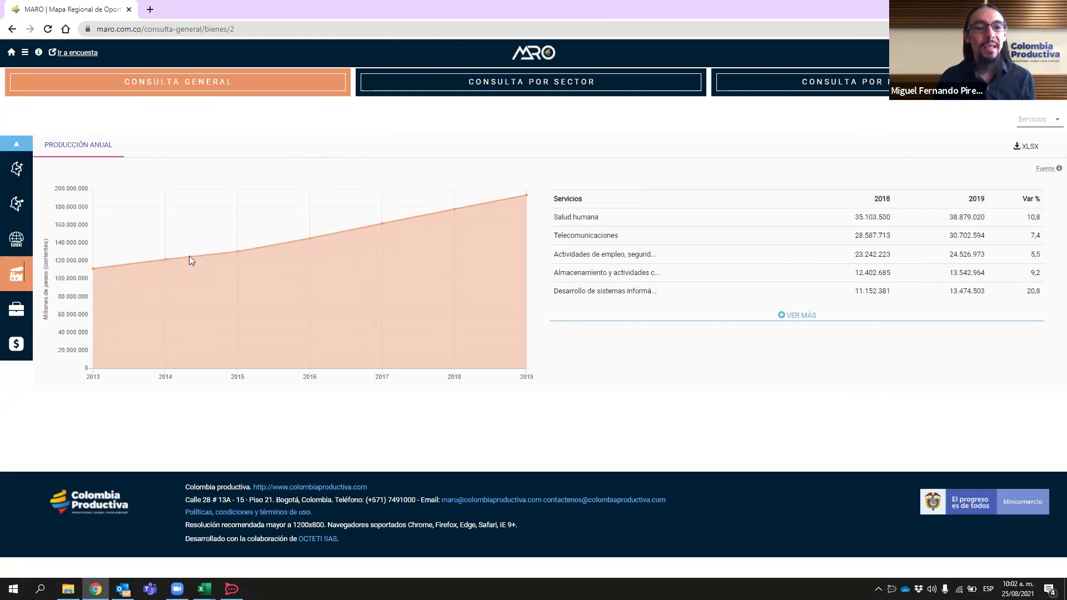
{"action": "left_click", "coordinate": [16, 315]}
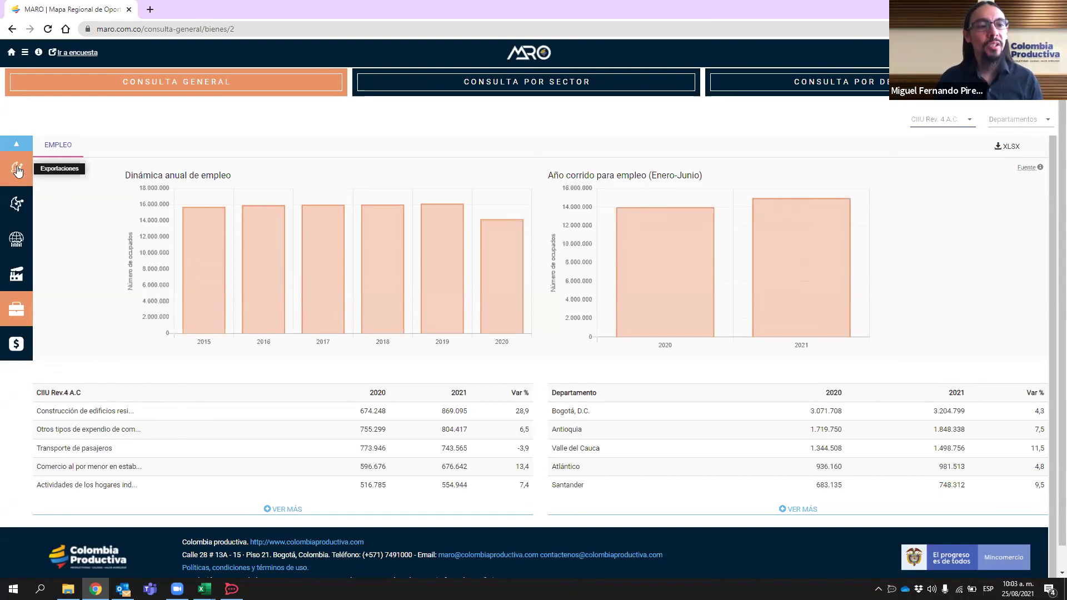
- Show the services exports dashboard with annual and January–June export charts and destination tables
{"action": "left_click", "coordinate": [18, 170]}
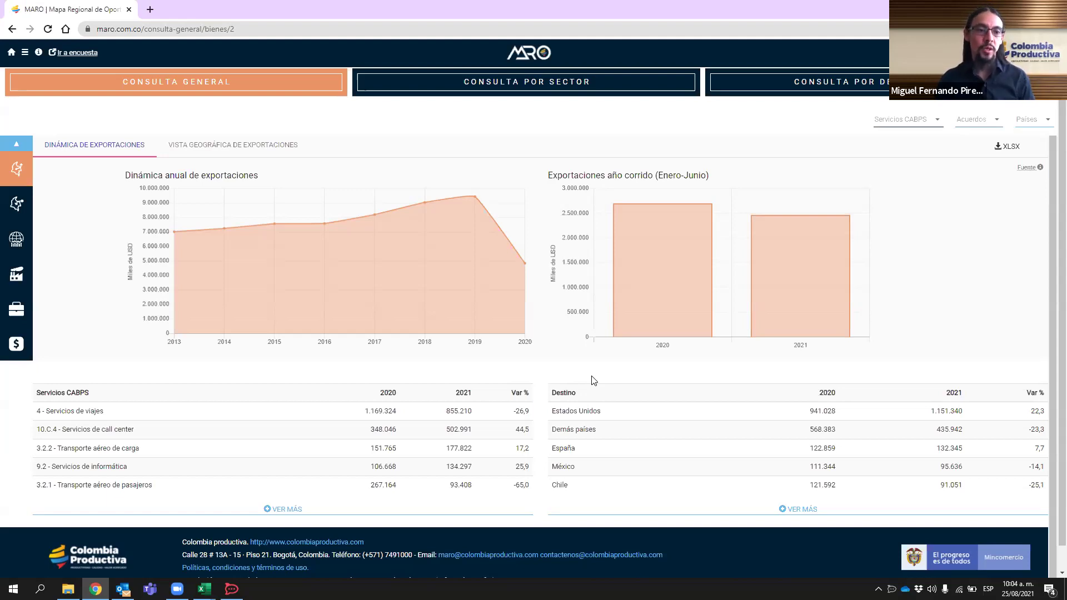
- View services exports on the world map, then return to the exports dynamics charts
{"action": "left_click", "coordinate": [266, 145]}
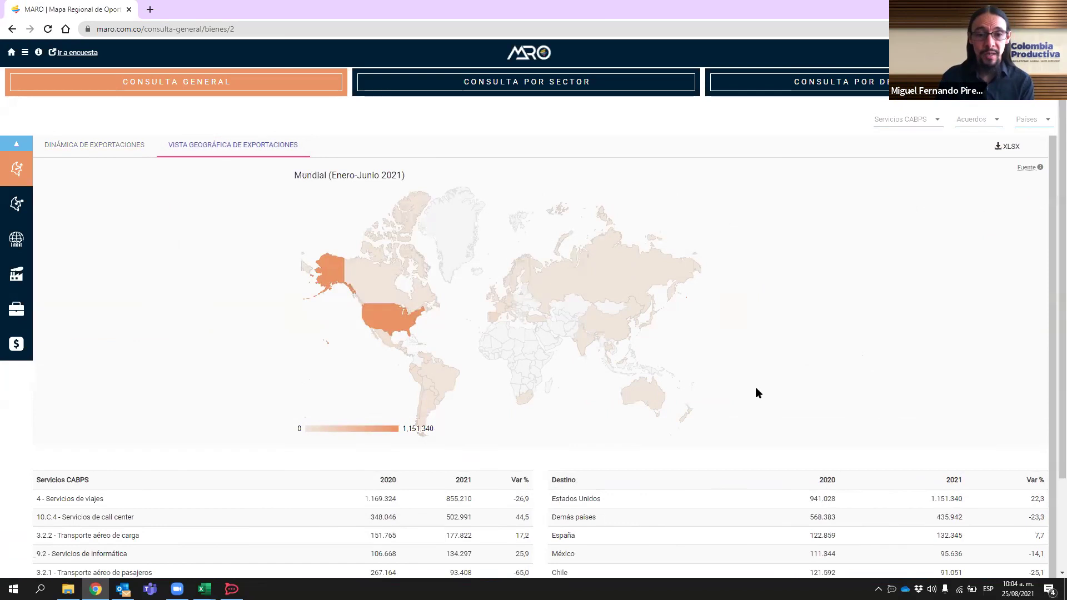
{"action": "left_click", "coordinate": [81, 146]}
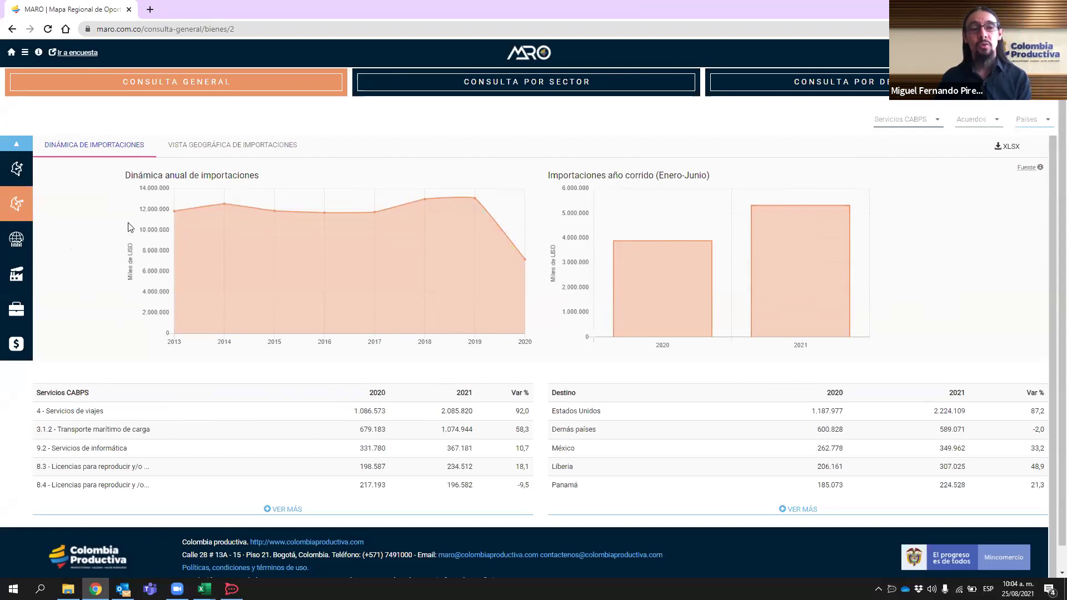
- Show world trade figures, switching from world imports to world services exports for 2010–2019
{"action": "left_click", "coordinate": [24, 233]}
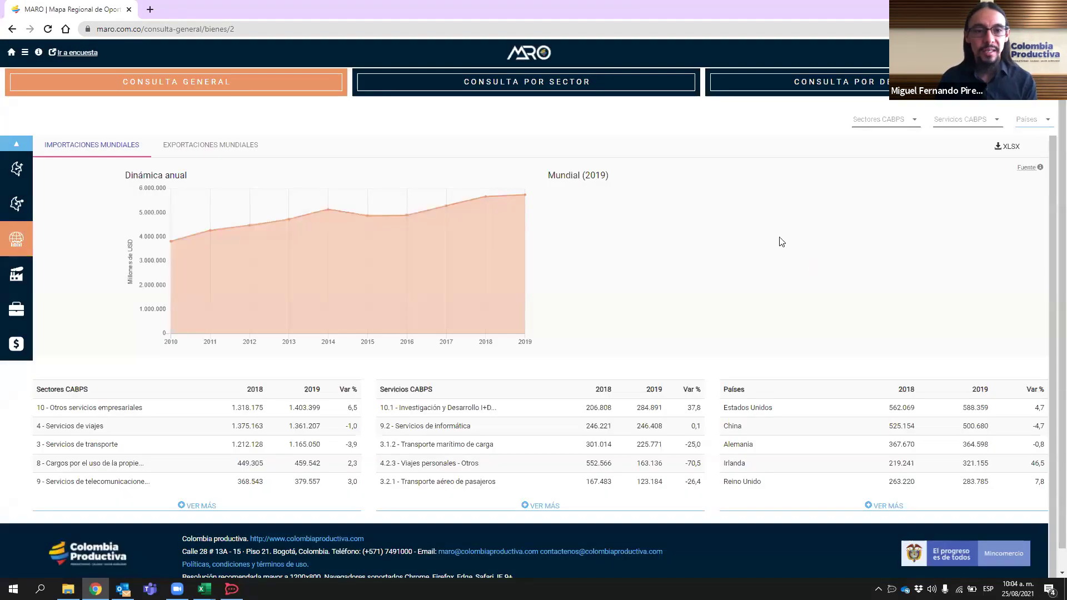
{"action": "mouse_move", "coordinate": [1027, 166]}
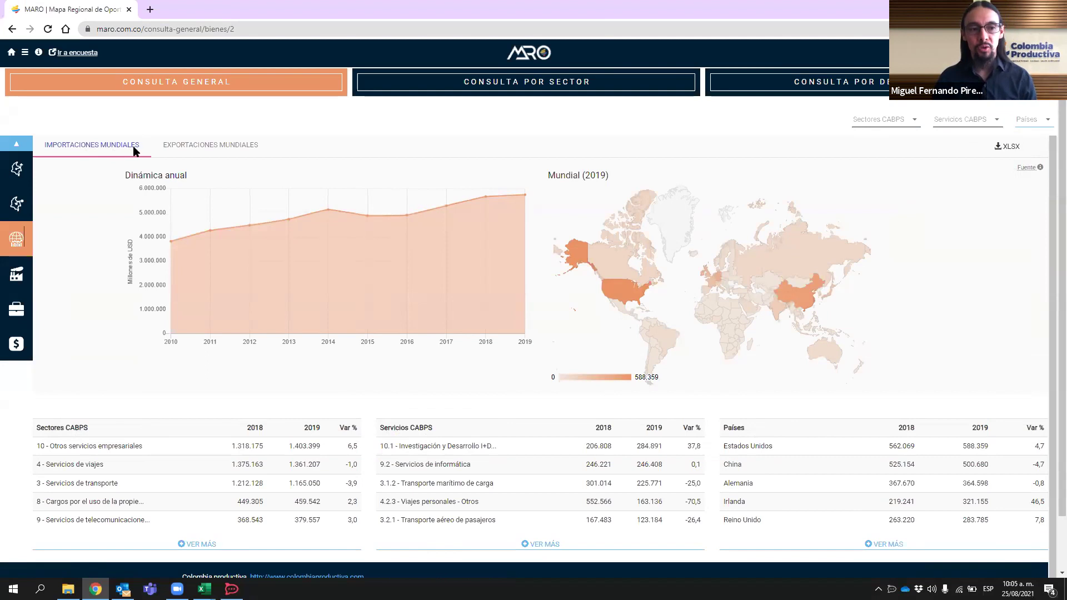
{"action": "left_click", "coordinate": [236, 149]}
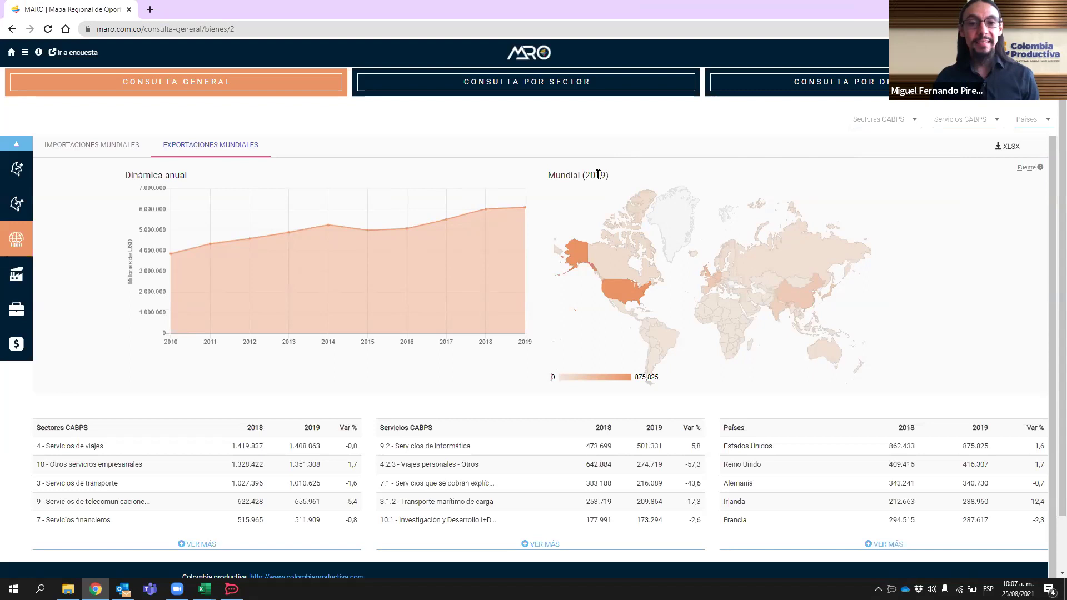
{"action": "left_click_drag", "start_coordinate": [583, 178], "coordinate": [610, 178]}
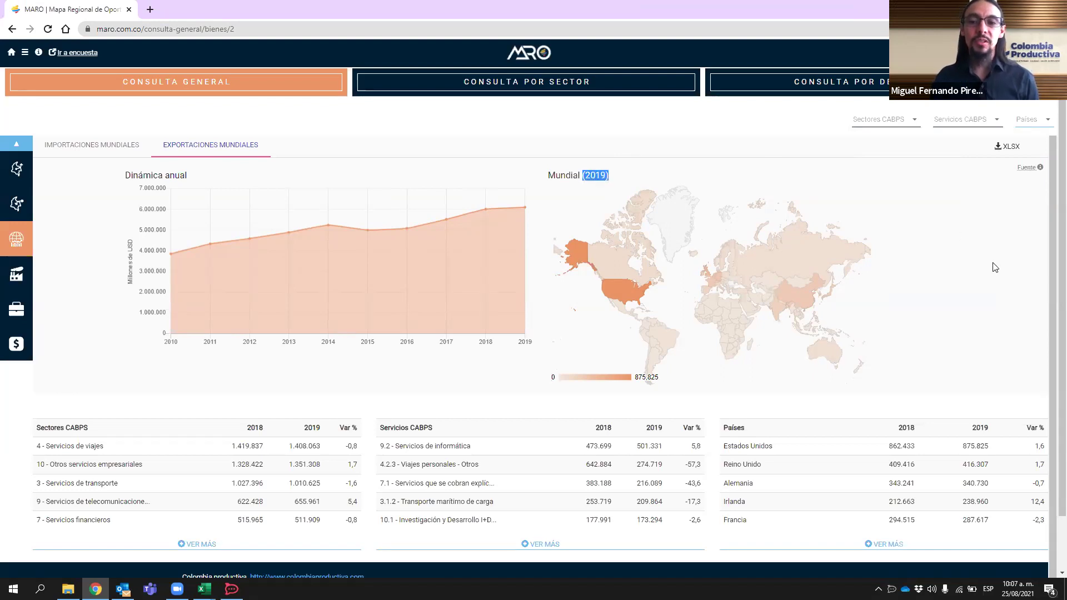
{"action": "left_click", "coordinate": [995, 268]}
{"action": "mouse_move", "coordinate": [1027, 166]}
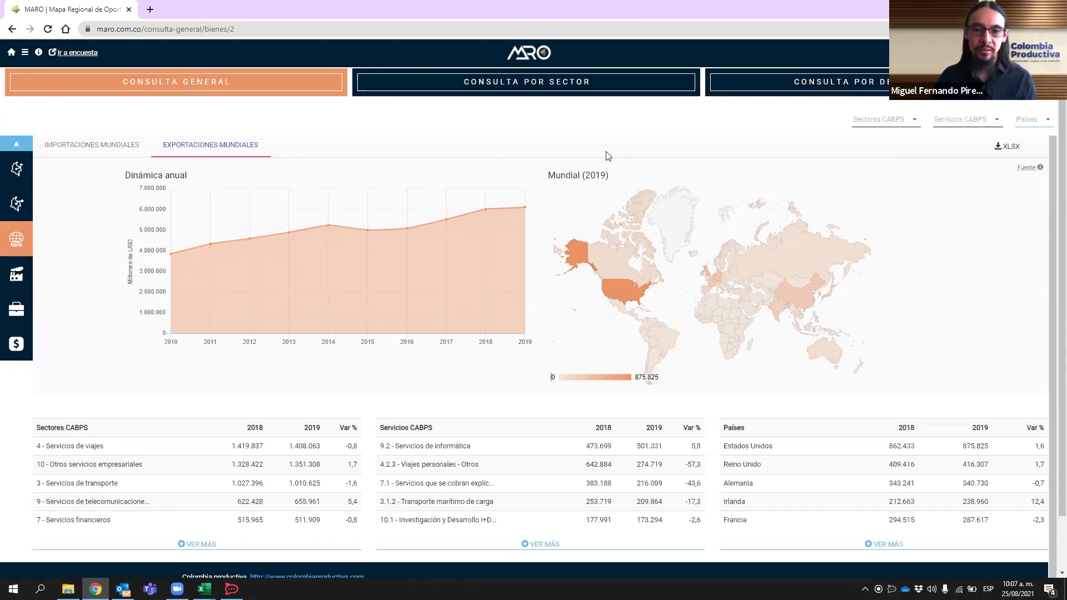
{"action": "left_click", "coordinate": [16, 166]}
{"action": "left_click", "coordinate": [12, 212]}
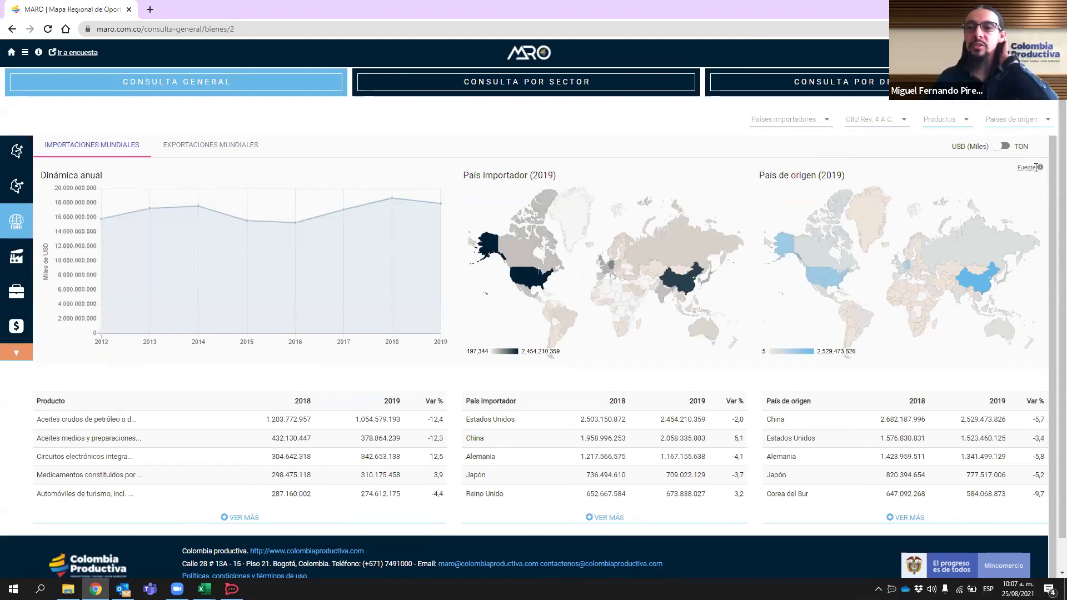
{"action": "mouse_move", "coordinate": [1035, 167]}
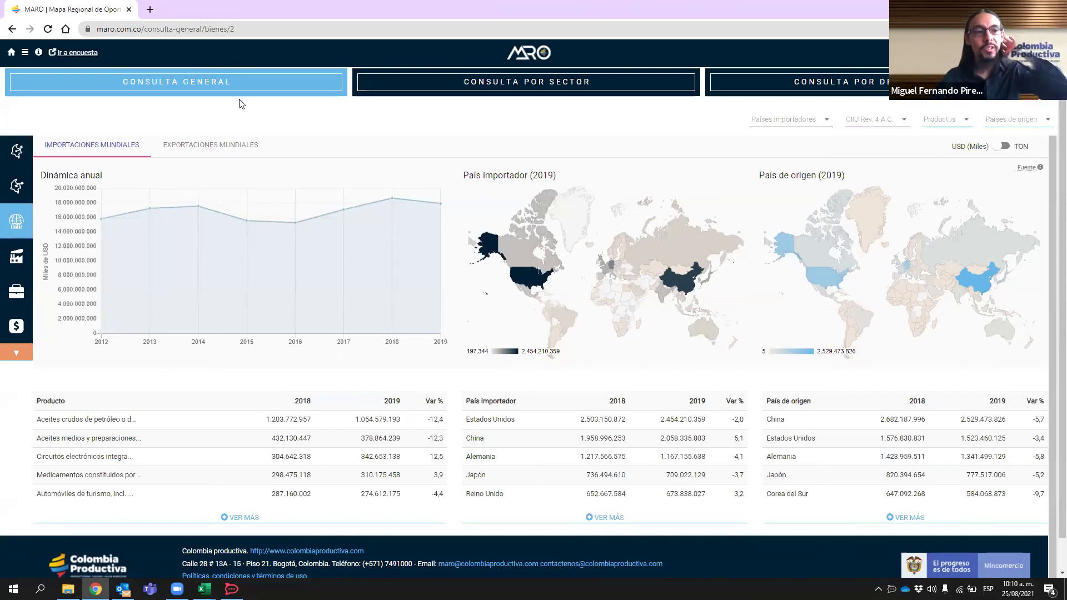
- View the exports dynamics dashboard, then go back to the MARO home page
{"action": "left_click", "coordinate": [17, 150]}
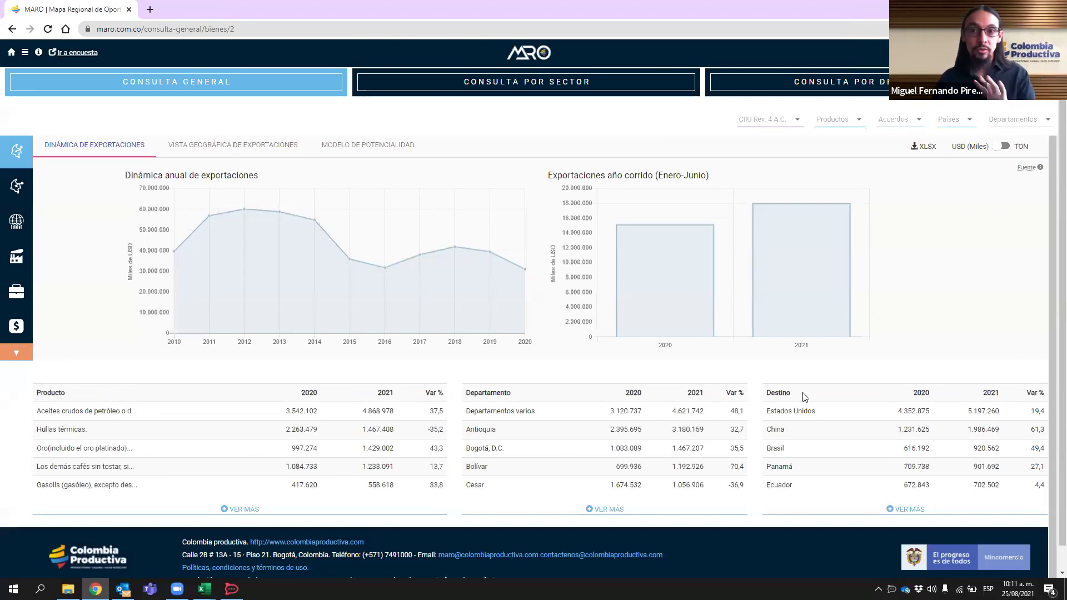
{"action": "left_click", "coordinate": [535, 52]}
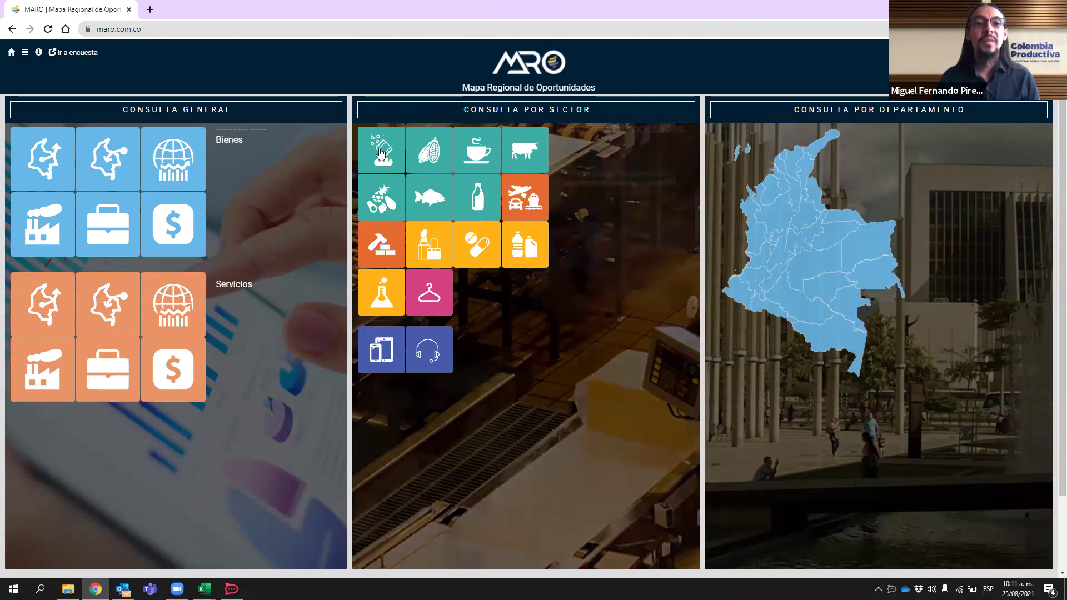
{"action": "mouse_move", "coordinate": [431, 151]}
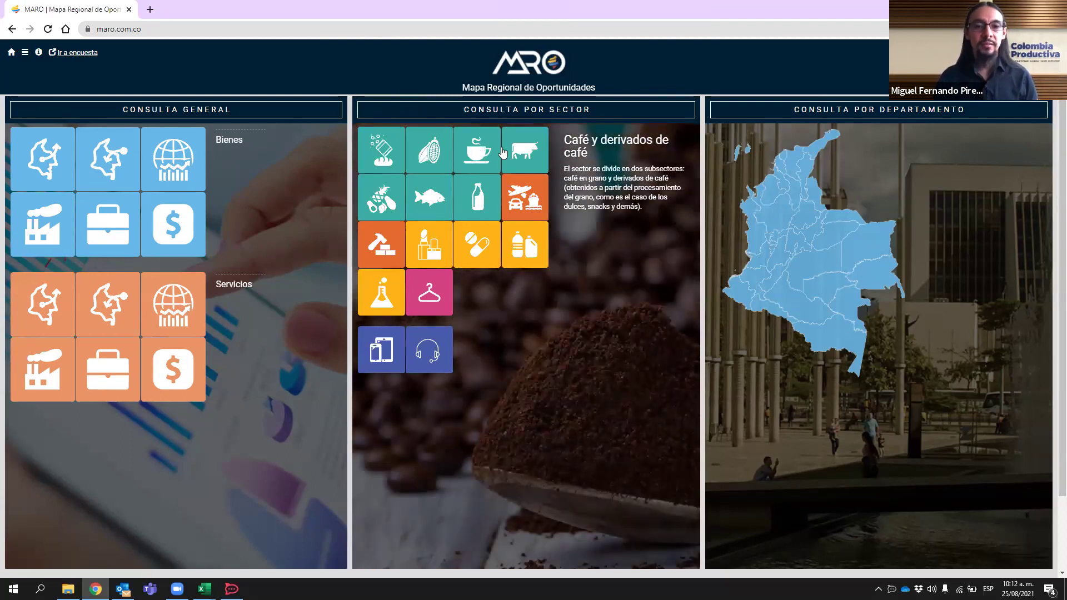
{"action": "mouse_move", "coordinate": [520, 155]}
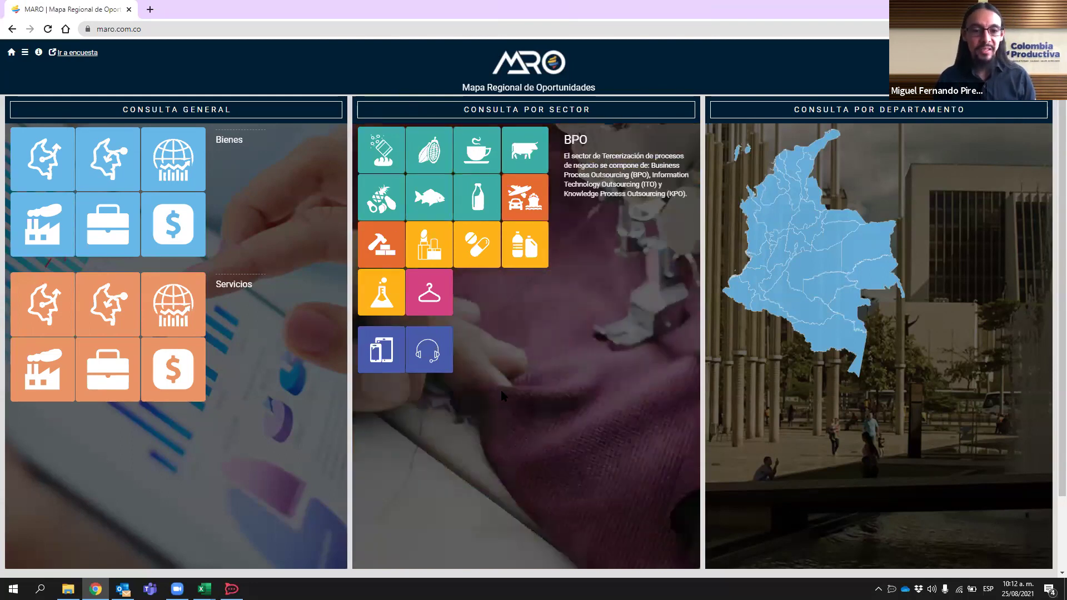
{"action": "mouse_move", "coordinate": [392, 149]}
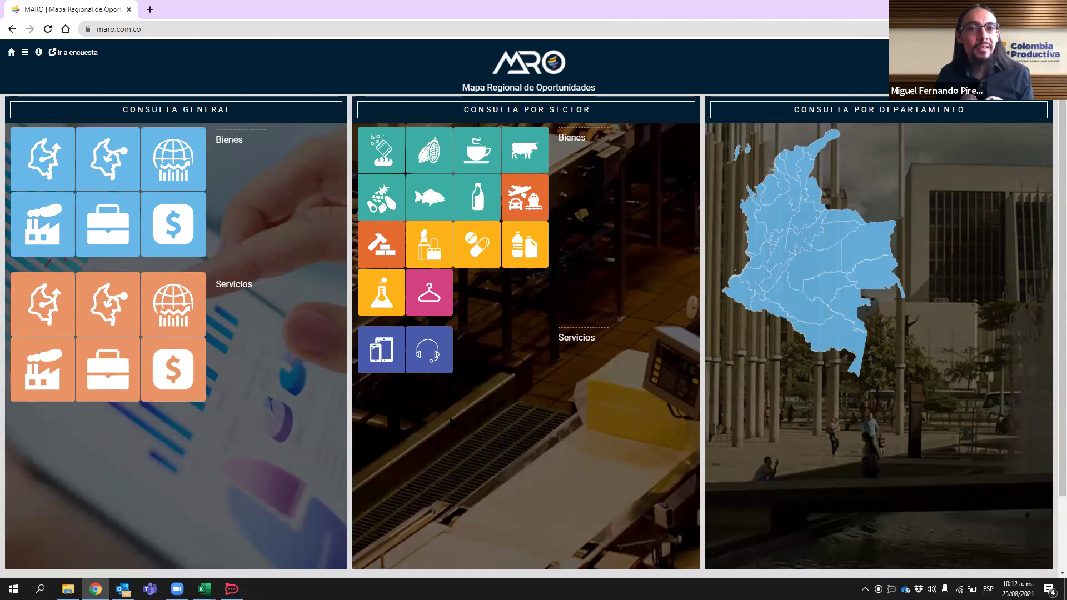
{"action": "mouse_move", "coordinate": [478, 261]}
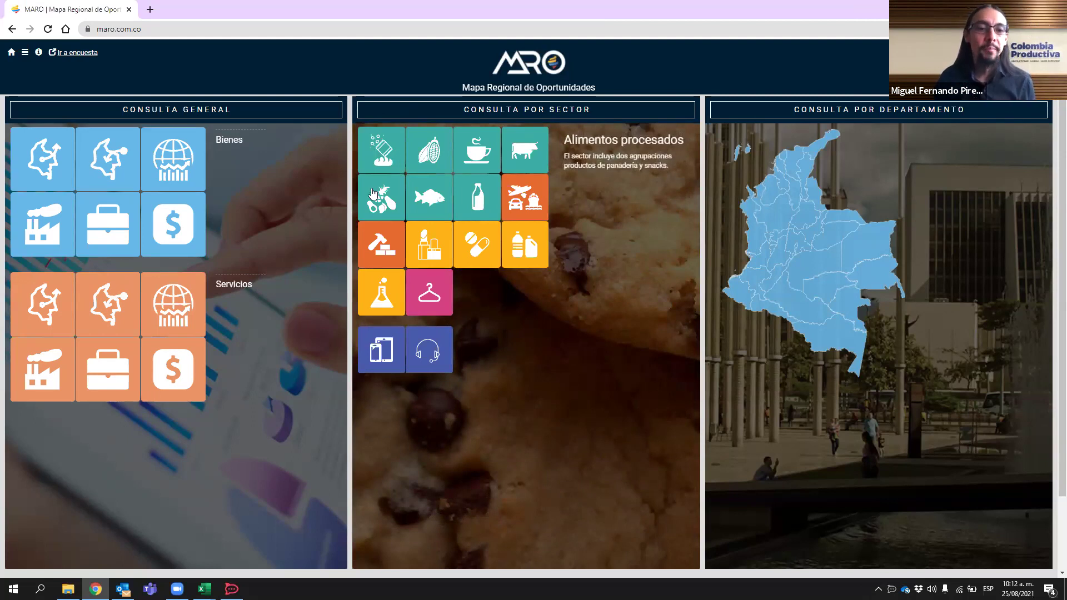
{"action": "mouse_move", "coordinate": [376, 207]}
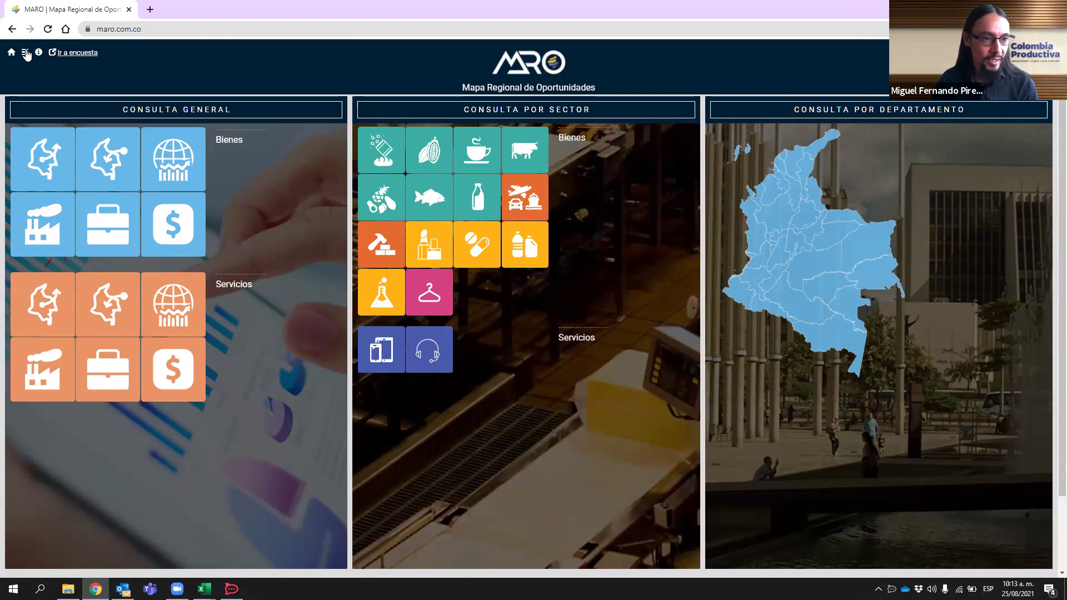
- From the Sectores productivos information, download the productive sectors list as Sectores.xlsx
{"action": "left_click", "coordinate": [25, 52]}
{"action": "left_click", "coordinate": [222, 266]}
{"action": "left_click", "coordinate": [189, 285]}
{"action": "left_click", "coordinate": [192, 268]}
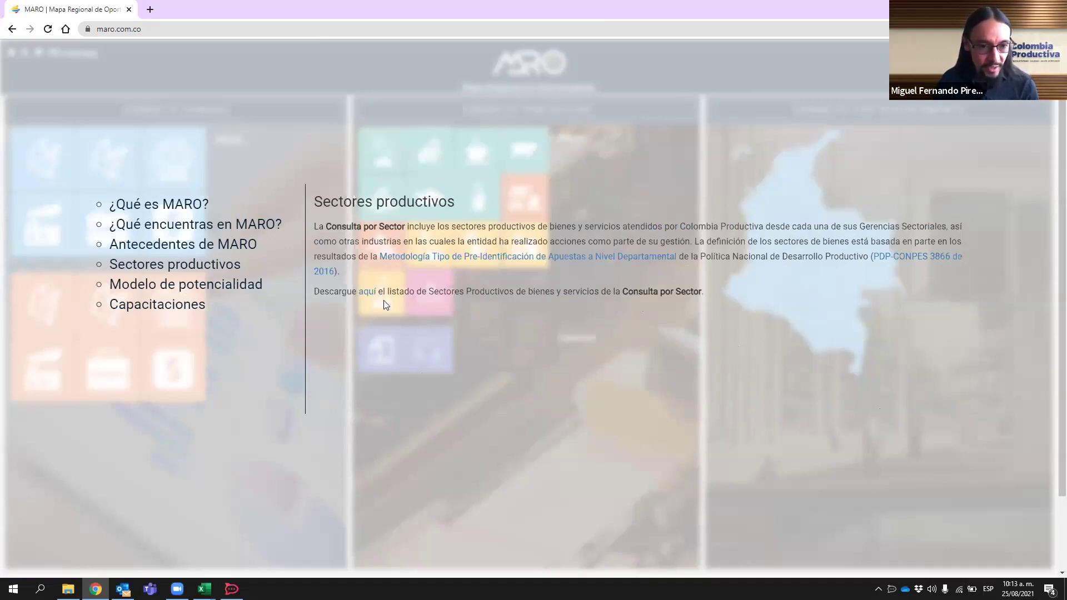
{"action": "left_click", "coordinate": [367, 292]}
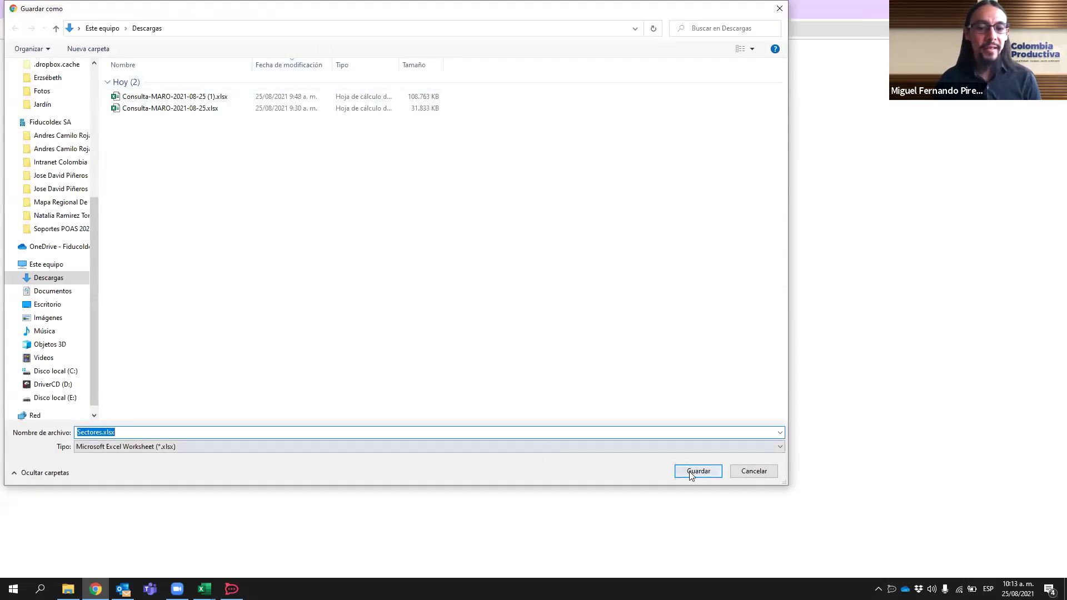
- Save Sectores.xlsx to Descargas and open the downloaded workbook in Excel
{"action": "left_click", "coordinate": [691, 473]}
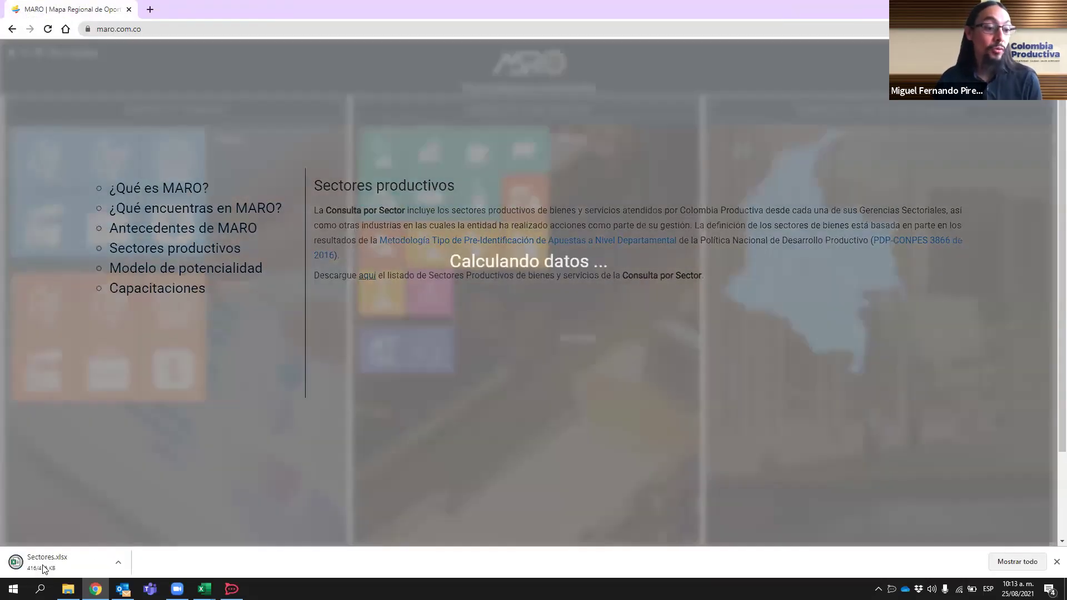
{"action": "left_click", "coordinate": [44, 567]}
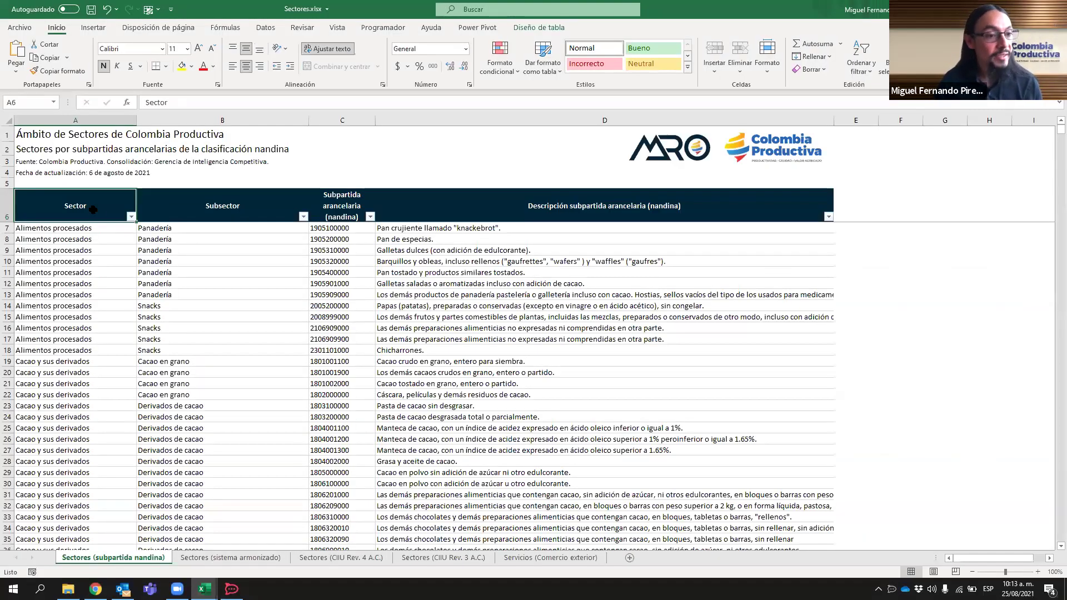
- Check the values in the Sector column filter and close it without filtering
{"action": "left_click", "coordinate": [130, 217]}
{"action": "left_click_drag", "start_coordinate": [139, 367], "coordinate": [148, 358]}
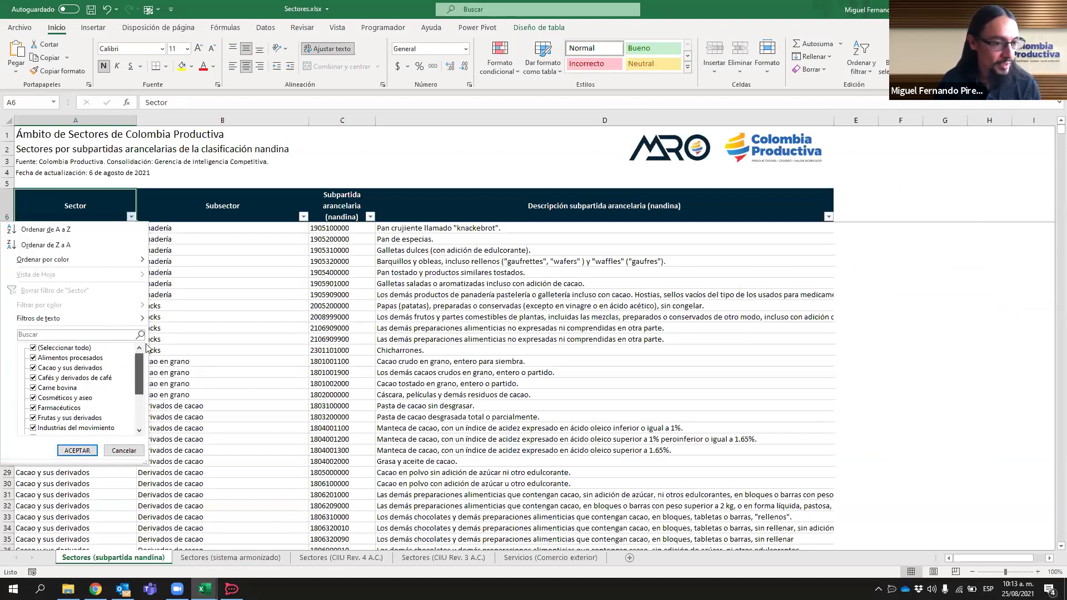
{"action": "left_click", "coordinate": [199, 282]}
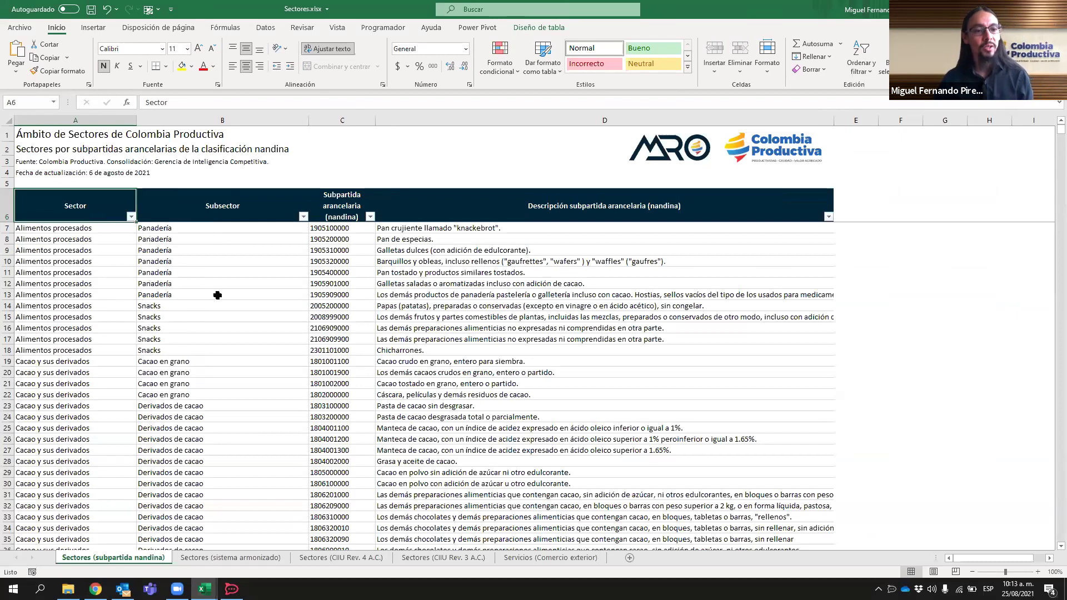
- Select the Alimentos procesados subpartida codes in C7:C18, then return to the MARO browser
{"action": "left_click_drag", "start_coordinate": [347, 229], "coordinate": [354, 348]}
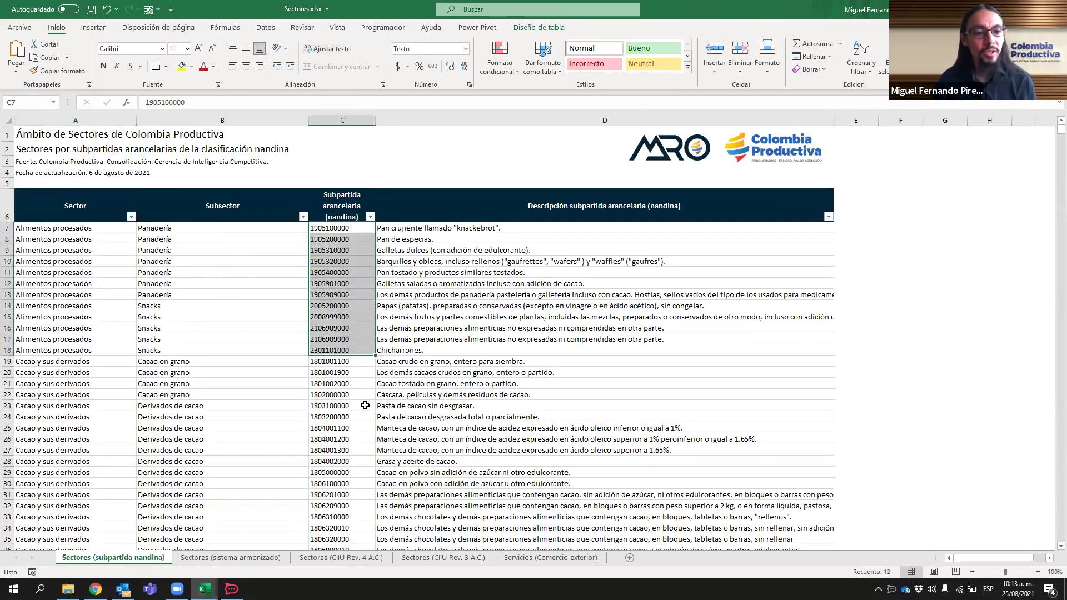
{"action": "scroll", "coordinate": [445, 339], "scroll_direction": "down", "scroll_amount": 3}
{"action": "scroll", "coordinate": [472, 349], "scroll_direction": "up", "scroll_amount": 3}
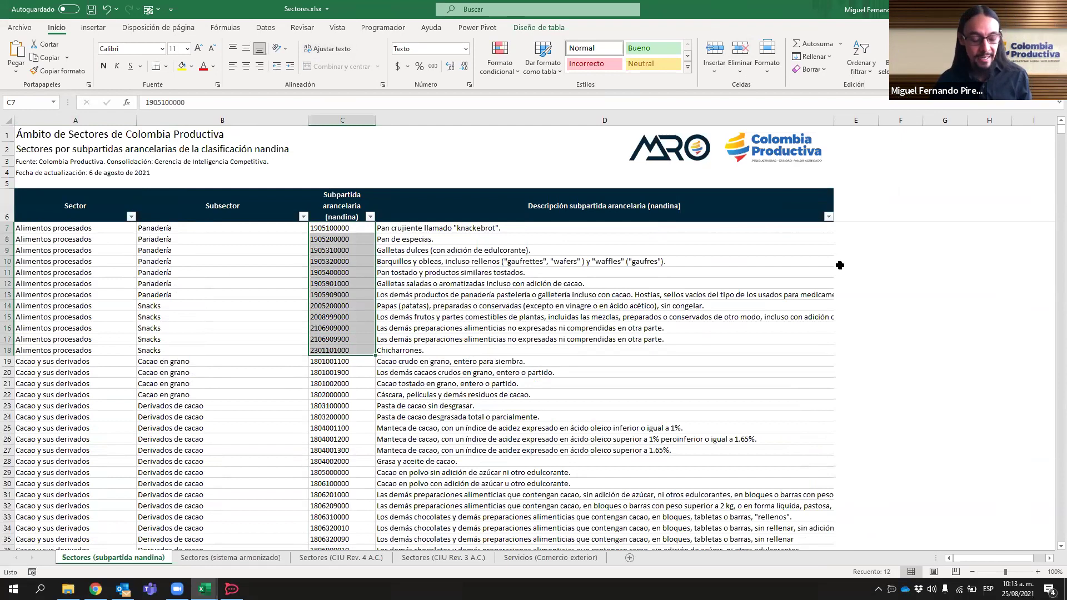
{"action": "key", "text": "alt+Tab"}
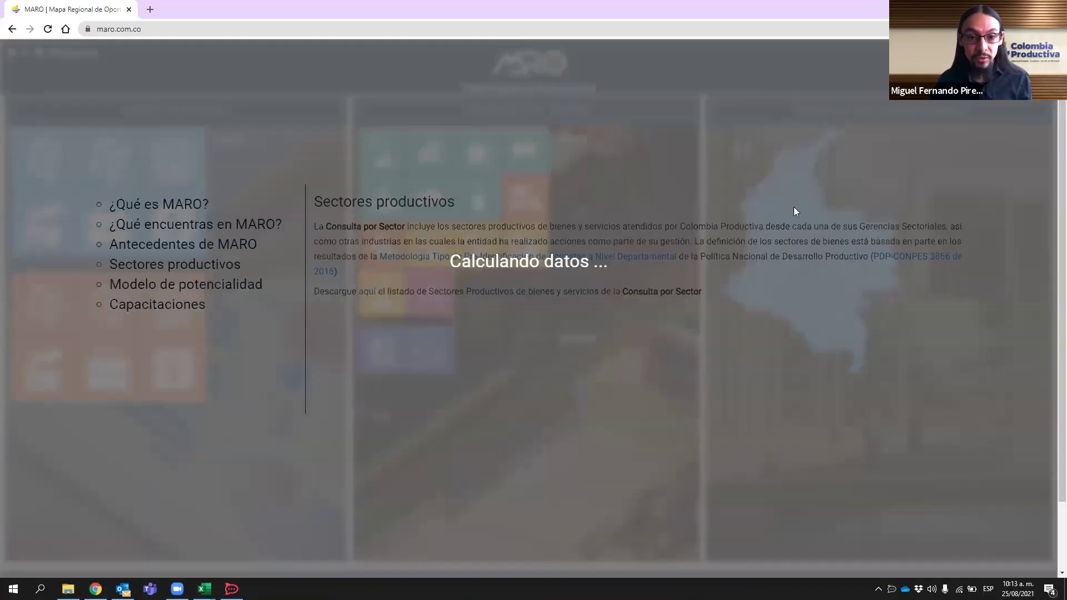
- Close the Sectores productivos overlay and show the Frutas y sus derivados sector dashboard
{"action": "left_click", "coordinate": [616, 333]}
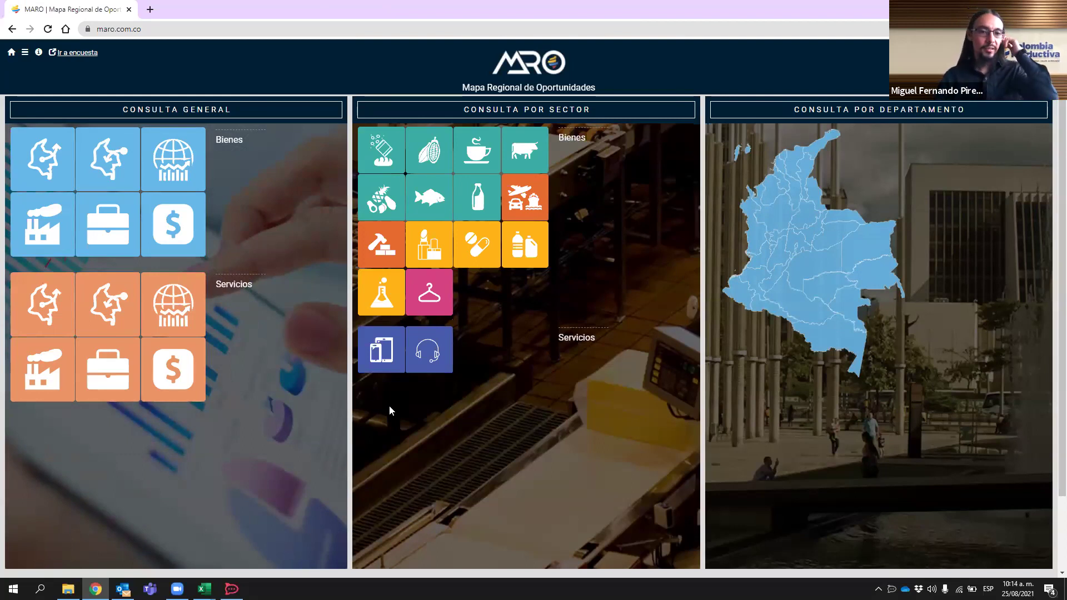
{"action": "mouse_move", "coordinate": [392, 200]}
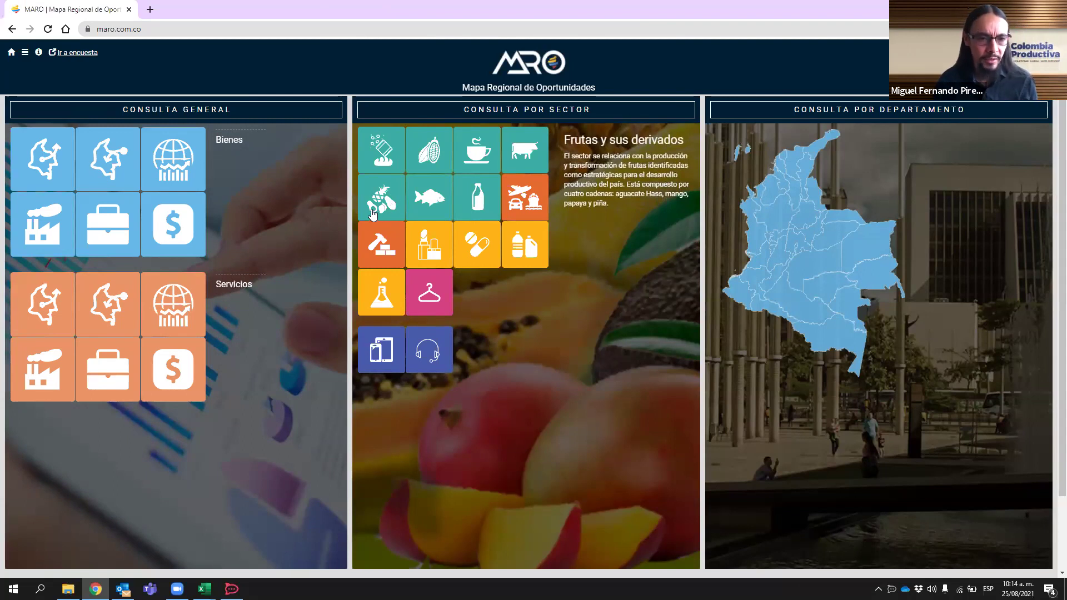
{"action": "left_click", "coordinate": [392, 200]}
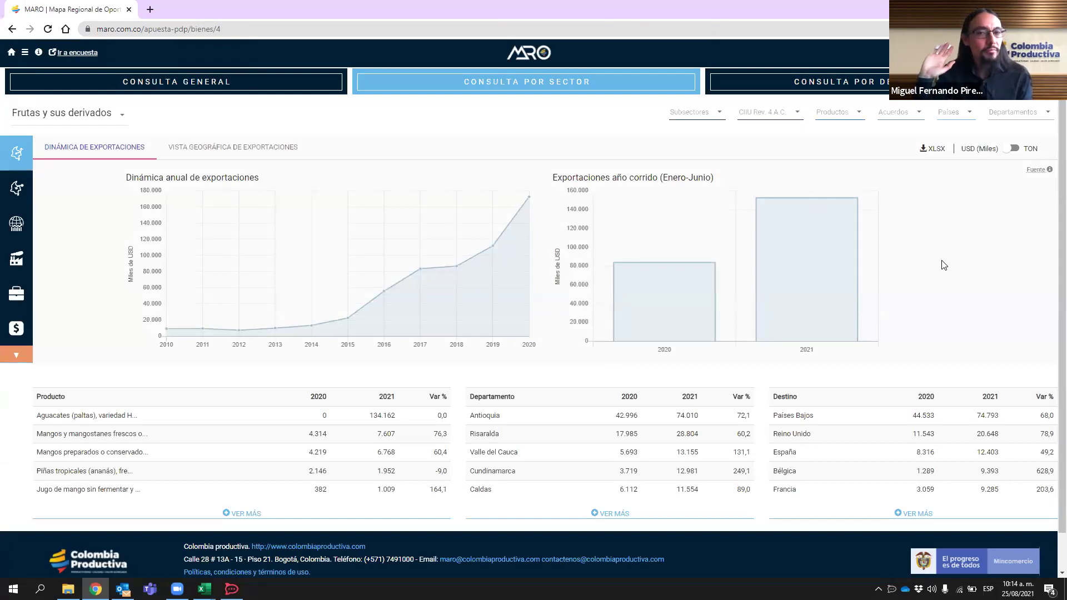
- Filter the fruit exports to Aguacate, then clear that filter to cover all fruit products
{"action": "left_click", "coordinate": [717, 119]}
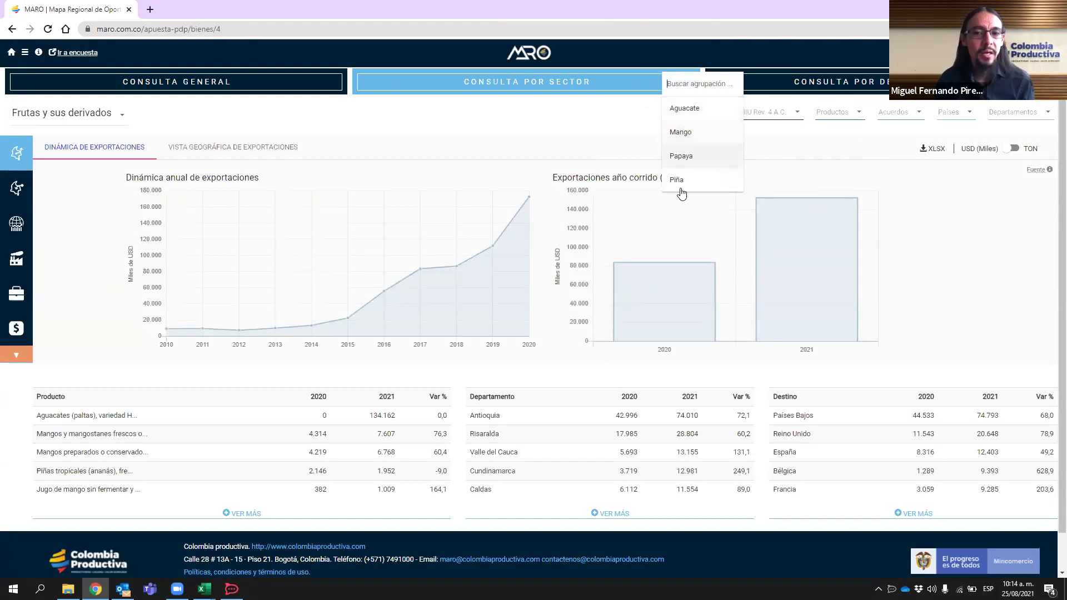
{"action": "left_click", "coordinate": [677, 110]}
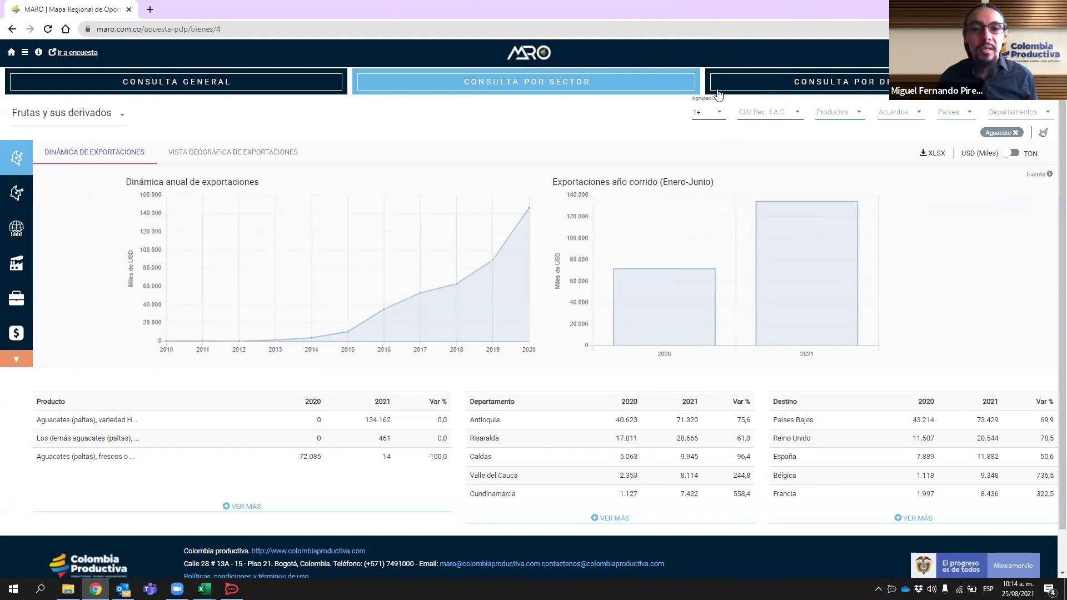
{"action": "left_click", "coordinate": [717, 113]}
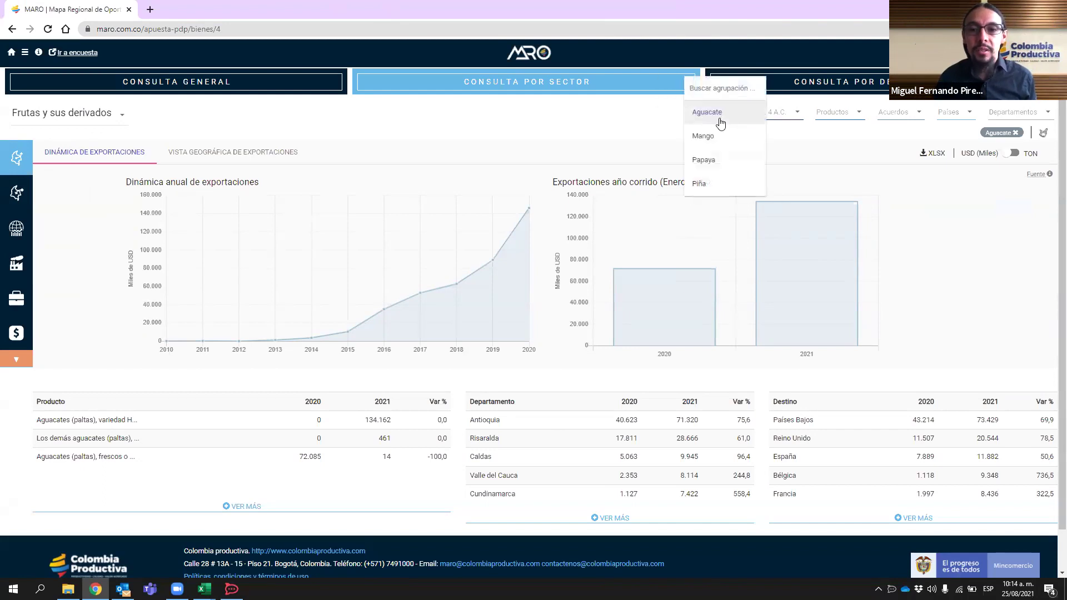
{"action": "left_click", "coordinate": [1016, 132]}
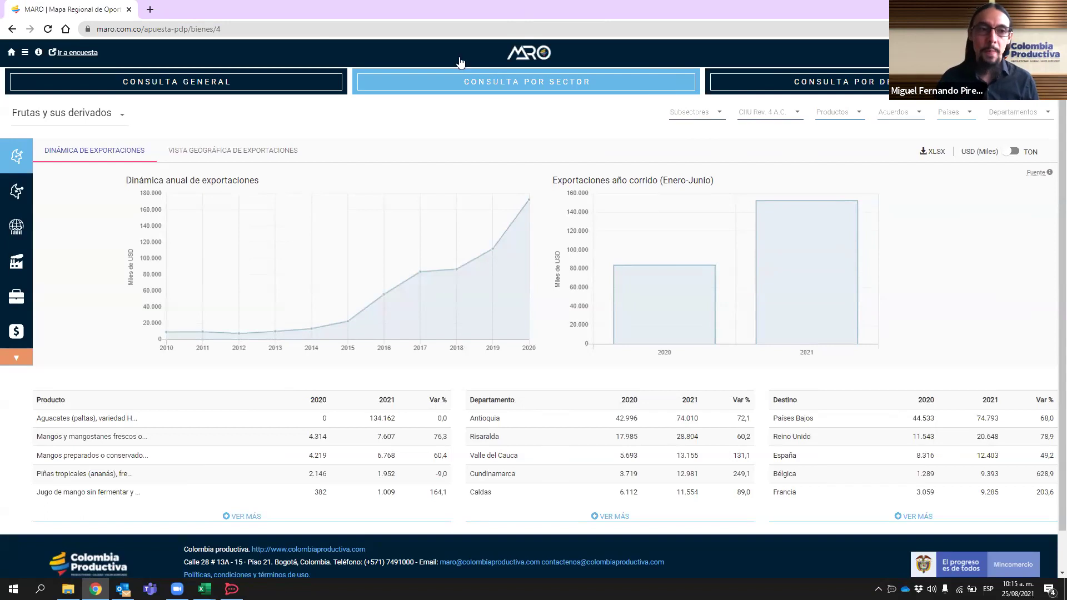
{"action": "left_click", "coordinate": [121, 114]}
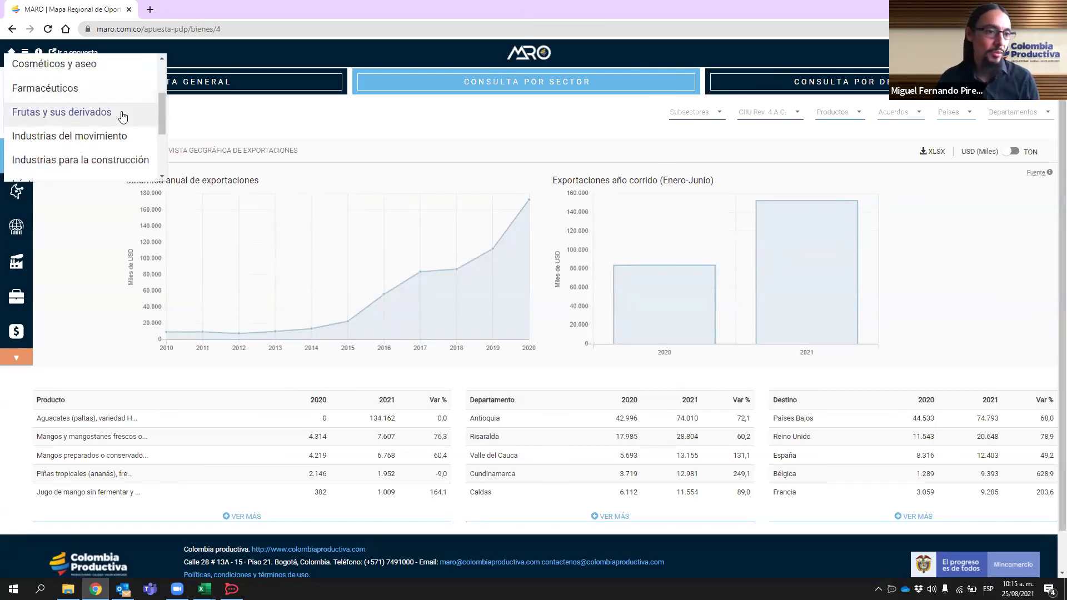
{"action": "scroll", "coordinate": [122, 116], "scroll_direction": "up", "scroll_amount": 2}
{"action": "scroll", "coordinate": [122, 117], "scroll_direction": "down", "scroll_amount": 3}
{"action": "scroll", "coordinate": [122, 118], "scroll_direction": "down", "scroll_amount": 4}
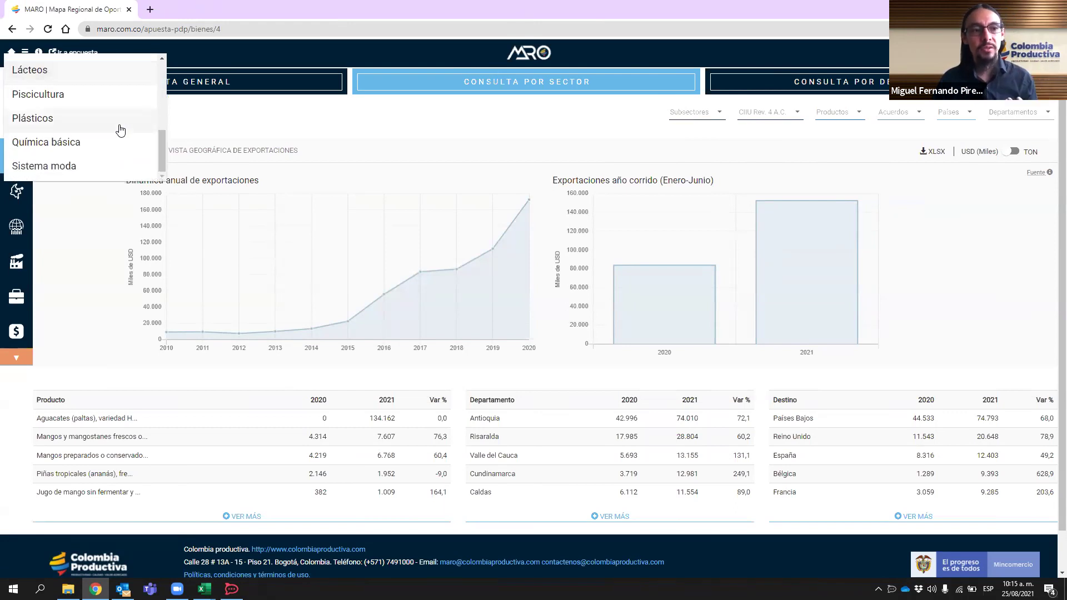
{"action": "scroll", "coordinate": [120, 131], "scroll_direction": "up", "scroll_amount": 5}
{"action": "left_click", "coordinate": [935, 280]}
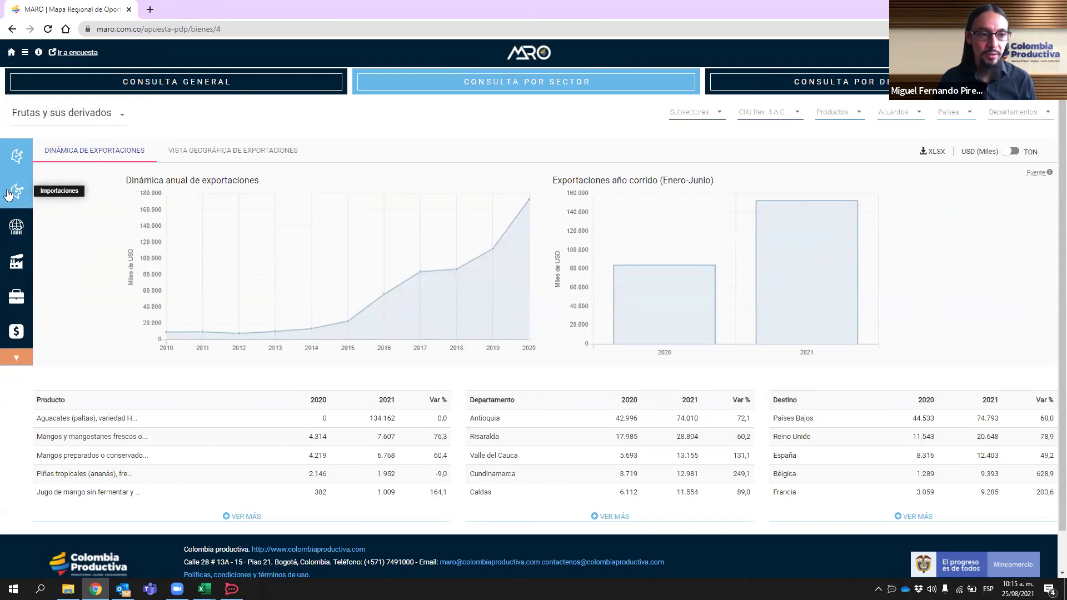
- Show the Software y servicios TI export dashboard, led by Servicios de informática at 134.297
{"action": "left_click", "coordinate": [16, 358]}
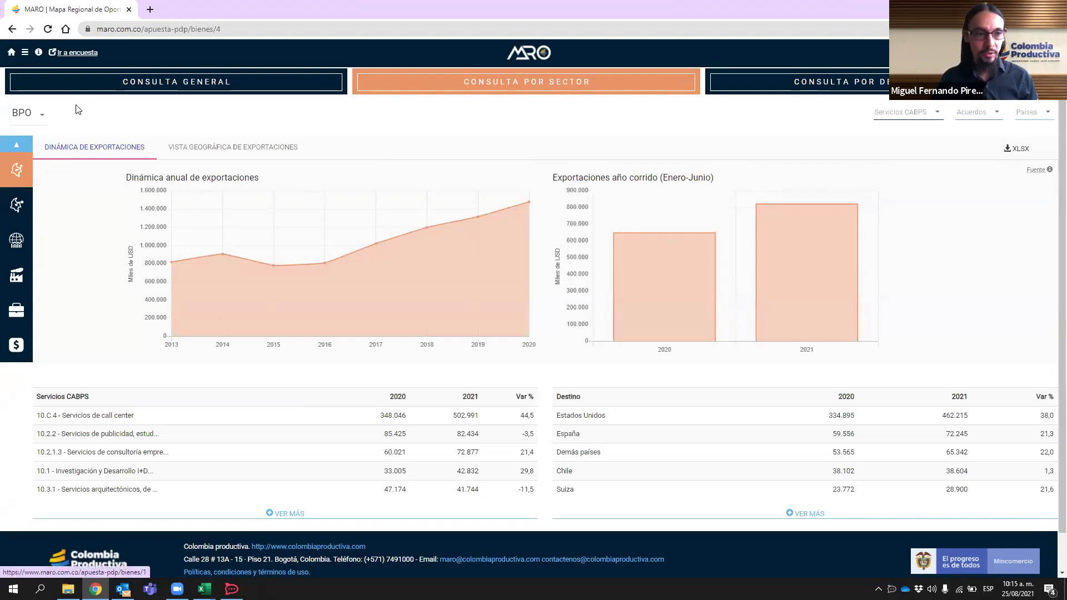
{"action": "left_click", "coordinate": [25, 114]}
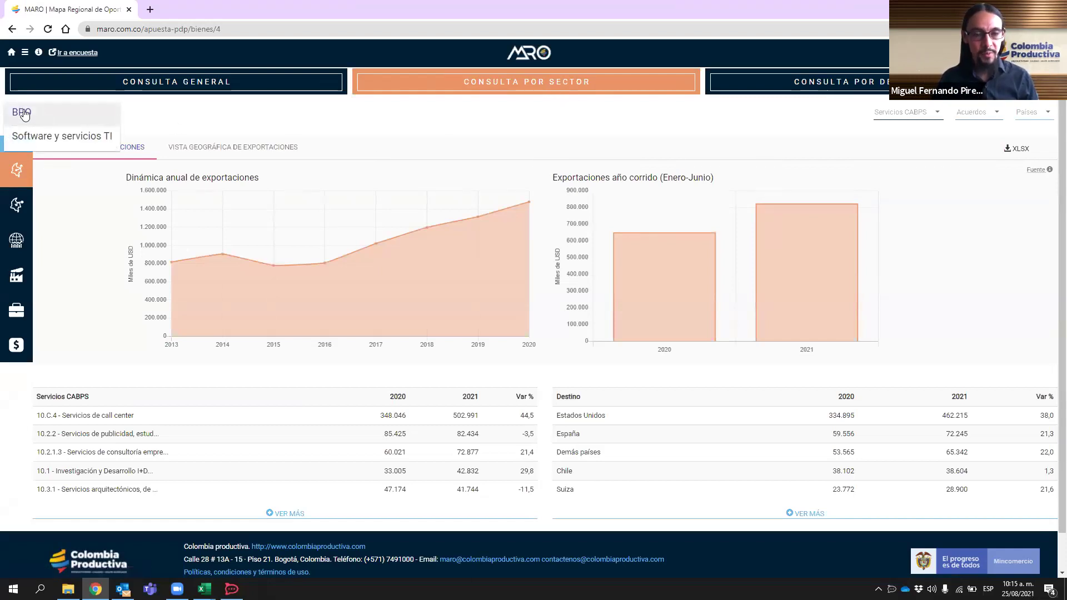
{"action": "left_click", "coordinate": [49, 138]}
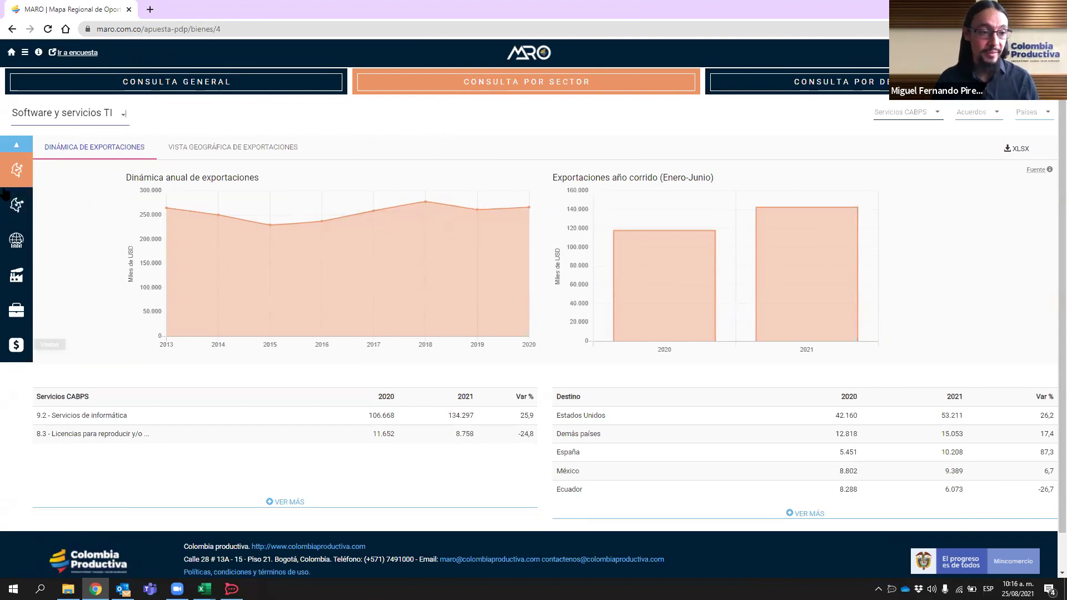
- Browse the goods sectors list from Alimentos procesados, then display the BPO services sector's exports
{"action": "left_click", "coordinate": [16, 145]}
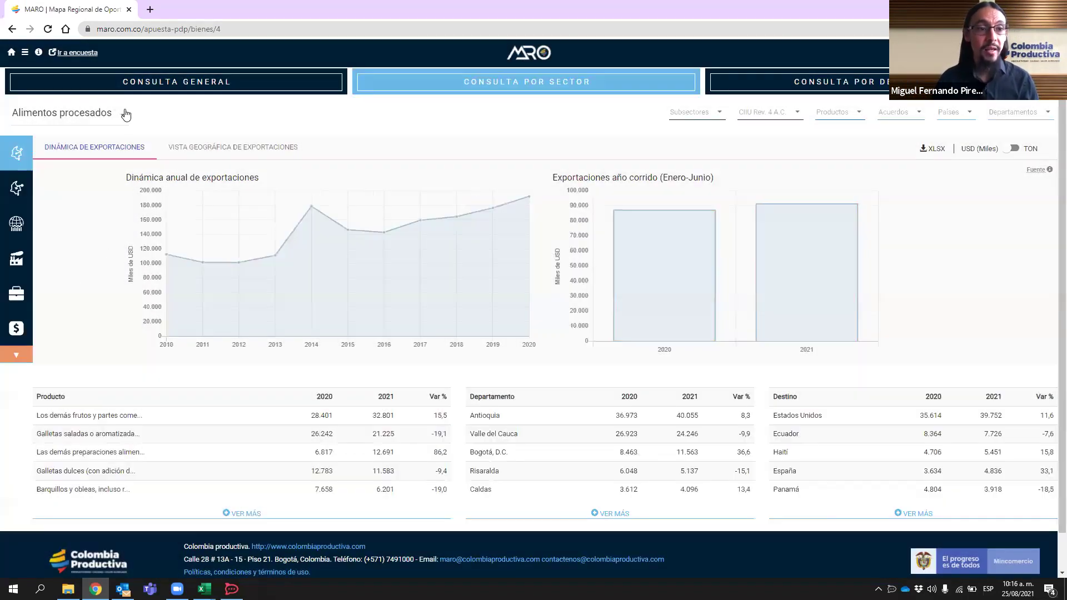
{"action": "left_click", "coordinate": [126, 114]}
{"action": "scroll", "coordinate": [112, 143], "scroll_direction": "down", "scroll_amount": 4}
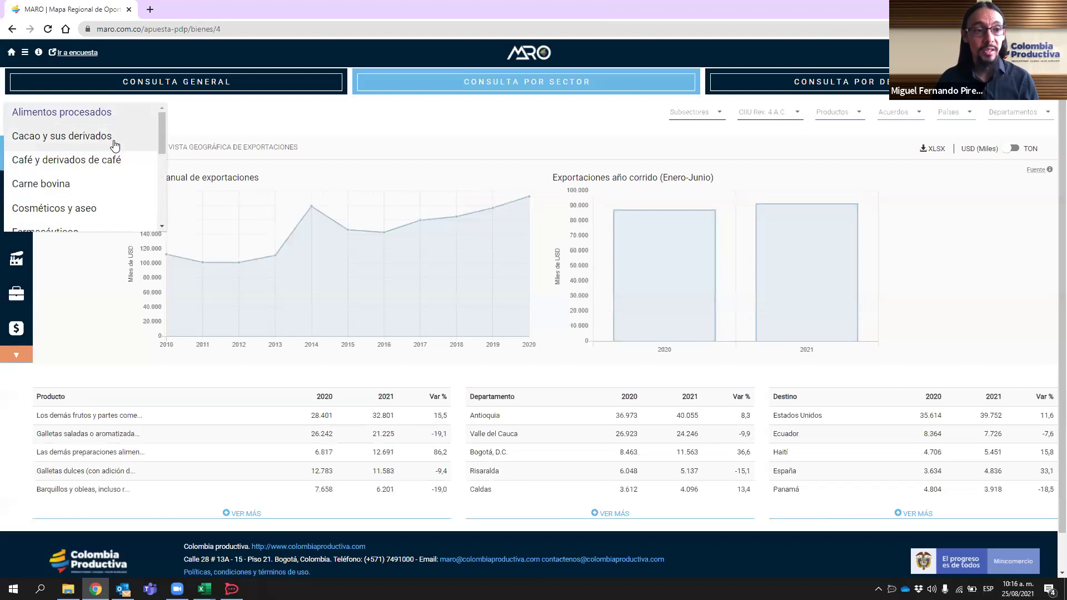
{"action": "scroll", "coordinate": [113, 161], "scroll_direction": "up", "scroll_amount": 1}
{"action": "scroll", "coordinate": [117, 172], "scroll_direction": "up", "scroll_amount": 3}
{"action": "scroll", "coordinate": [114, 158], "scroll_direction": "down", "scroll_amount": 6}
{"action": "left_click", "coordinate": [16, 315]}
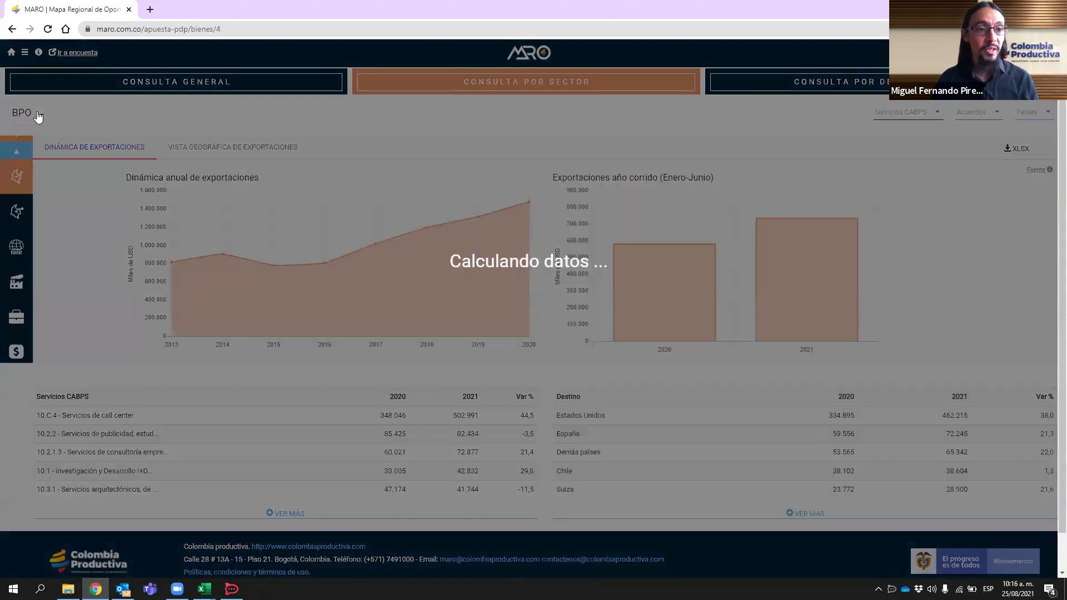
{"action": "left_click", "coordinate": [35, 114]}
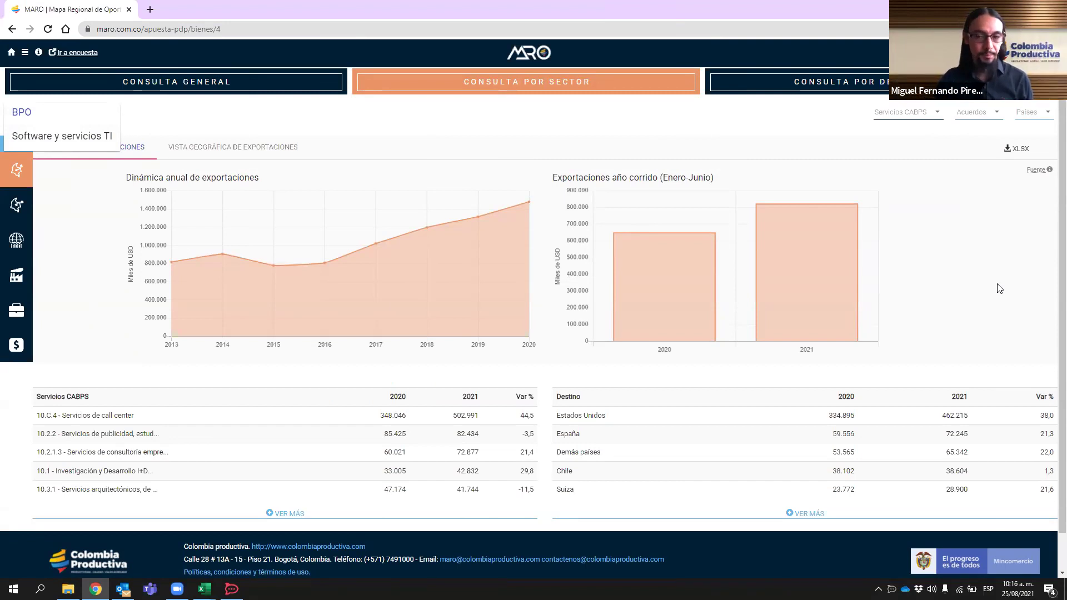
- View Antioquia's department employment for goods, then switch back to services employment
{"action": "left_click", "coordinate": [869, 89]}
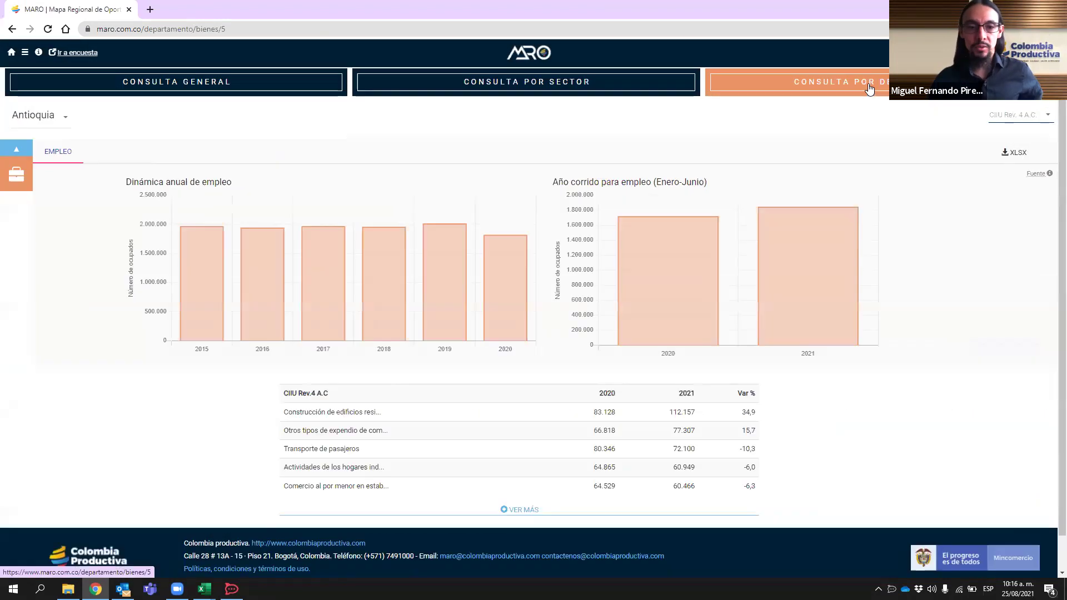
{"action": "left_click", "coordinate": [29, 149]}
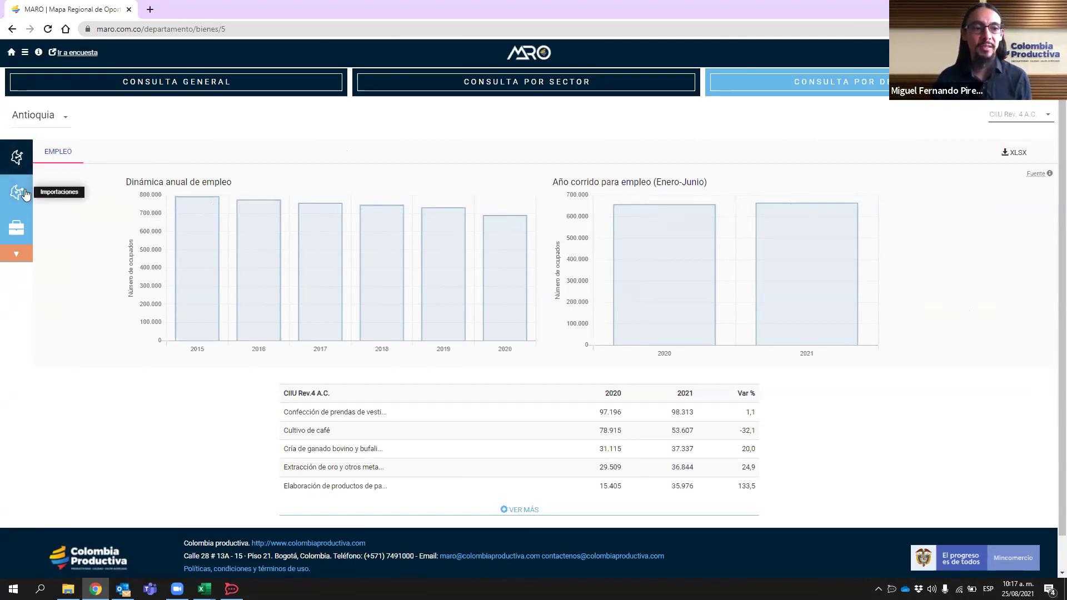
{"action": "left_click", "coordinate": [15, 257]}
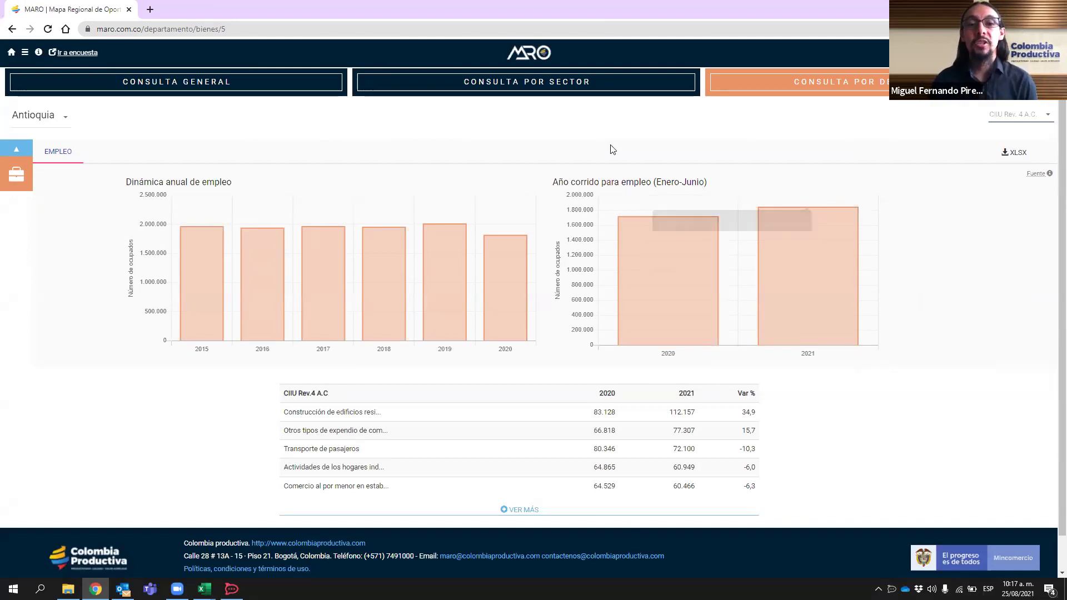
- From the MARO home page, pick Norte de Santander on the department map to see its exports
{"action": "left_click", "coordinate": [542, 54]}
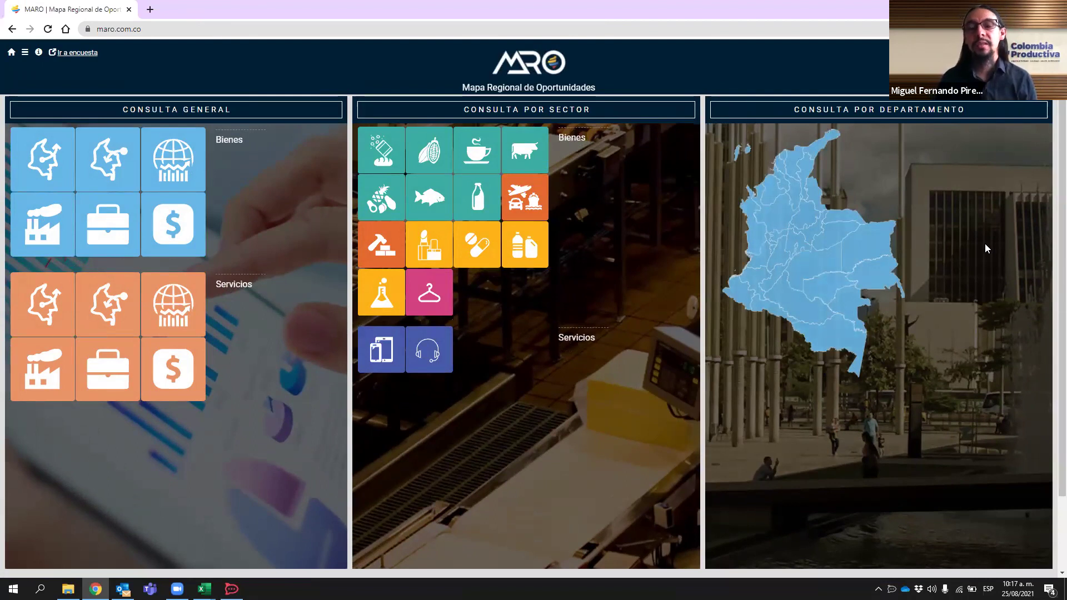
{"action": "left_click", "coordinate": [813, 195]}
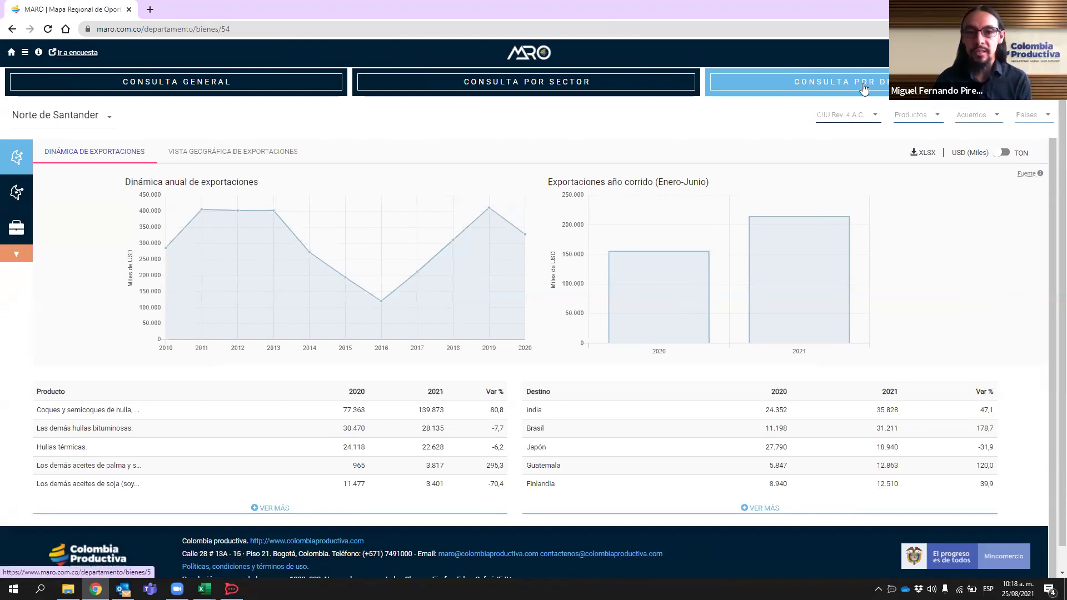
{"action": "left_click", "coordinate": [110, 118]}
{"action": "scroll", "coordinate": [96, 164], "scroll_direction": "up", "scroll_amount": 8}
{"action": "scroll", "coordinate": [105, 133], "scroll_direction": "down", "scroll_amount": 2}
{"action": "scroll", "coordinate": [107, 136], "scroll_direction": "down", "scroll_amount": 8}
{"action": "left_click", "coordinate": [962, 238]}
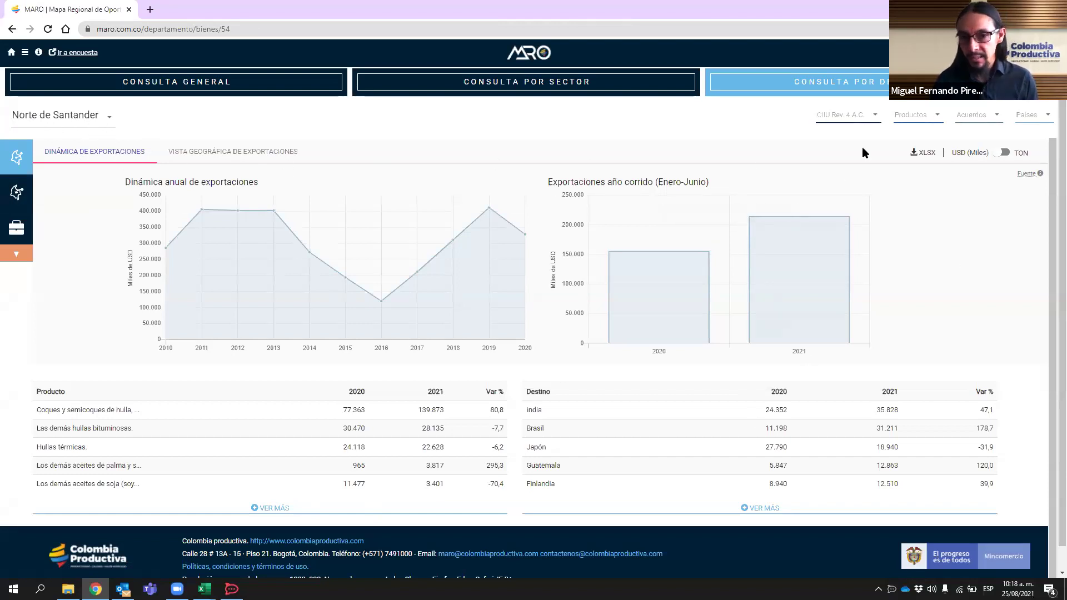
- Open the Consulta General exports and filter Departamentos to Norte de Santander
{"action": "left_click", "coordinate": [179, 85]}
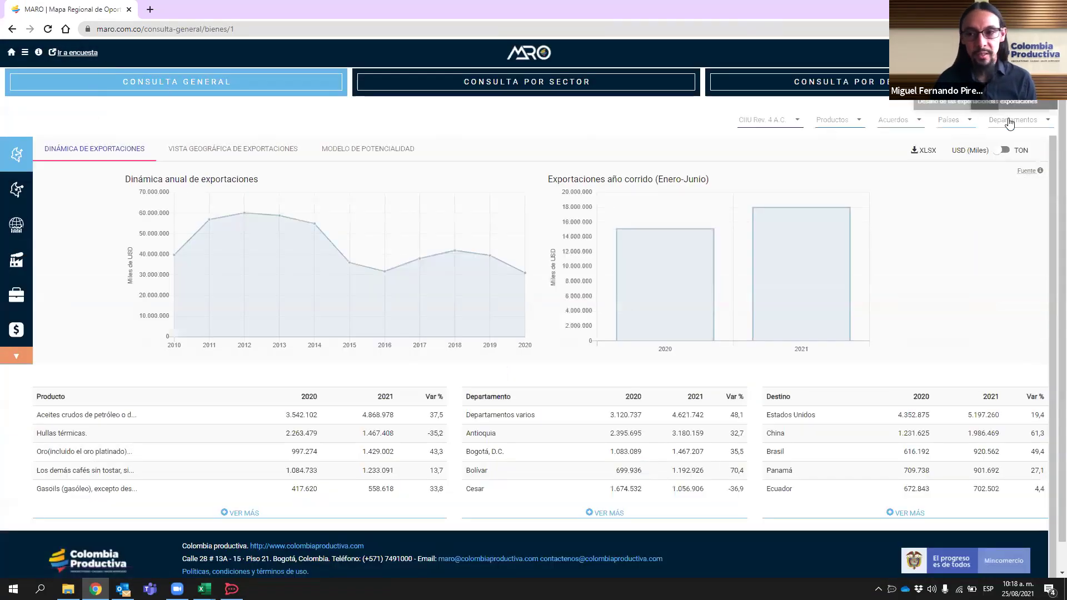
{"action": "left_click", "coordinate": [1009, 120]}
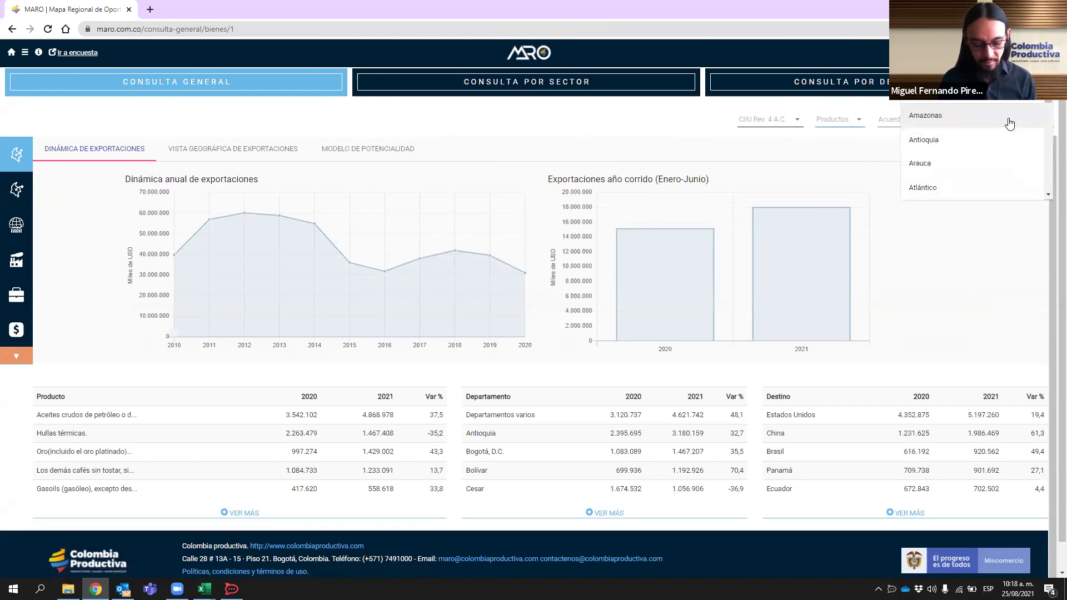
{"action": "left_click", "coordinate": [956, 323]}
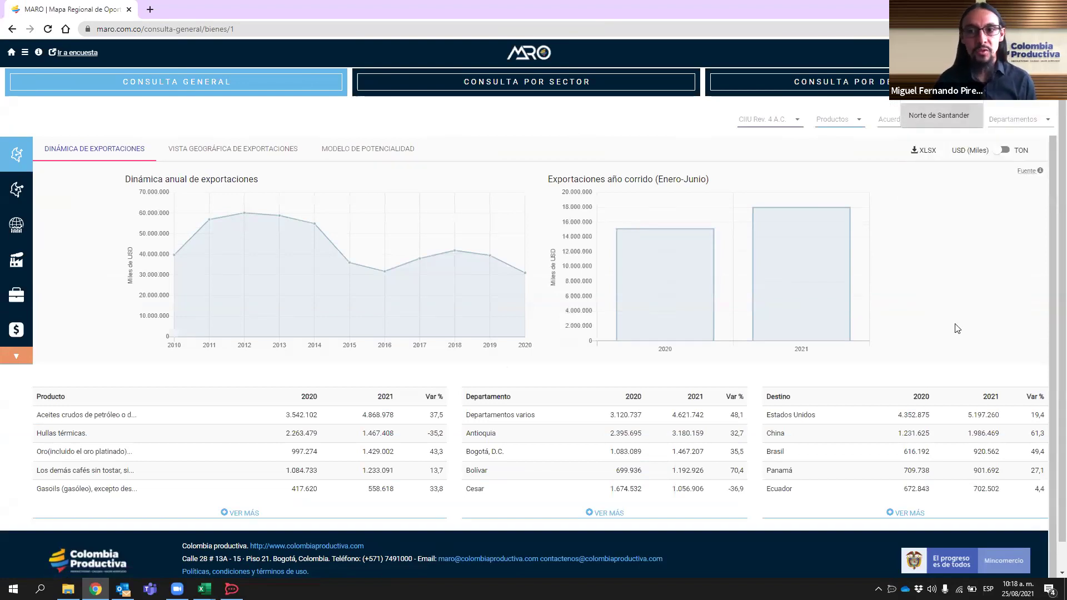